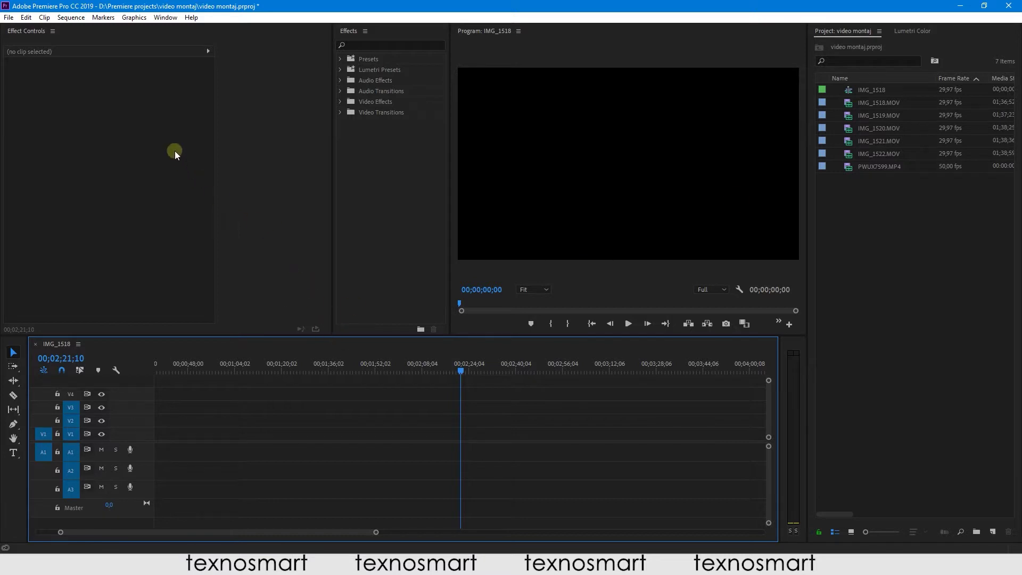
- Place IMG_1518.MOV on V1/A1 and select it to list its Motion, Opacity and Time Remapping effects
left_click(51, 85)
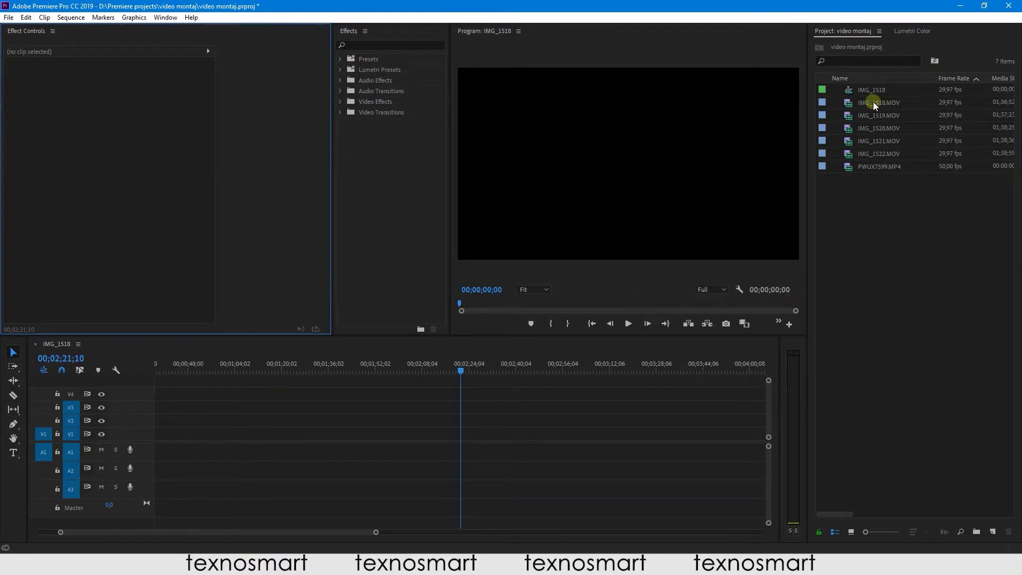
mouse_move(878, 103)
left_mouse_down()
mouse_move(402, 459)
mouse_move(415, 452)
left_mouse_up()
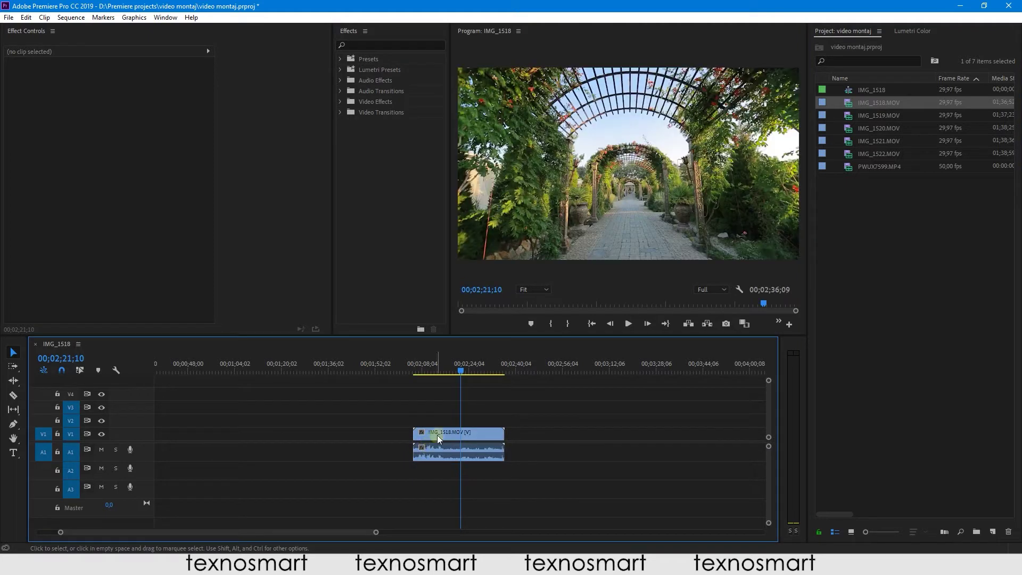
left_click(107, 149)
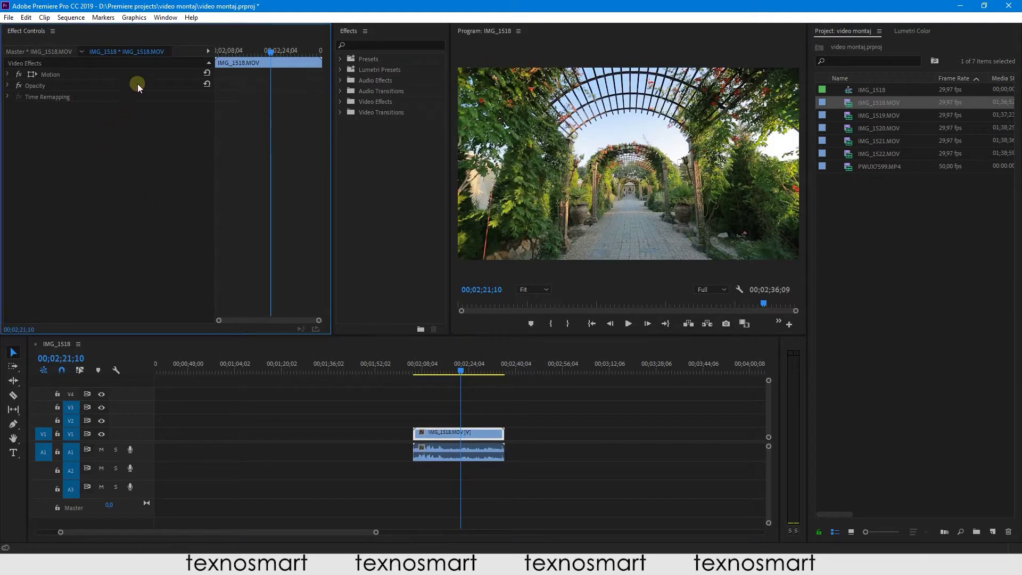
left_click(439, 410)
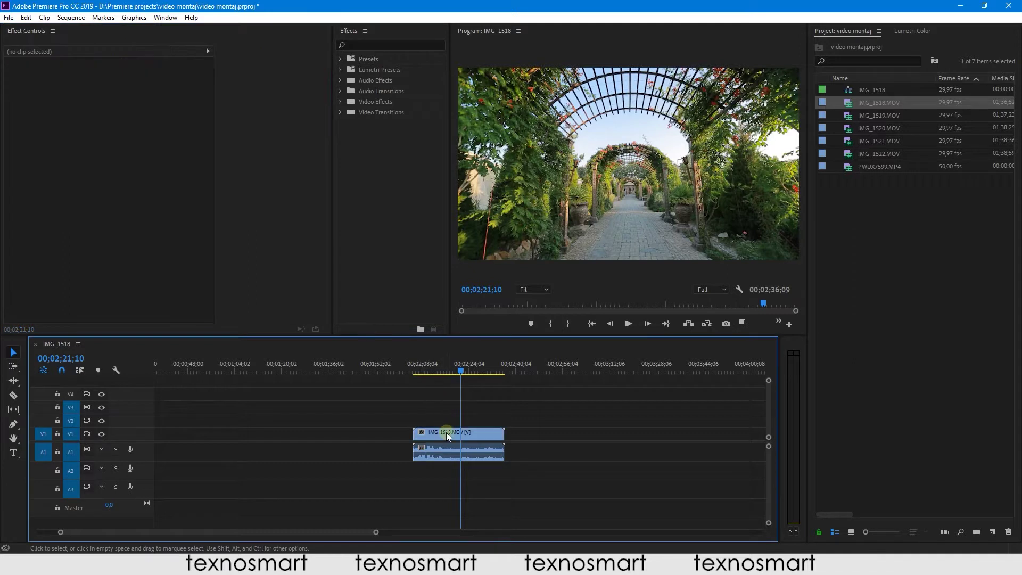
left_click(447, 435)
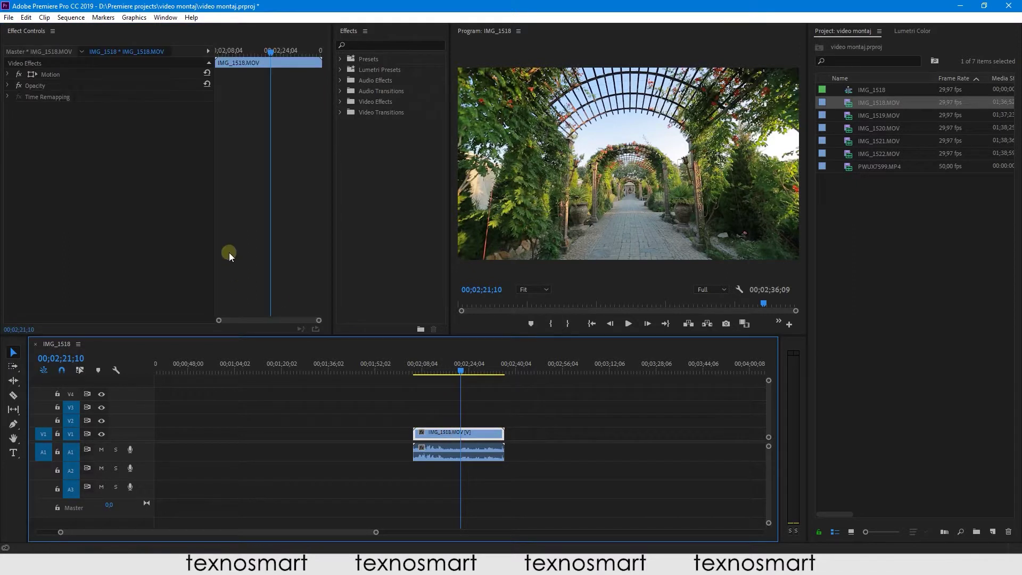
left_click(452, 438)
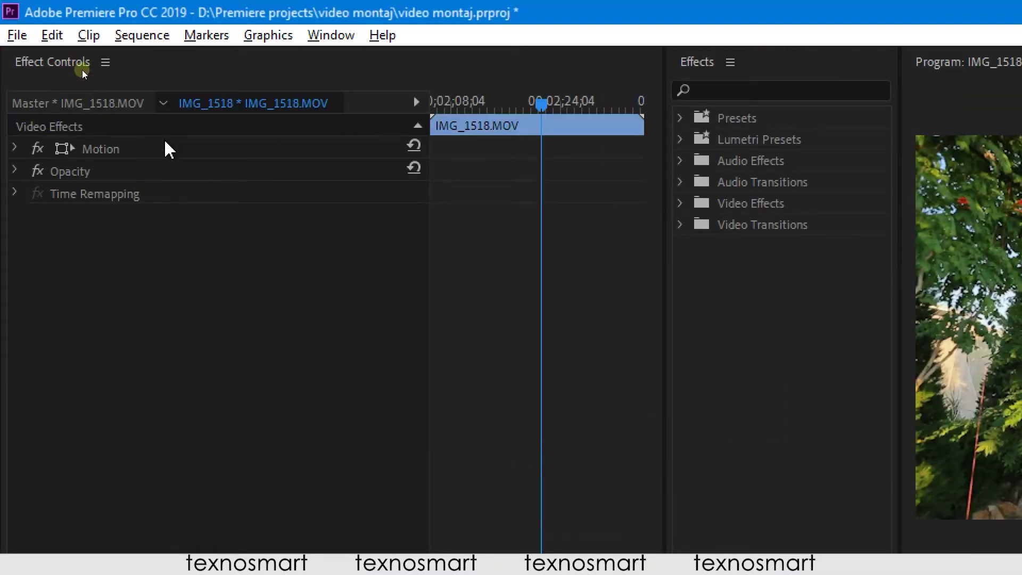
- Expand Motion to show Position 960,540, Scale 100, Rotation 0 and Anchor Point 960,540
left_click(171, 155)
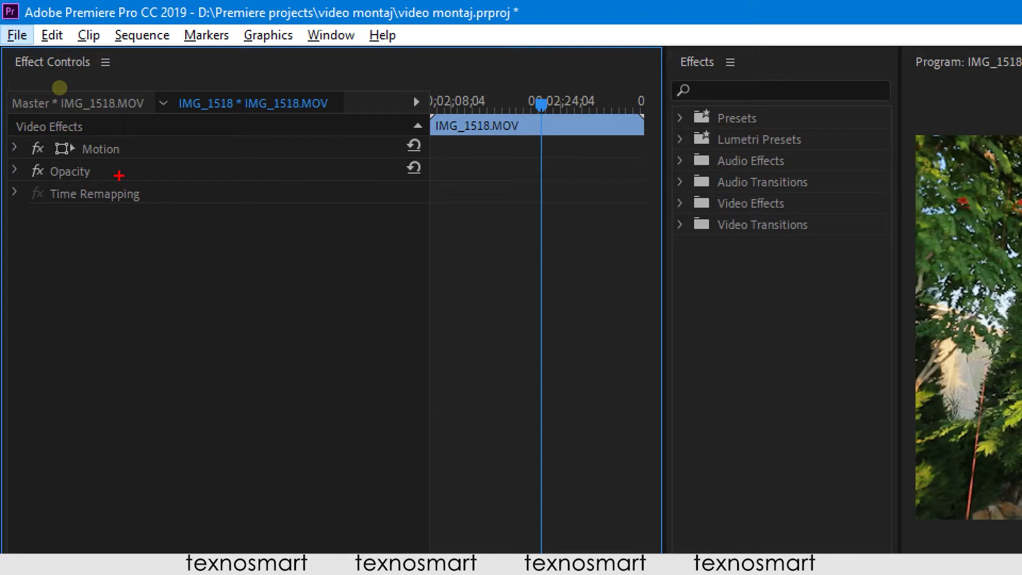
left_click_drag(141, 147, 242, 145)
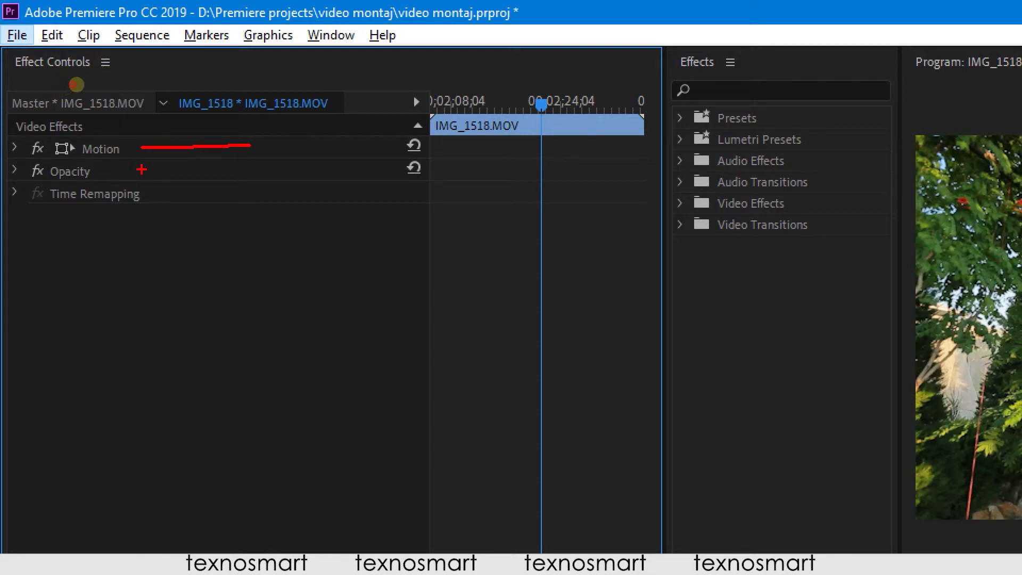
left_click_drag(143, 169, 239, 169)
left_click_drag(161, 196, 275, 198)
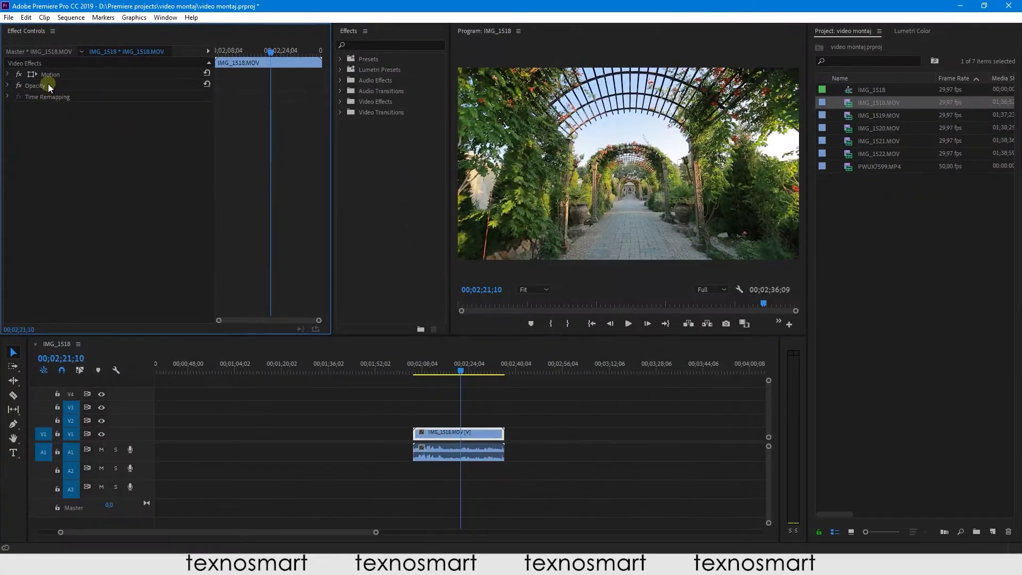
left_click(36, 77)
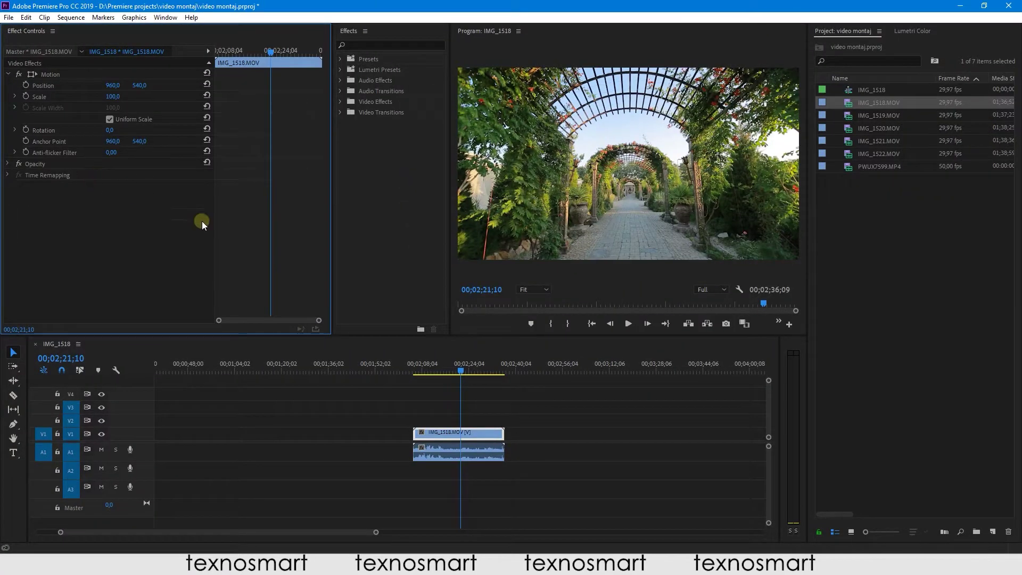
- Widen Effect Controls, enlarge the Program monitor, shorten the timeline, and re-expand Motion
left_click_drag(331, 234, 432, 233)
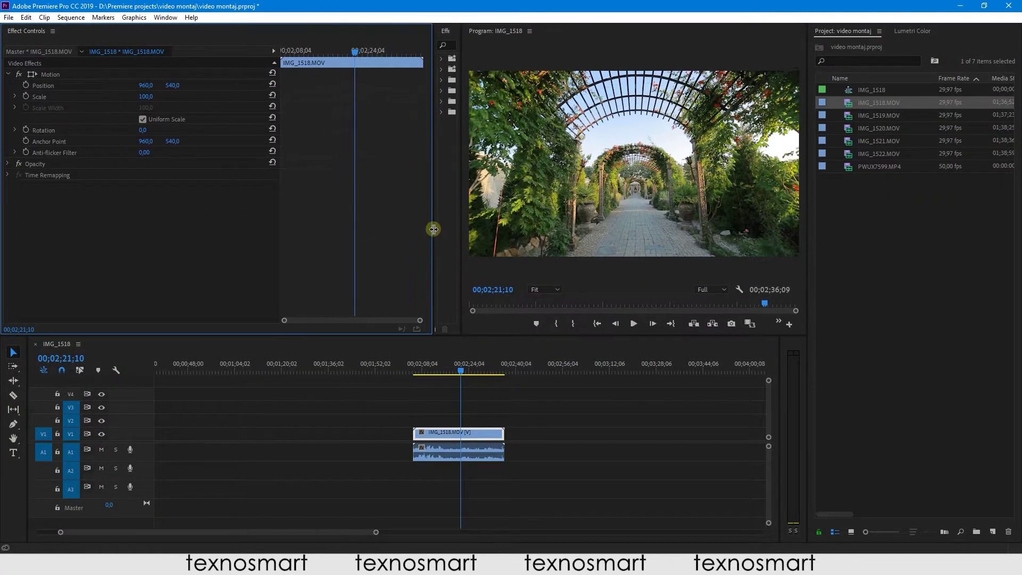
left_click_drag(417, 335, 417, 394)
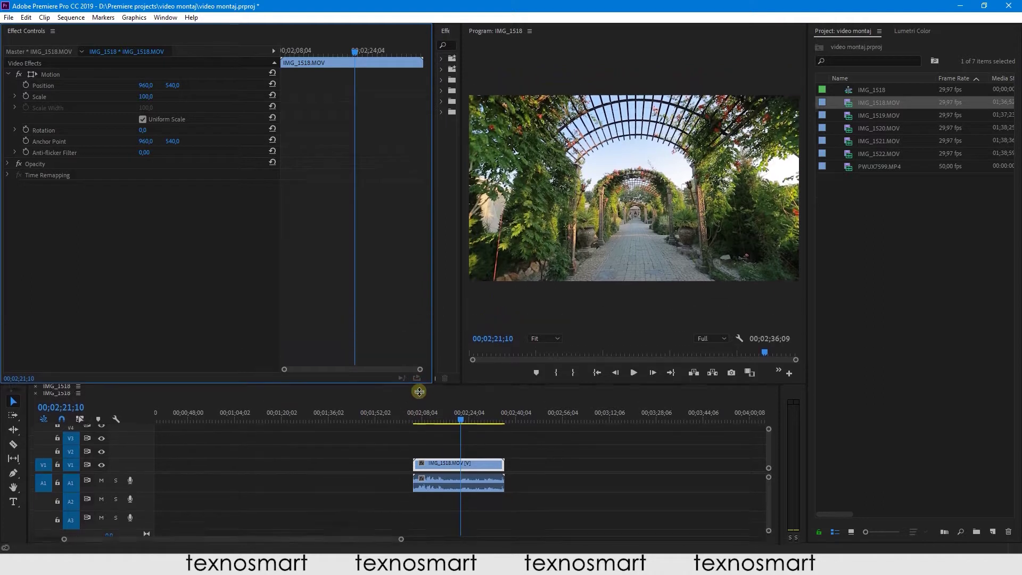
left_click_drag(434, 332, 442, 332)
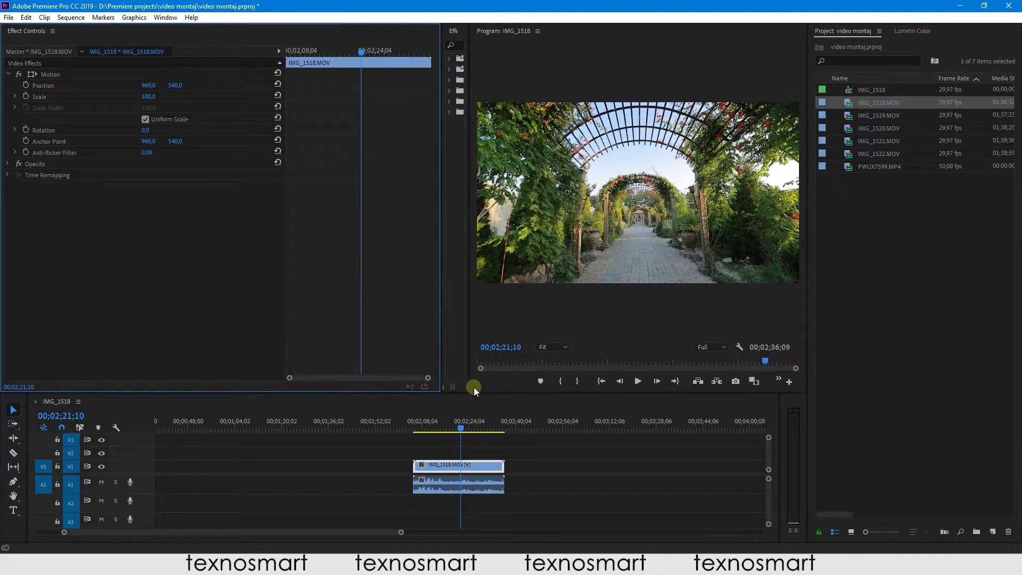
left_click_drag(474, 393, 474, 376)
left_click(33, 75)
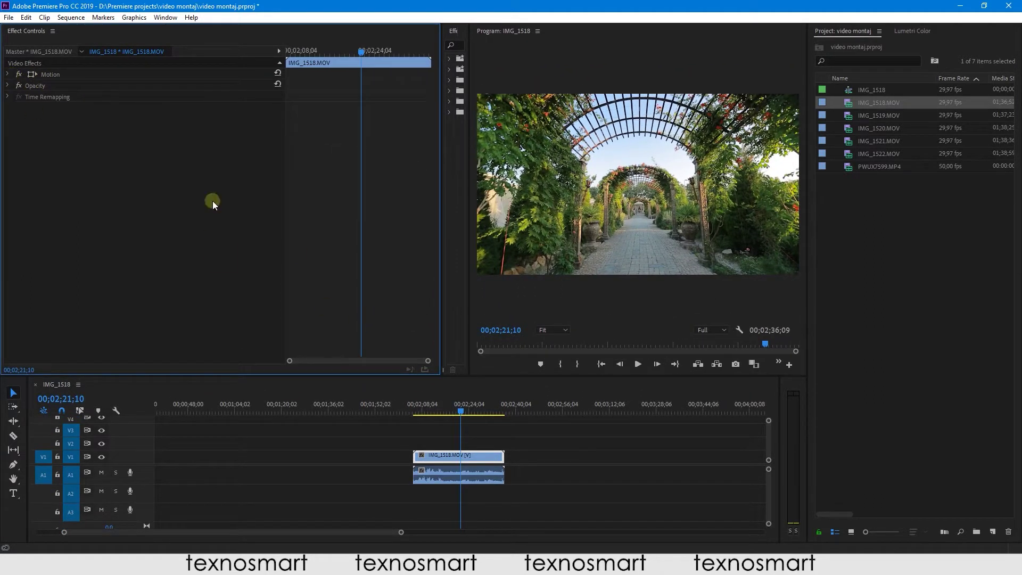
left_click(8, 74)
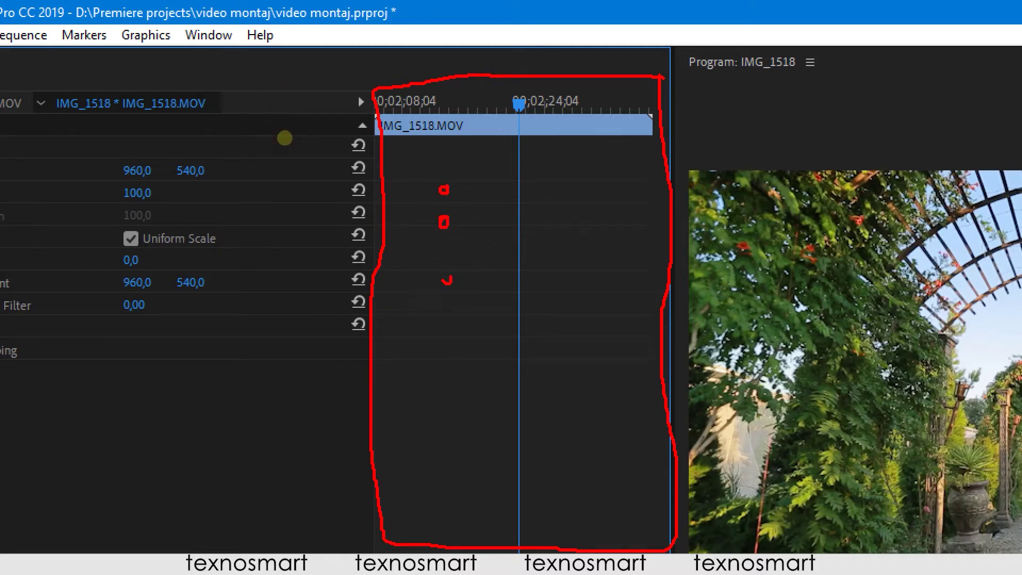
left_click_drag(450, 279, 443, 278)
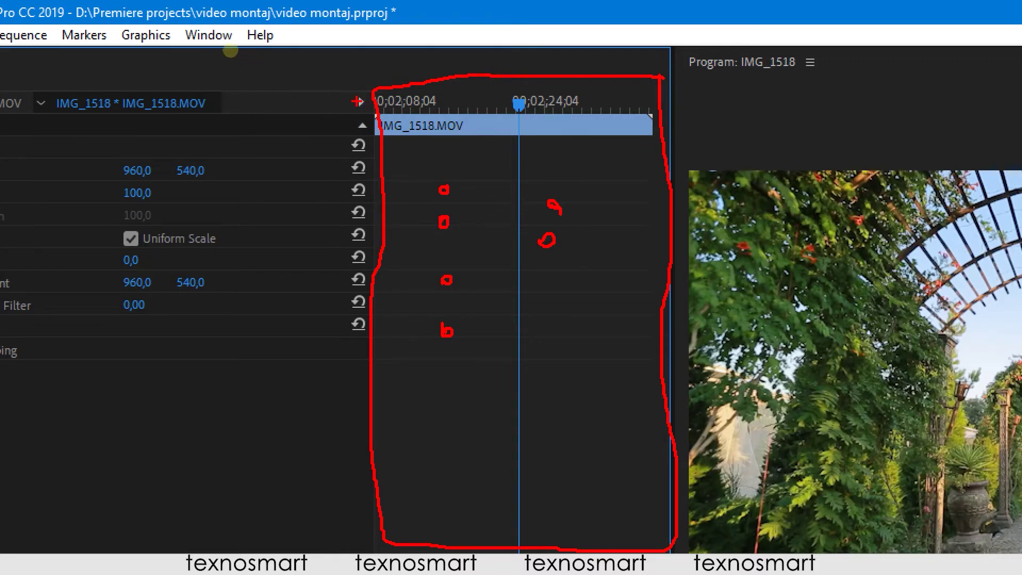
mouse_move(254, 107)
left_mouse_down()
mouse_move(315, 107)
mouse_move(294, 123)
left_mouse_up()
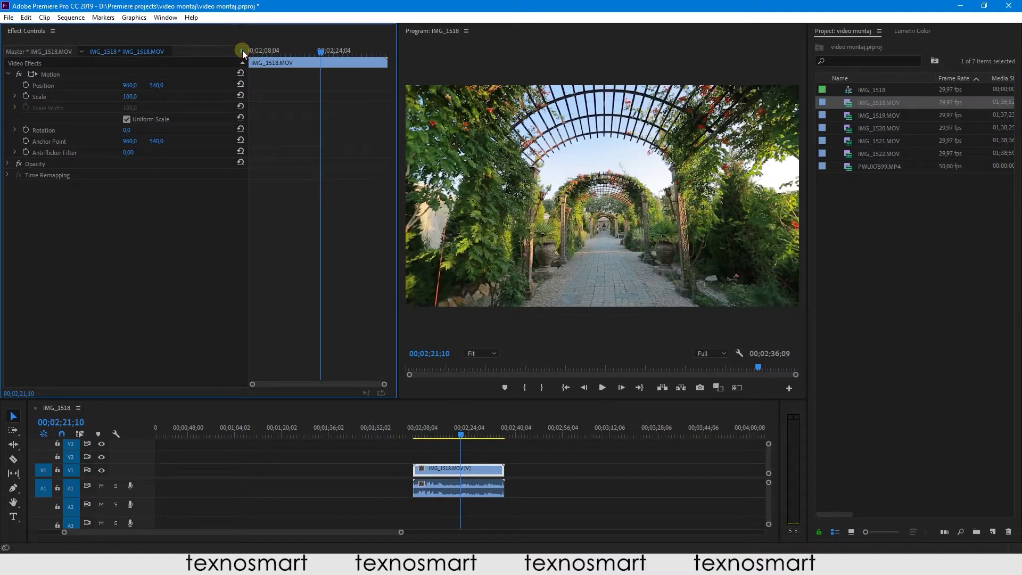
- Hide the keyframe area, widen the monitor, and set the clip's Position to 960, 606
left_click(242, 52)
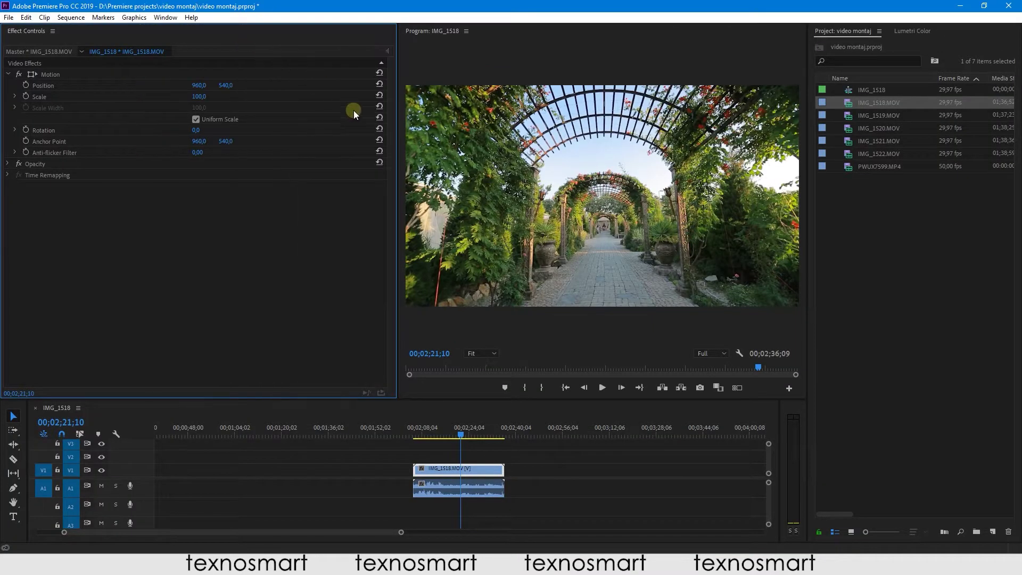
left_click_drag(397, 120, 364, 119)
left_click(154, 85)
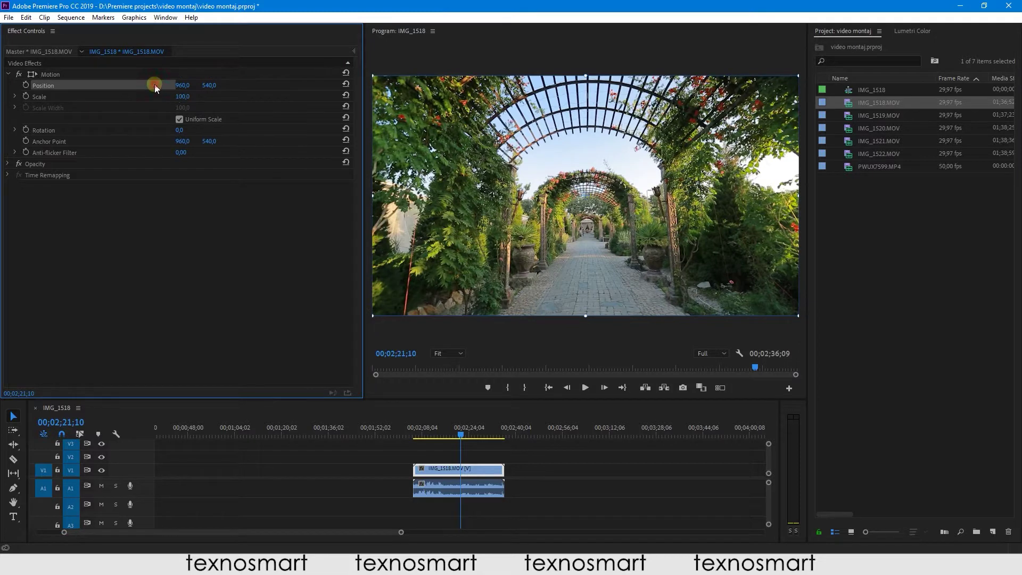
mouse_move(179, 87)
left_mouse_down()
mouse_move(234, 87)
mouse_move(16, 87)
mouse_move(245, 85)
mouse_move(176, 86)
mouse_move(224, 85)
mouse_move(192, 96)
mouse_move(223, 97)
mouse_move(176, 96)
mouse_move(213, 96)
mouse_move(179, 96)
mouse_move(187, 130)
mouse_move(223, 130)
left_mouse_up()
left_click(183, 86)
type("960")
key("Tab")
type("606")
key("Return")
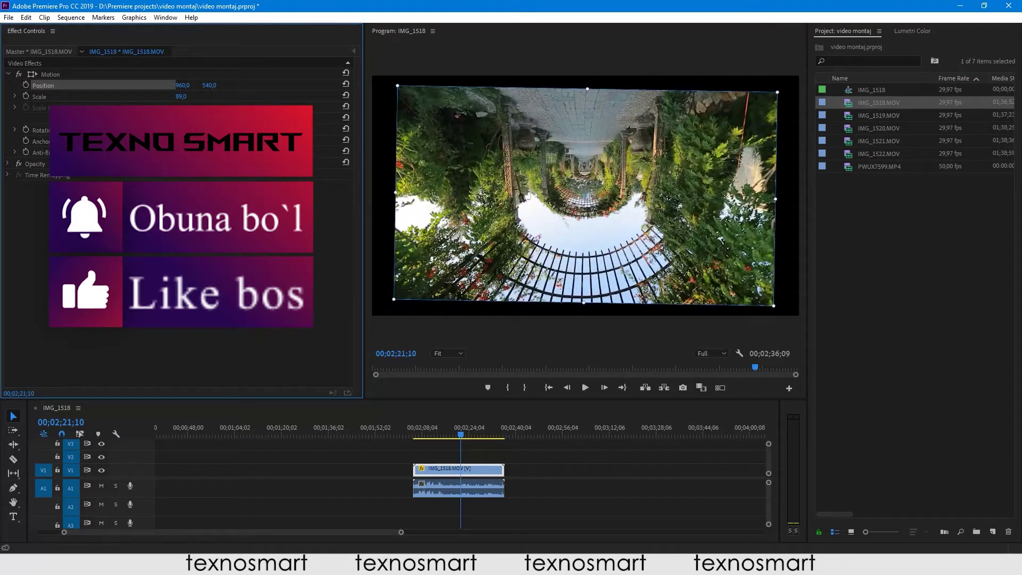
- Rotate the clip to about 181 degrees, then reset Motion to its defaults
left_click_drag(224, 130, 273, 149)
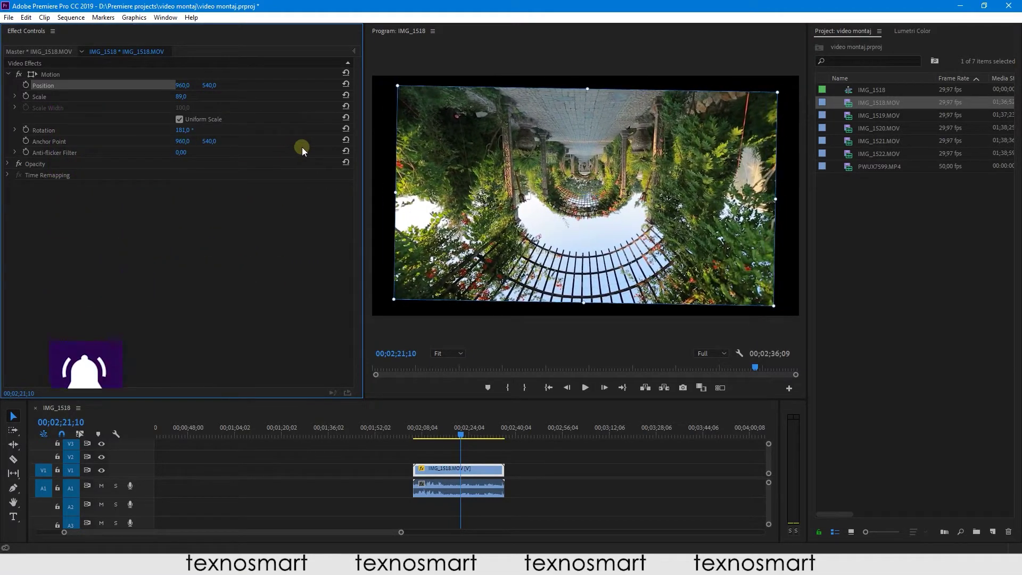
left_click(347, 70)
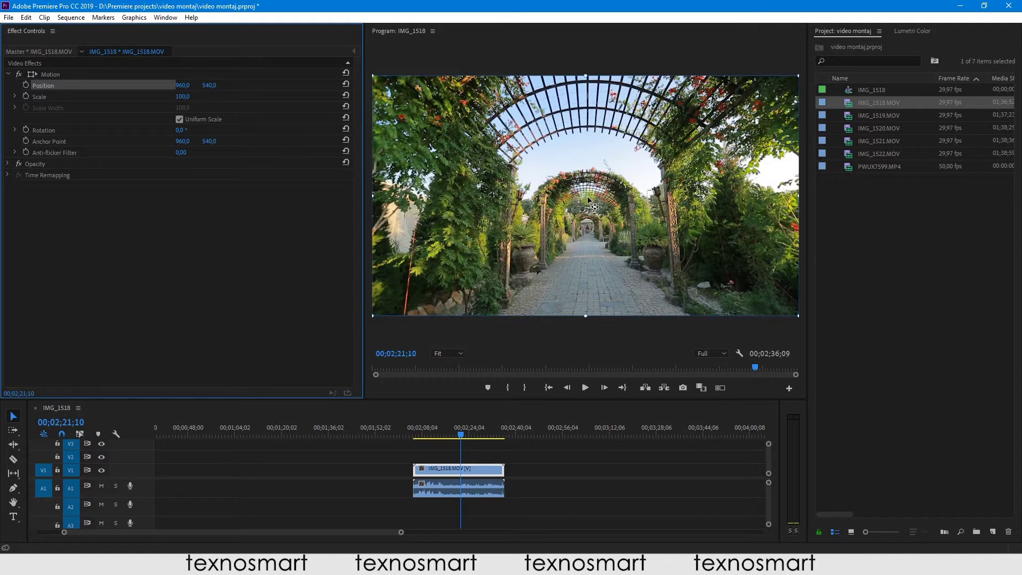
left_click_drag(588, 198, 547, 239)
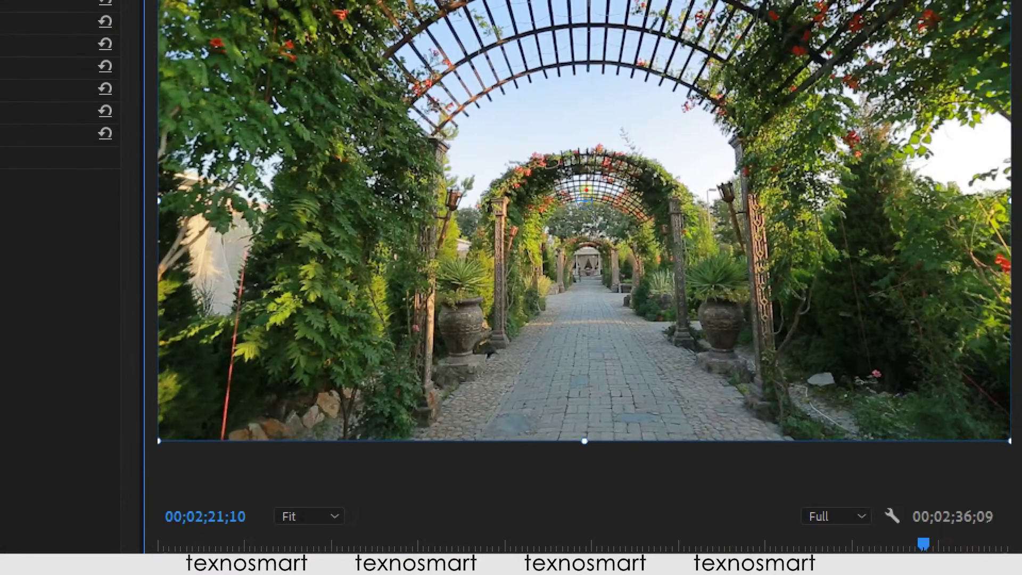
mouse_move(588, 179)
left_mouse_down()
mouse_move(558, 205)
mouse_move(611, 207)
left_mouse_up()
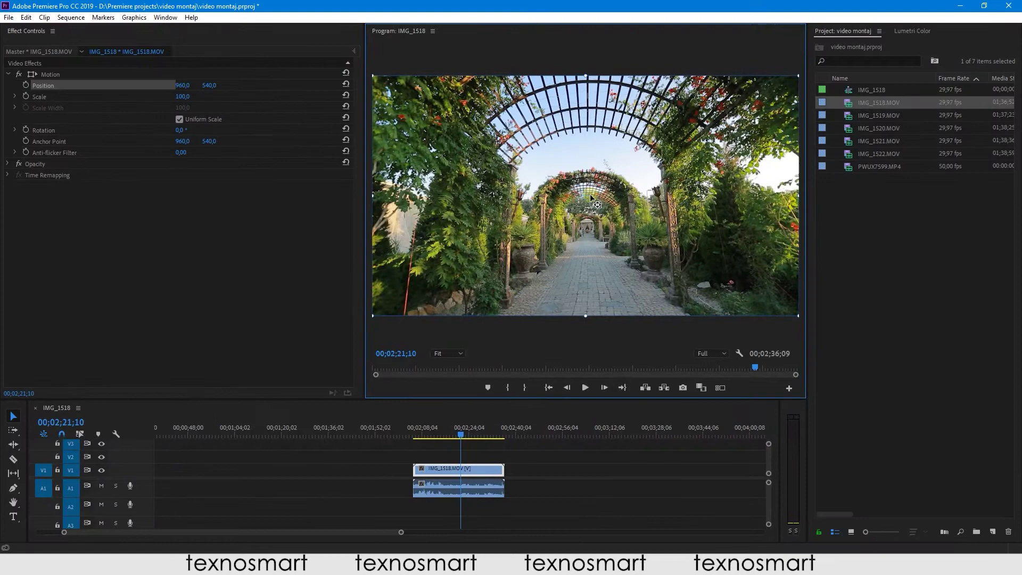
mouse_move(588, 198)
left_mouse_down()
mouse_move(584, 259)
mouse_move(710, 260)
left_mouse_up()
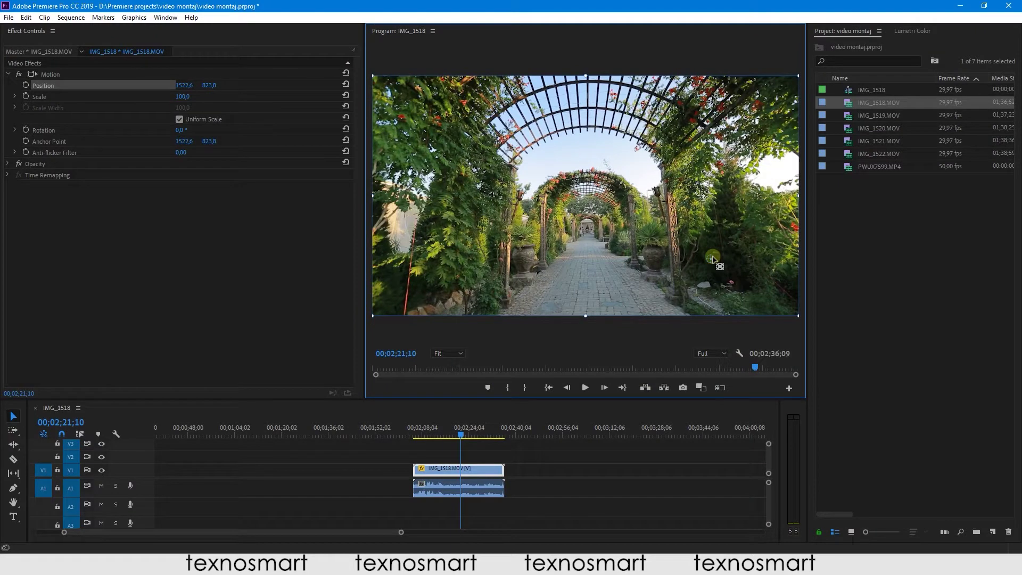
mouse_move(713, 259)
left_mouse_down()
mouse_move(543, 241)
mouse_move(542, 231)
mouse_move(442, 280)
left_mouse_up()
left_click(346, 73)
left_click(183, 142)
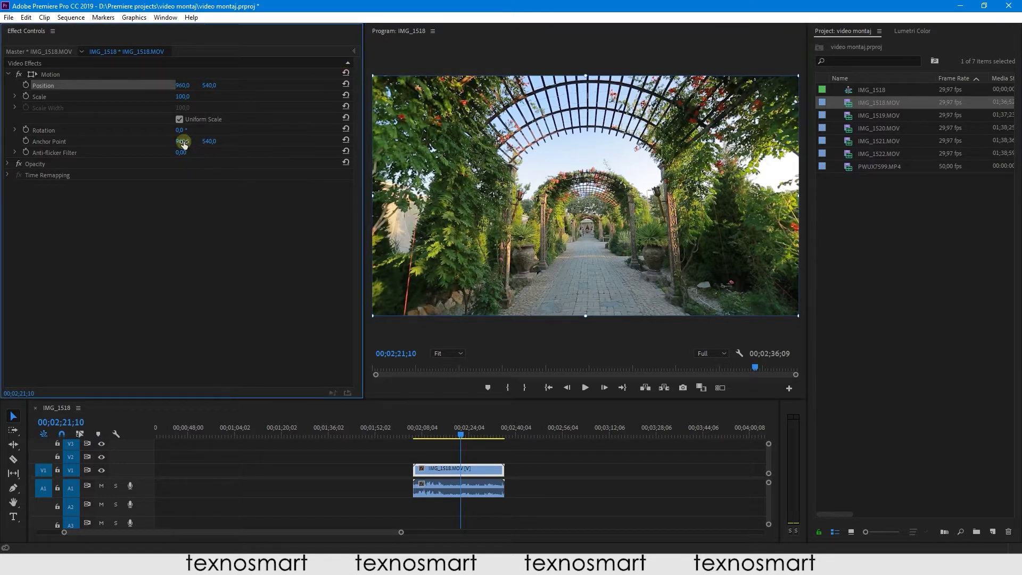
left_click_drag(182, 143, 710, 142)
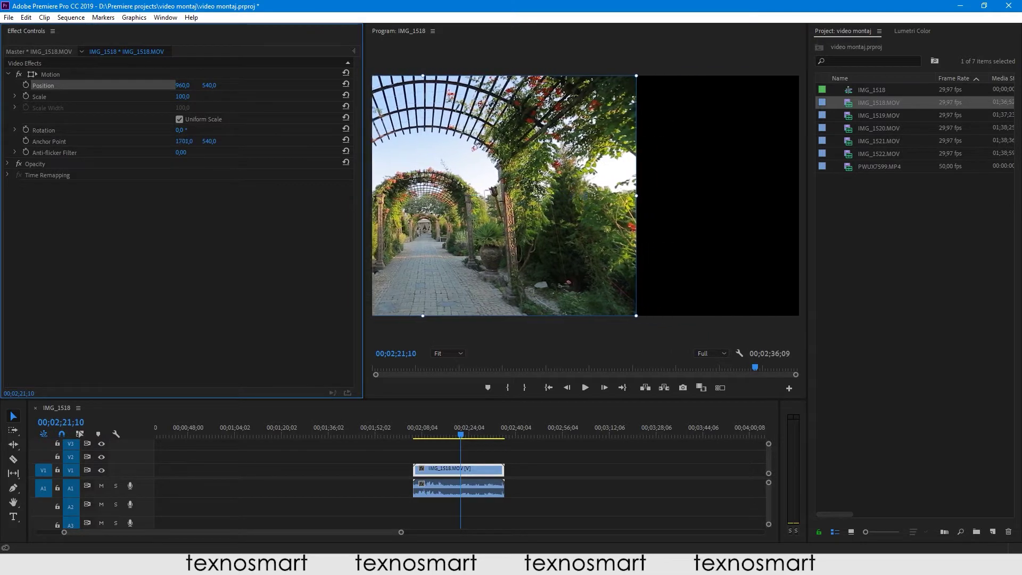
mouse_move(183, 141)
left_mouse_down()
mouse_move(219, 145)
mouse_move(159, 141)
mouse_move(234, 141)
mouse_move(212, 142)
left_mouse_up()
left_click_drag(181, 142, 186, 130)
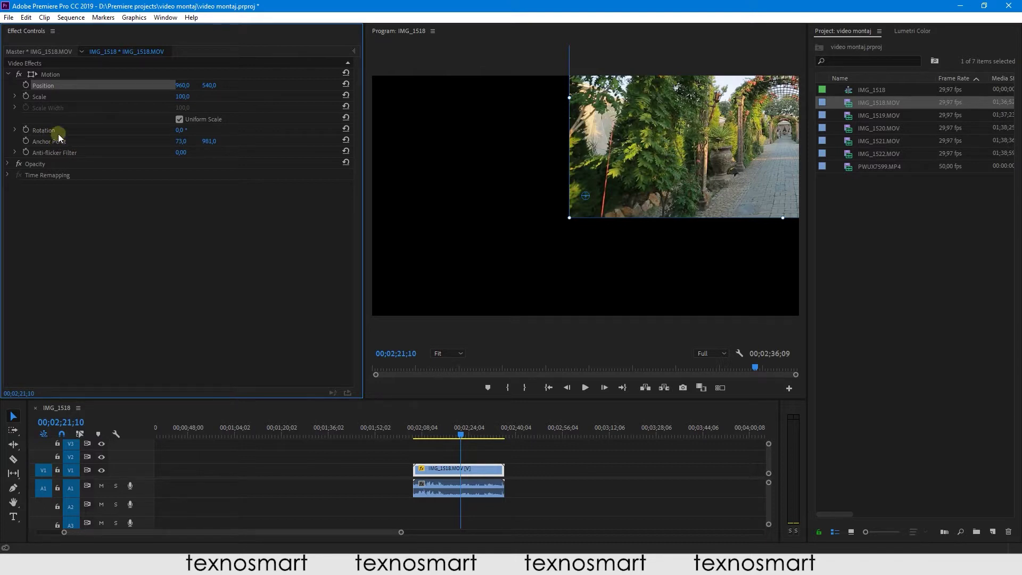
mouse_move(179, 142)
left_mouse_down()
mouse_move(213, 142)
mouse_move(93, 131)
mouse_move(215, 130)
mouse_move(86, 131)
mouse_move(217, 131)
left_mouse_up()
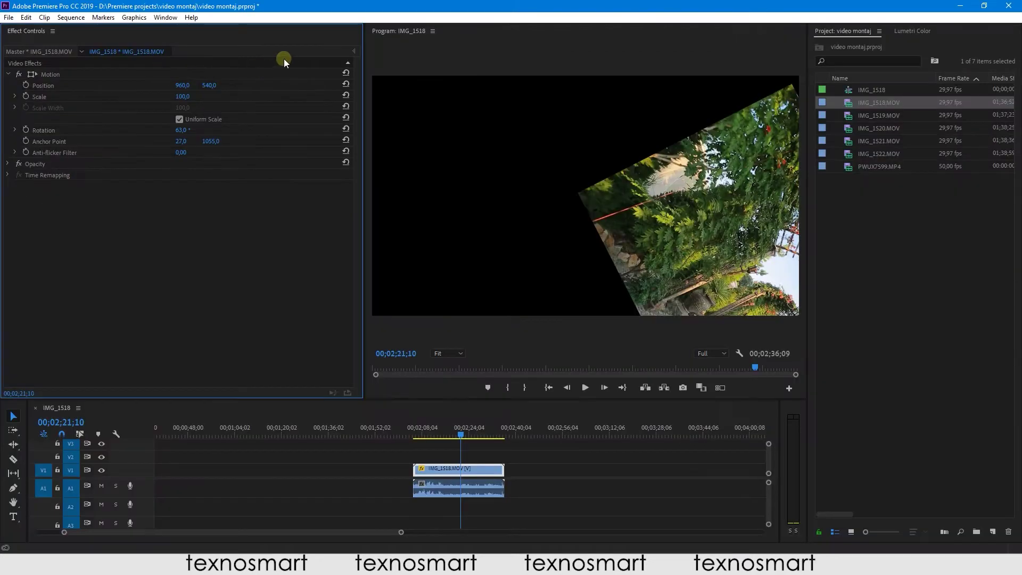
left_click(345, 73)
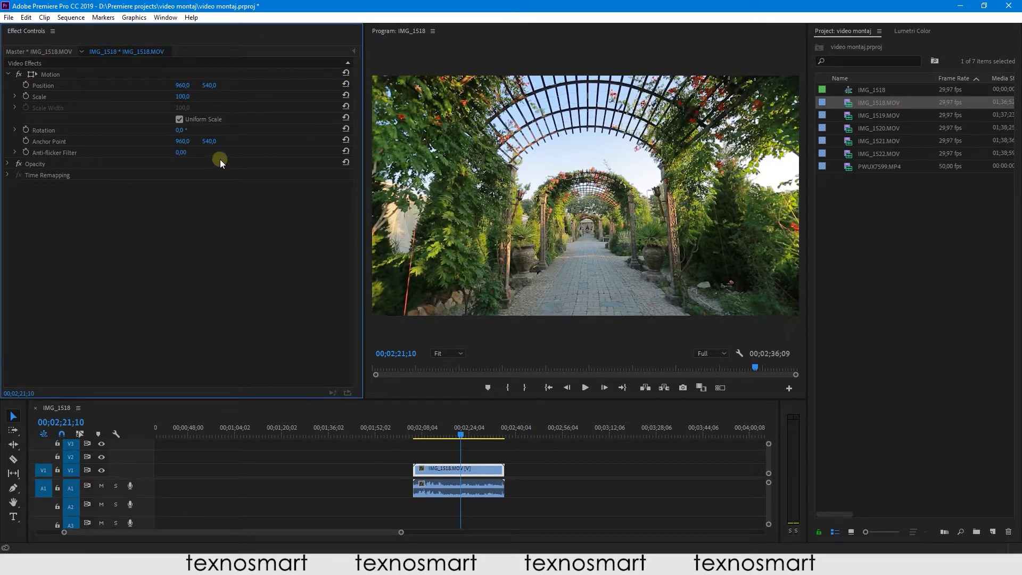
- Mute the A1 audio track after briefly toggling its Solo
left_click(15, 153)
left_click(14, 153)
left_click(433, 430)
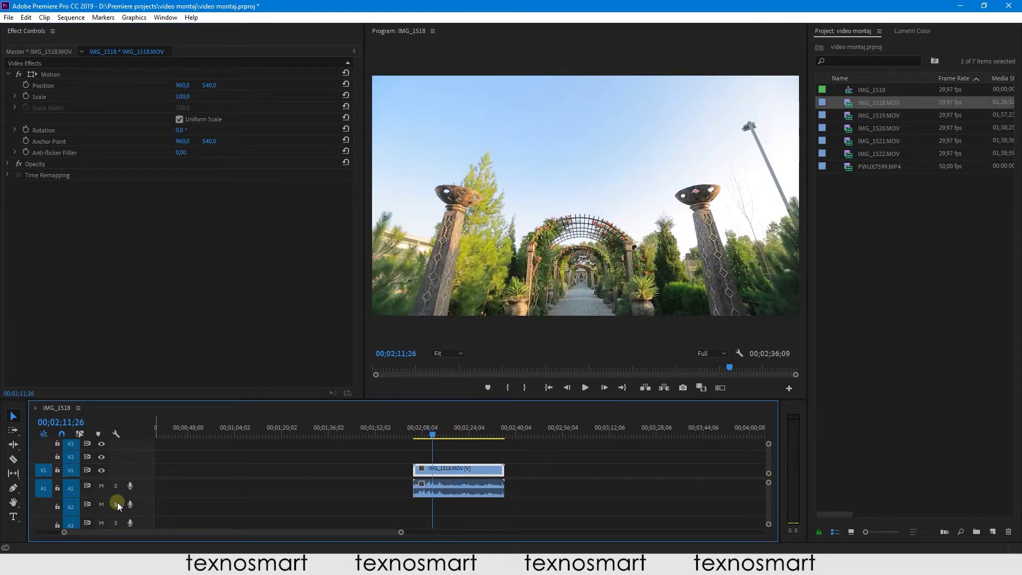
left_click(116, 486)
left_click(115, 486)
left_click(101, 486)
- Zoom the timeline in around 02;18;01 and select the IMG_1518.MOV clip on V1
left_click_drag(442, 430, 454, 430)
left_click(484, 449)
key("=")
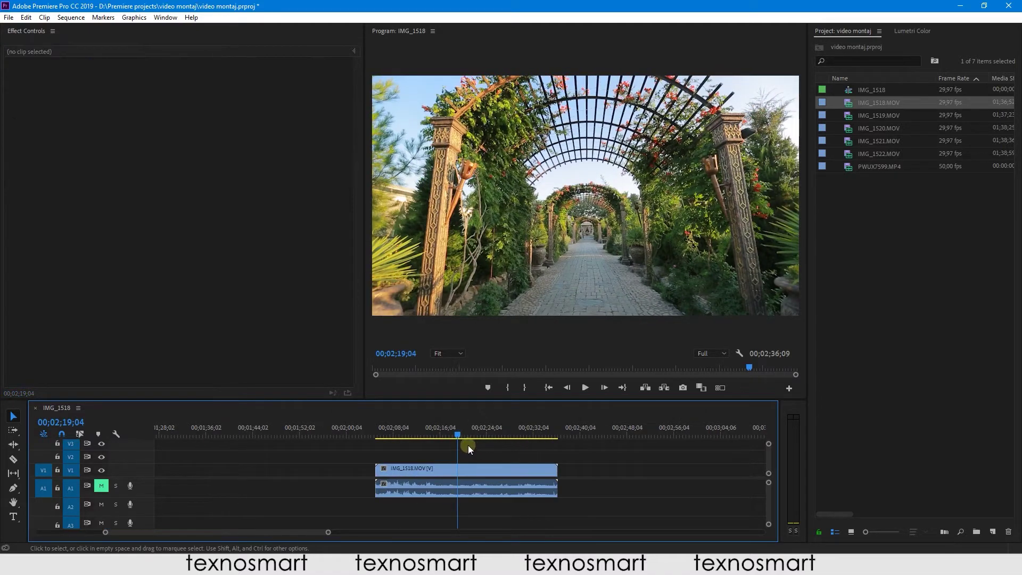
left_click(452, 430)
key("equal")
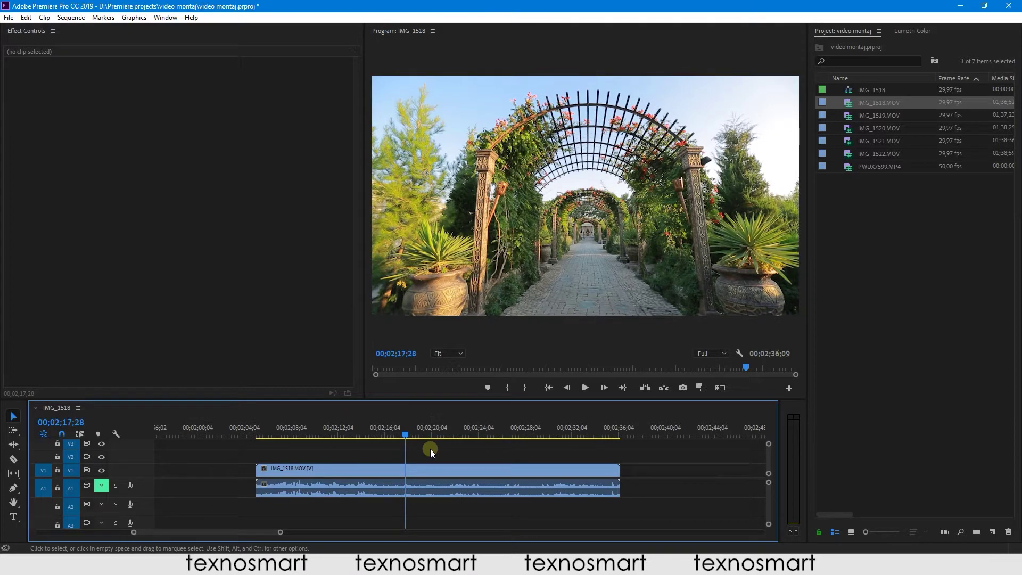
left_click(385, 468)
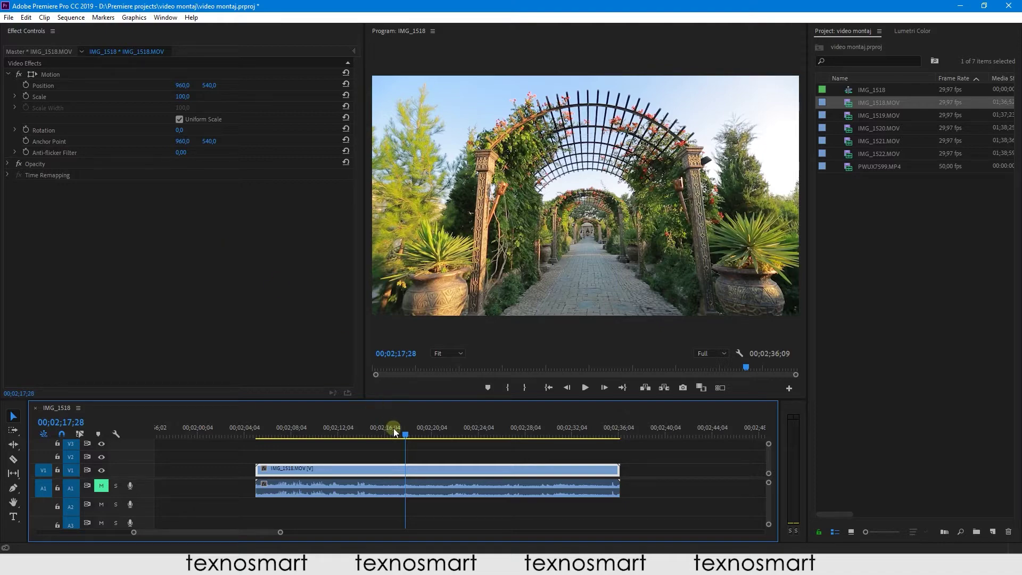
mouse_move(394, 428)
left_mouse_down()
mouse_move(411, 436)
mouse_move(380, 433)
mouse_move(420, 436)
left_mouse_up()
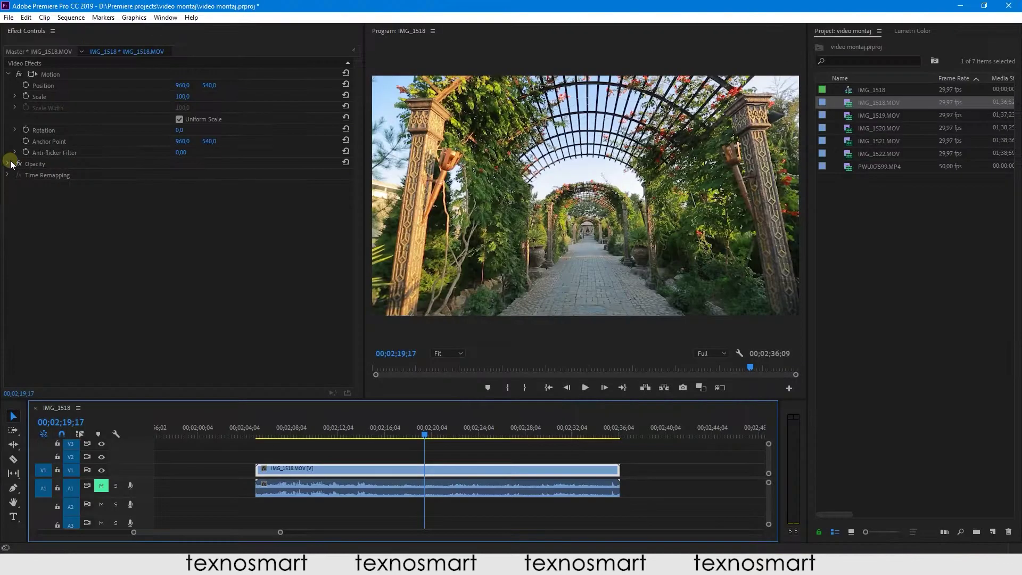
- Expand Opacity and set the clip's opacity to 50%
left_click(8, 165)
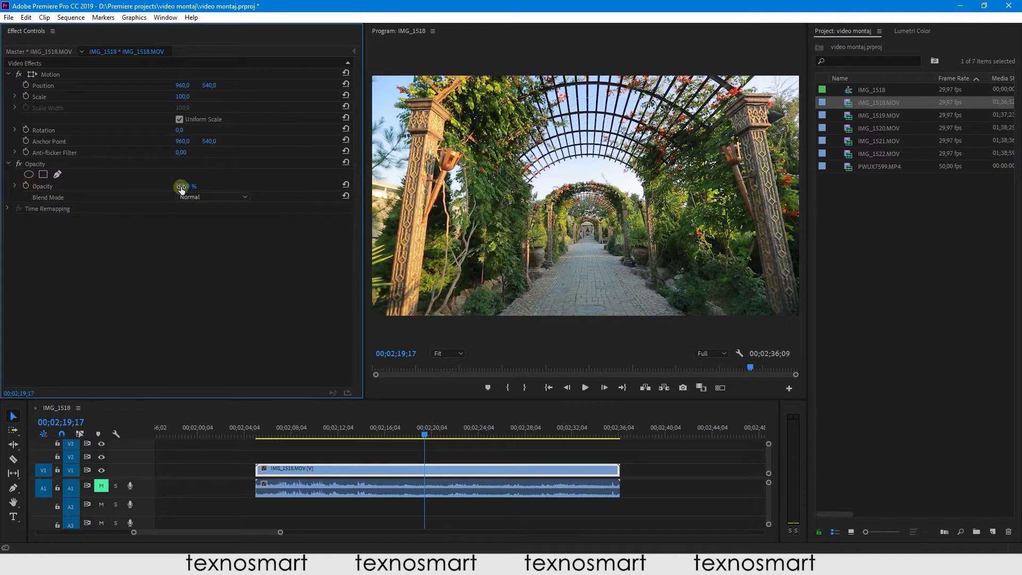
mouse_move(181, 188)
left_mouse_down()
mouse_move(148, 188)
mouse_move(181, 188)
left_mouse_up()
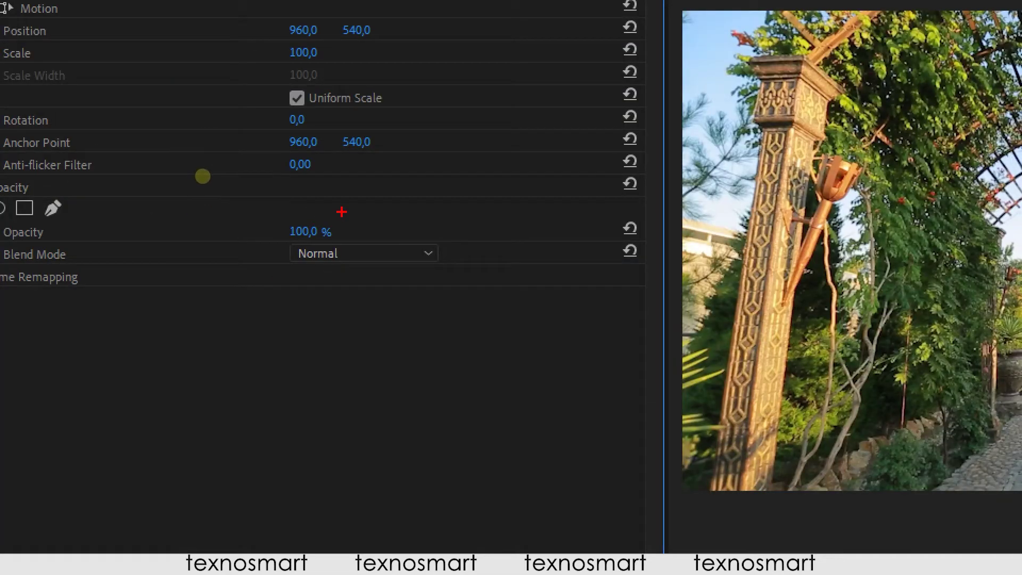
left_click_drag(342, 212, 346, 213)
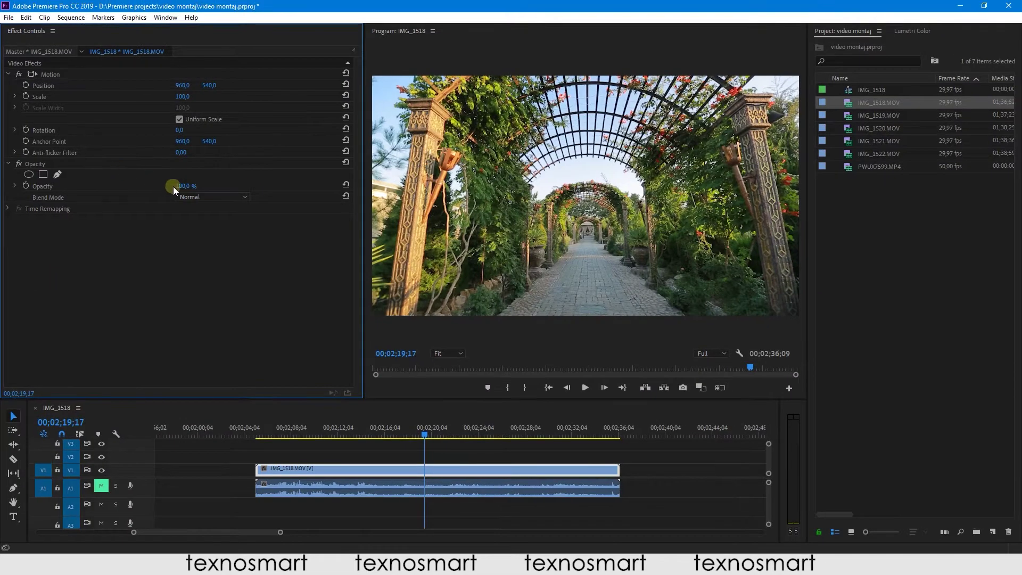
left_click(181, 186)
type("16")
key("Return")
mouse_move(181, 185)
left_mouse_down()
mouse_move(224, 186)
mouse_move(190, 186)
left_mouse_up()
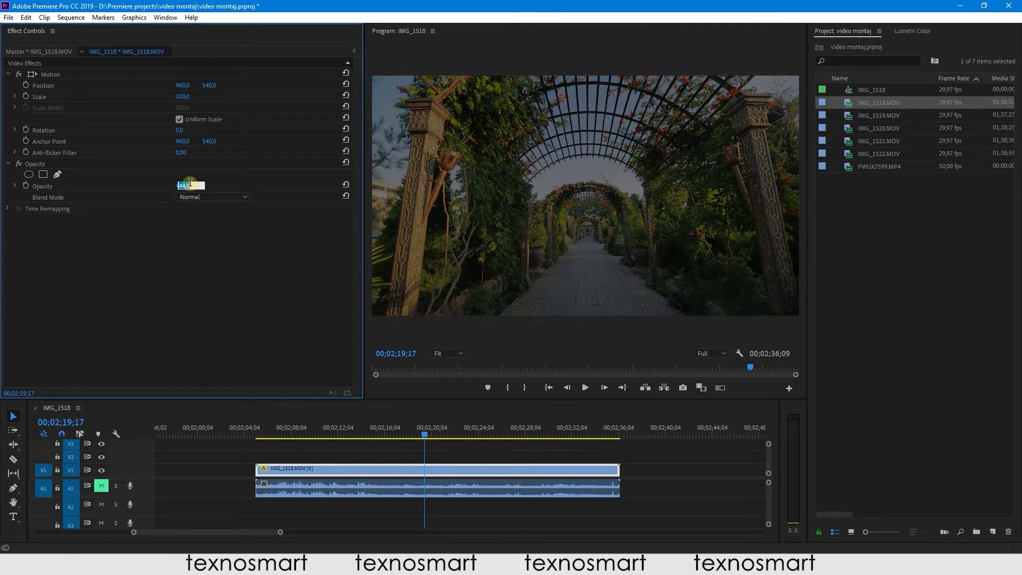
type("0")
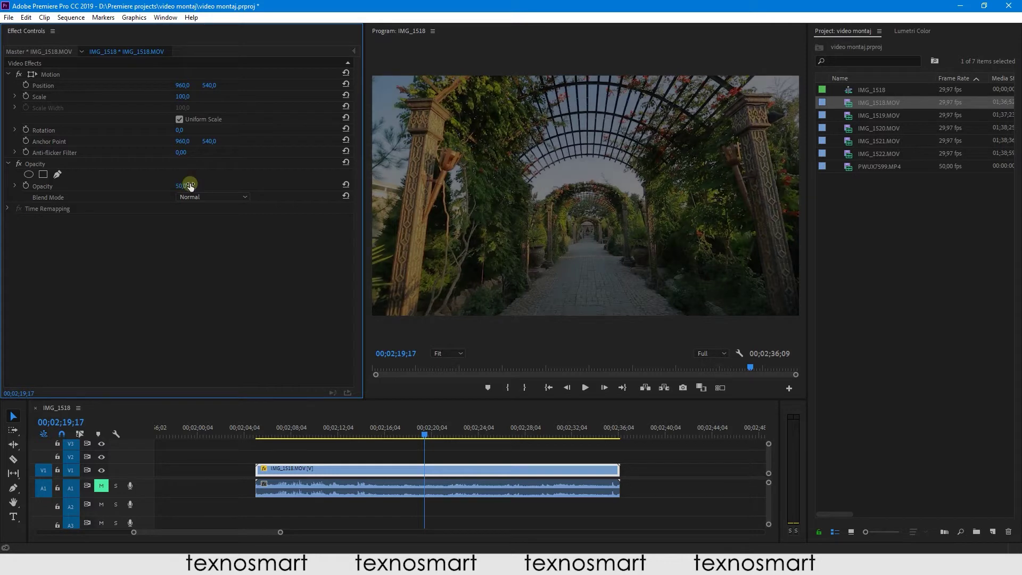
key("Return")
left_click(360, 458)
- Place an offset copy on V2 at 37% opacity and play back the blend
mouse_move(366, 466)
left_mouse_down()
mouse_move(362, 452)
mouse_move(369, 468)
mouse_move(420, 461)
left_mouse_up()
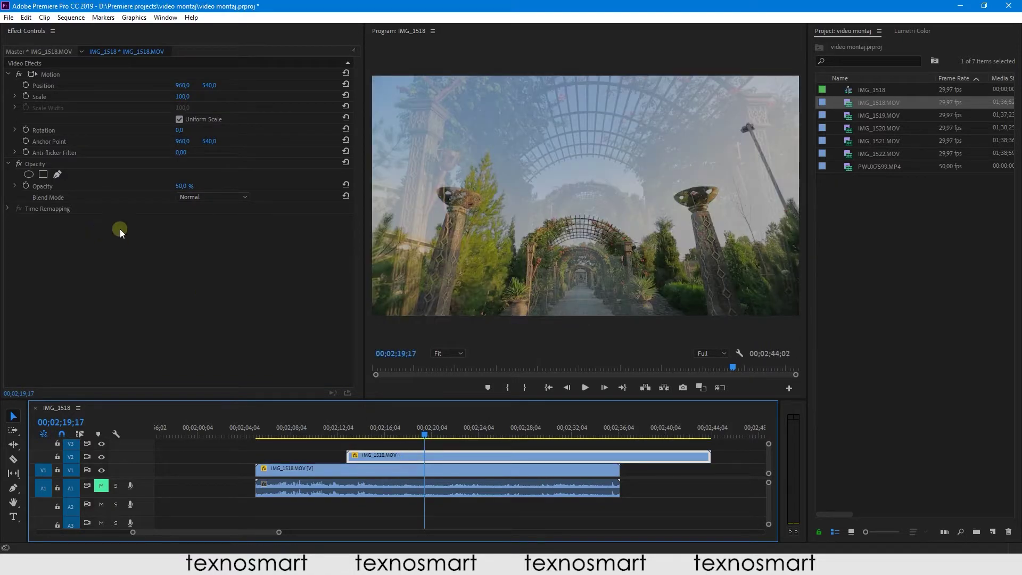
left_click_drag(181, 188, 190, 183)
key("space")
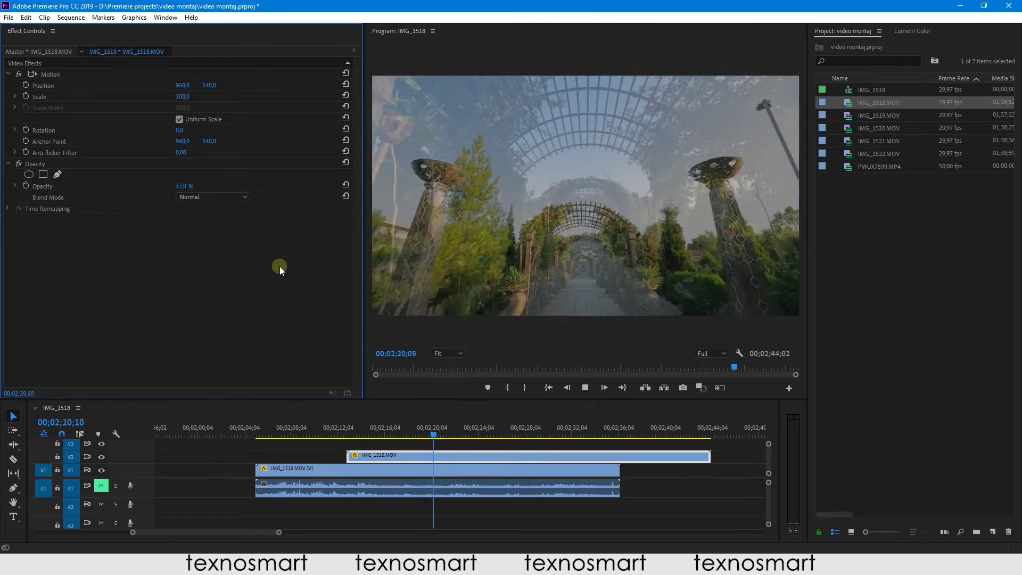
left_click_drag(432, 434, 381, 434)
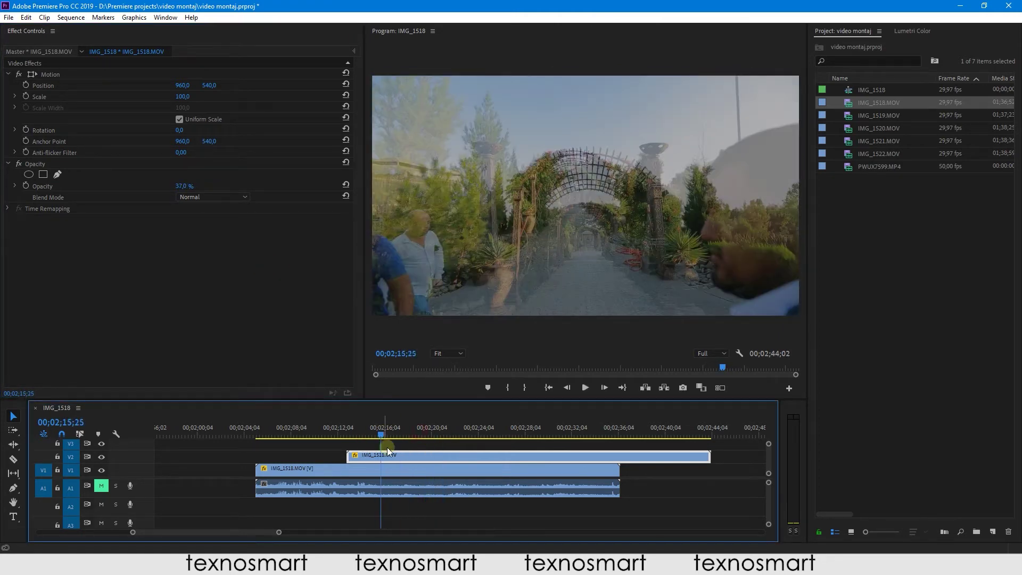
- Delete the offset V2 copy and copy the V1 clip straight up onto V2
key("ctrl+z")
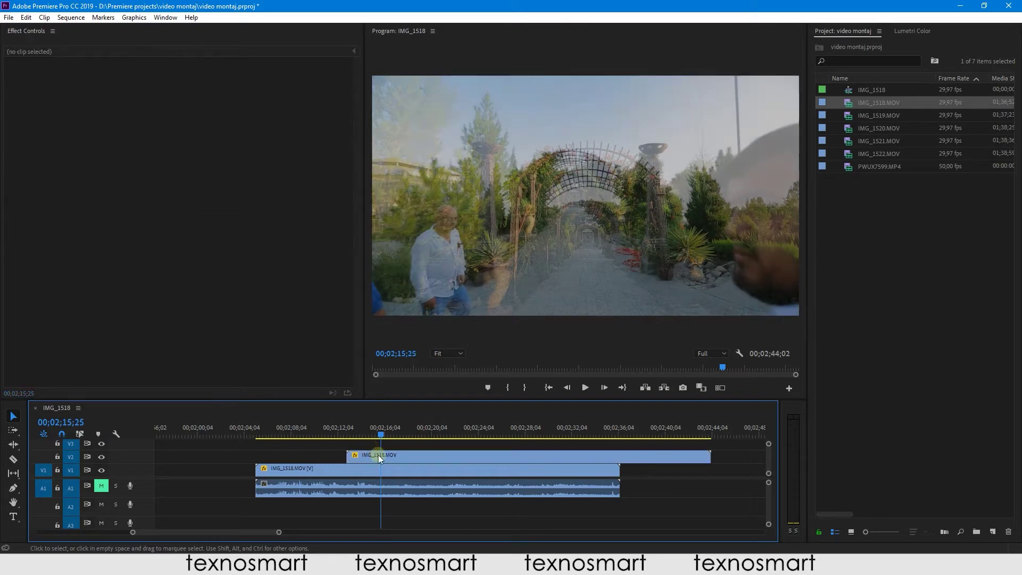
left_click(376, 458)
key("Delete")
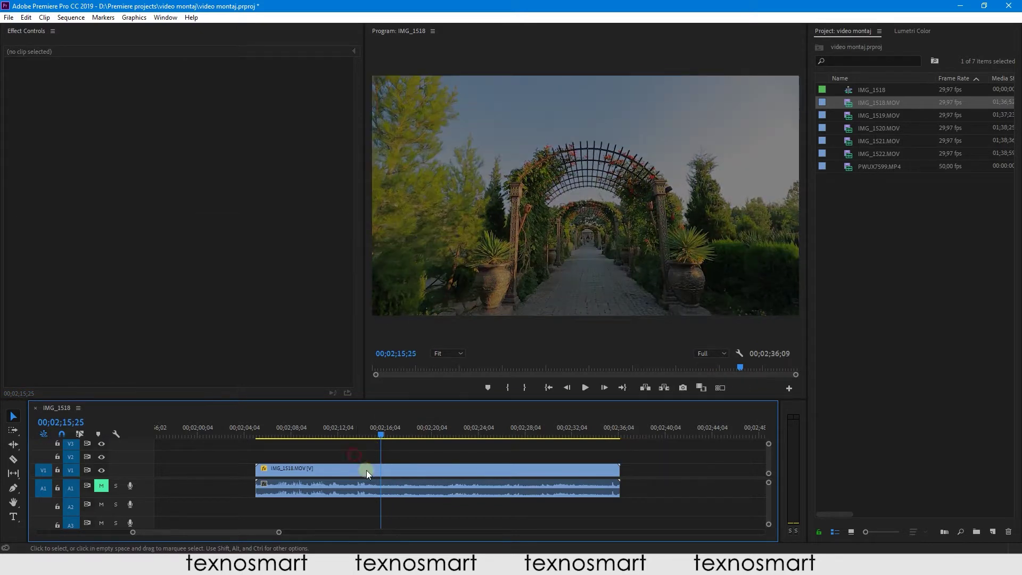
left_click(366, 469)
key("ctrl+z")
key("ctrl+z")
left_click(360, 469)
left_click(405, 471)
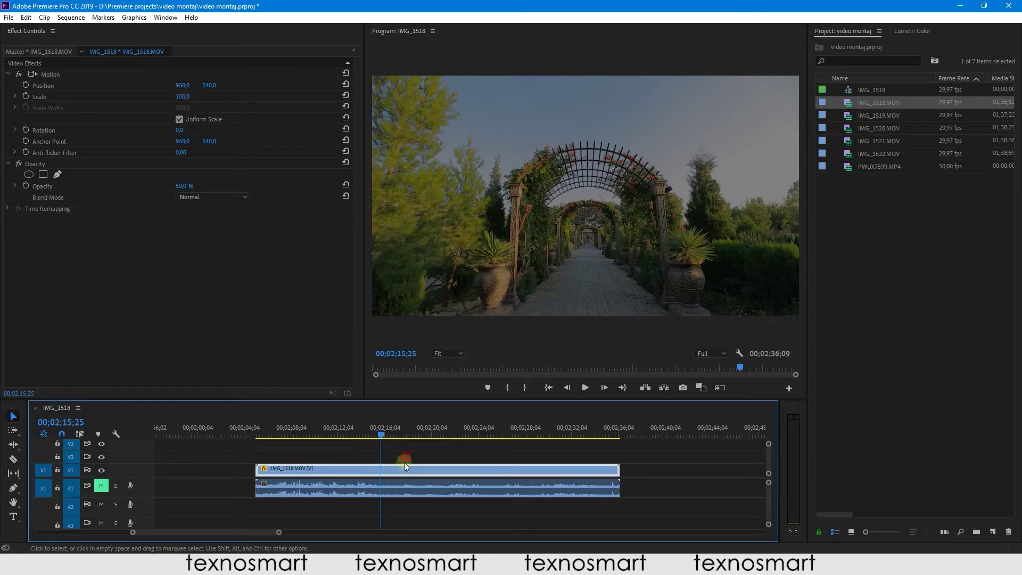
left_click(404, 461)
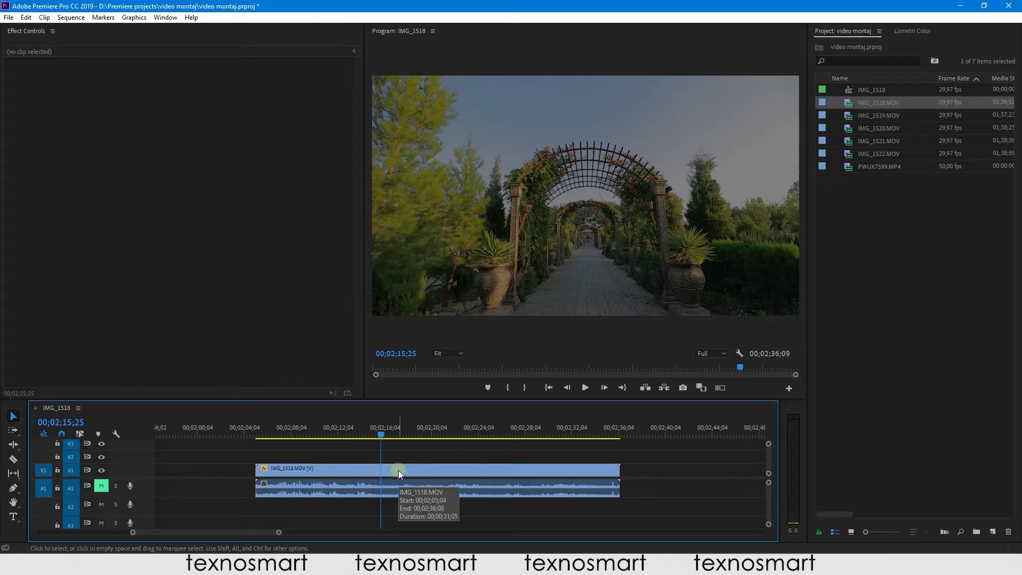
left_click_drag(397, 470, 410, 461)
- Select both stacked clips and Alt-drag the pair later in the timeline
key("minus")
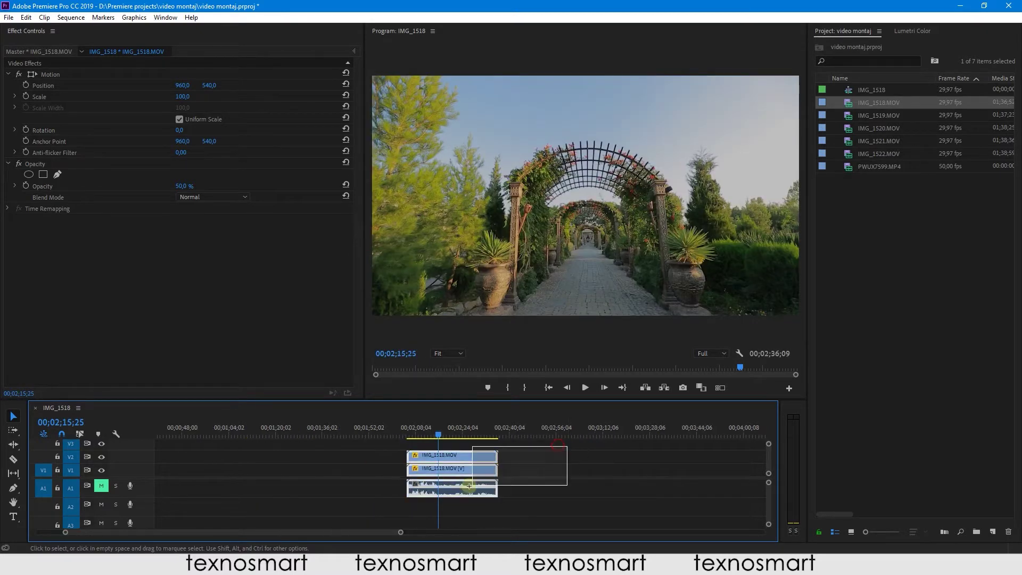
scroll(577, 466, "down", 3)
left_click(475, 445)
left_click_drag(475, 444, 365, 473)
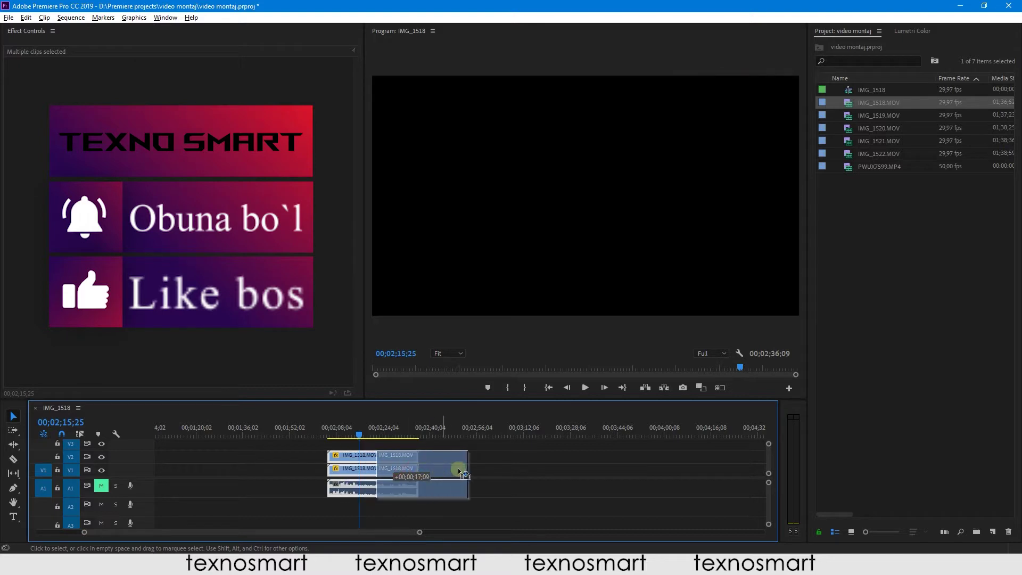
left_click_drag(386, 473, 525, 473)
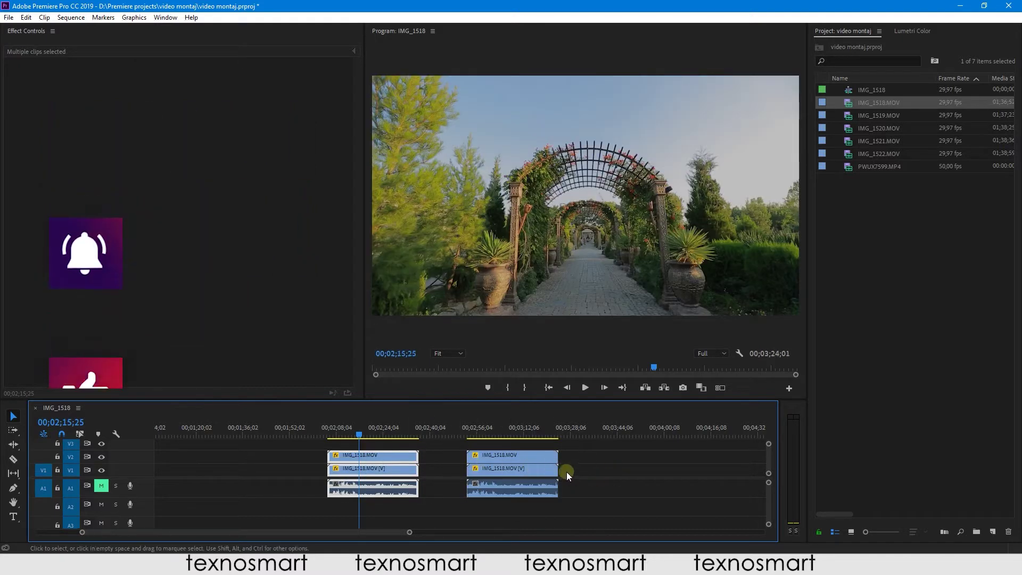
- Restore the remaining V1 clip's opacity to 100%
left_click(501, 474)
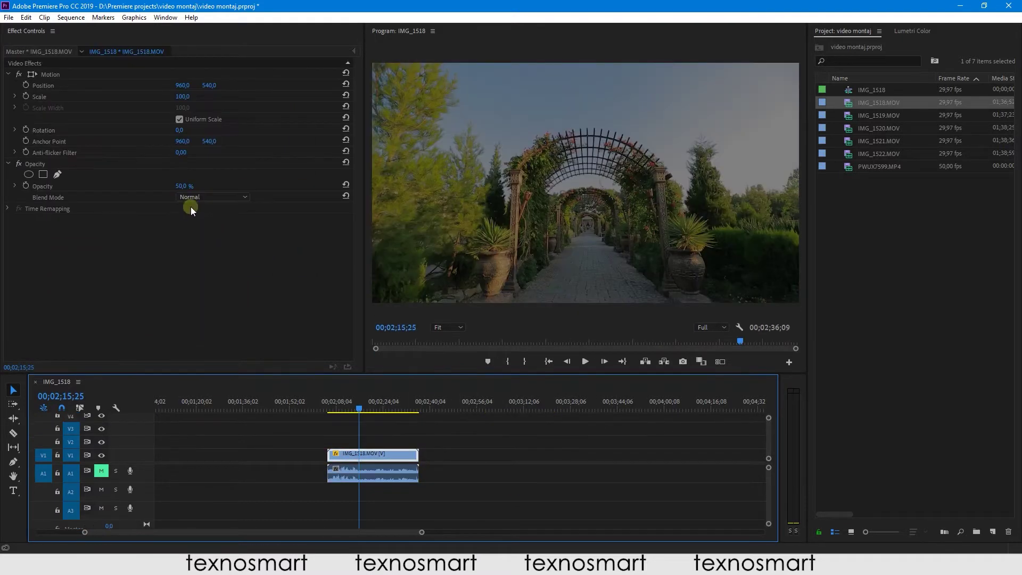
left_click_drag(180, 187, 213, 186)
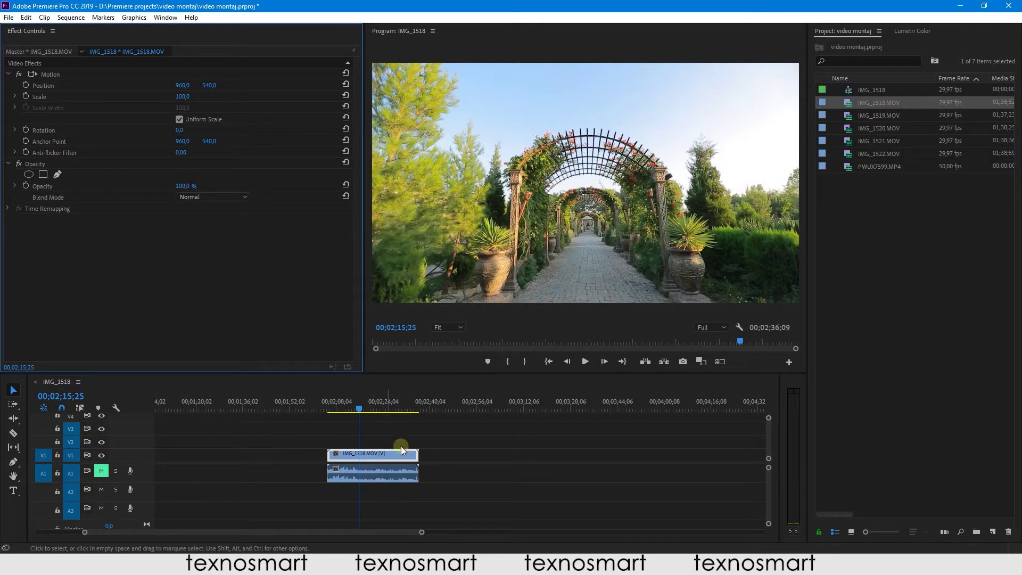
left_click(401, 428)
key("equal")
key("equal")
key("equal")
- Trim the clip by cutting and deleting before the playhead and after 00;02;23;14
key("ctrl+k")
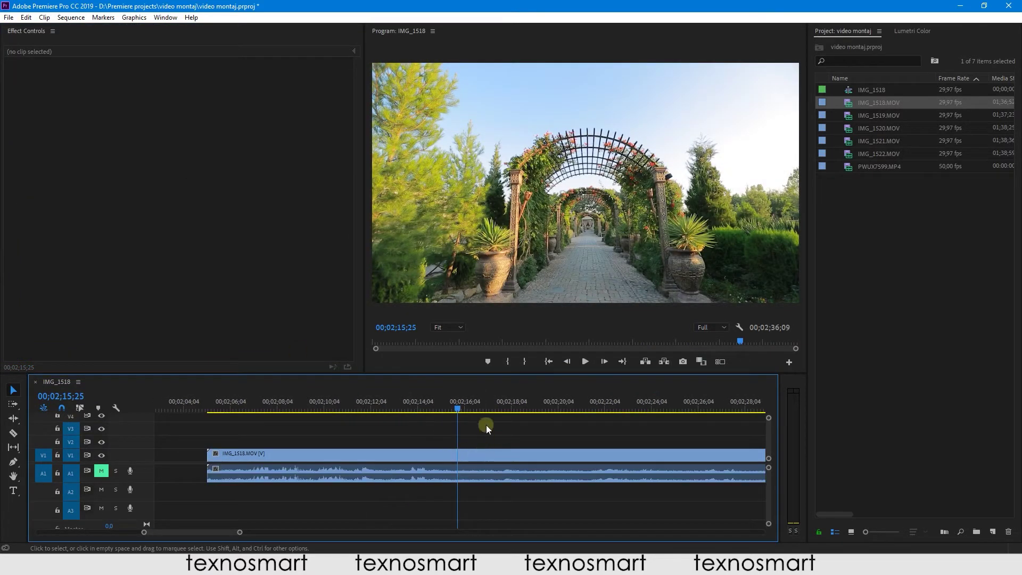
left_click(426, 455)
key("Delete")
left_click(494, 405)
left_click(636, 407)
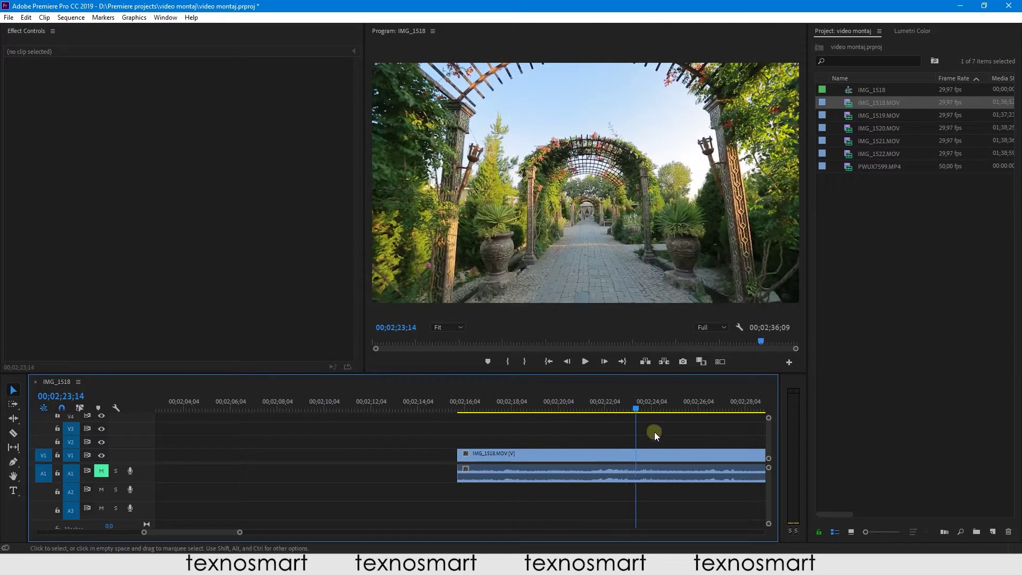
key("ctrl+k")
left_click(687, 455)
key("Delete")
- Delete the trimmed clip's linked audio
left_click(519, 406)
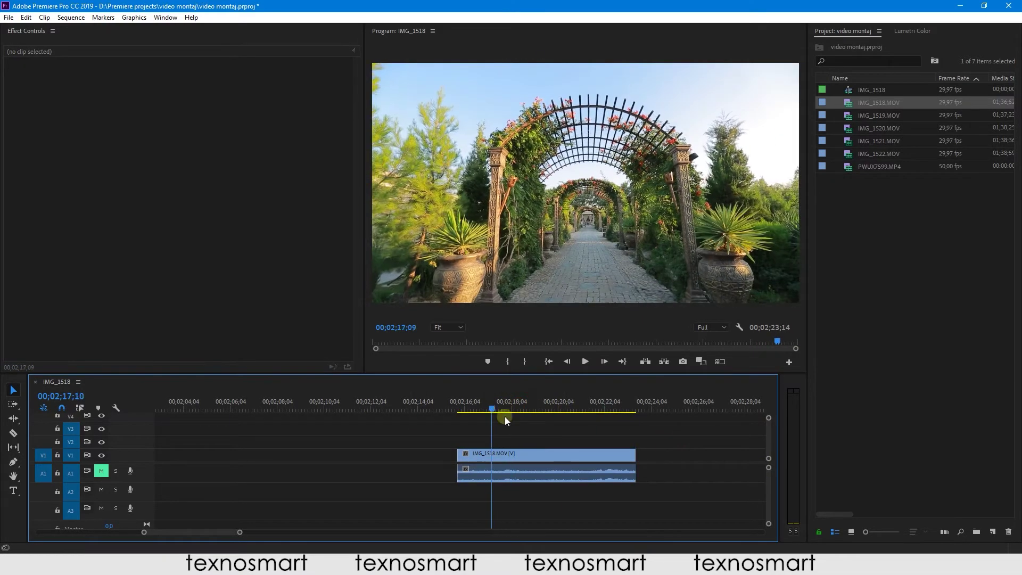
left_click(525, 472, "alt")
key("Delete")
left_click(519, 420)
- Alt-drag a copy of the clip onto V2, starting slightly later than the original
left_click(504, 441)
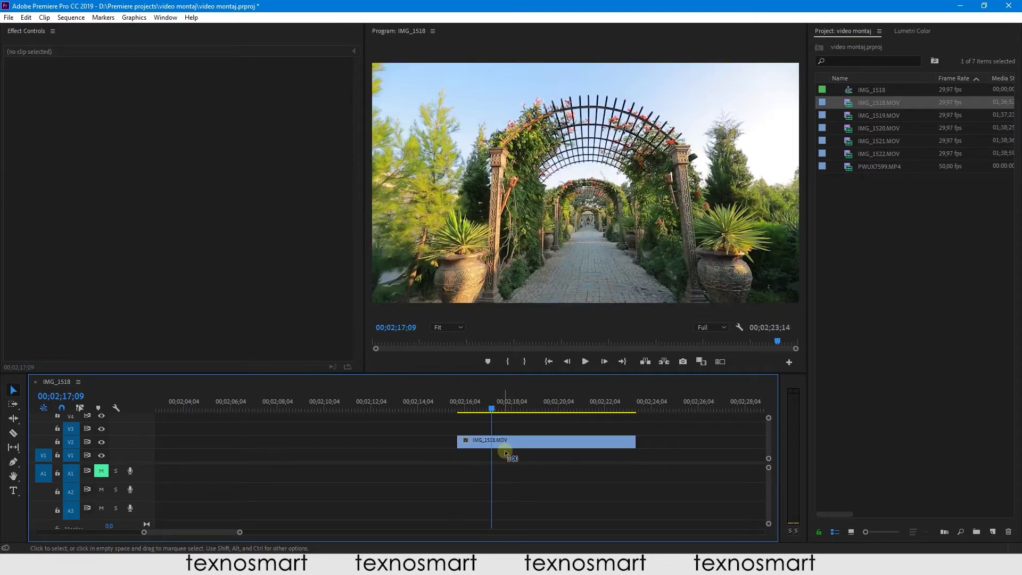
left_click_drag(504, 449, 499, 442)
left_click(519, 425)
scroll(520, 425, "down", 2)
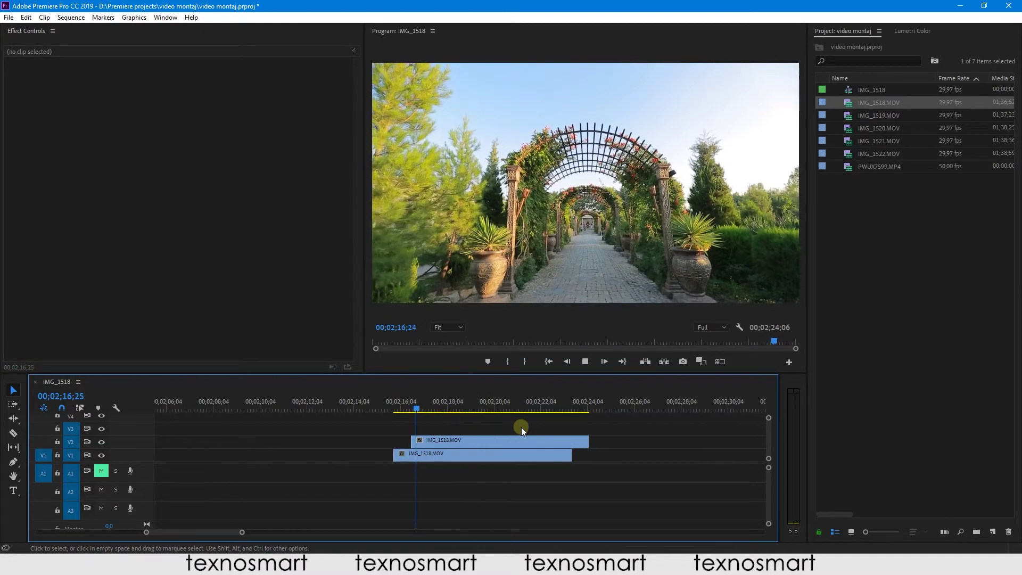
left_click(448, 440)
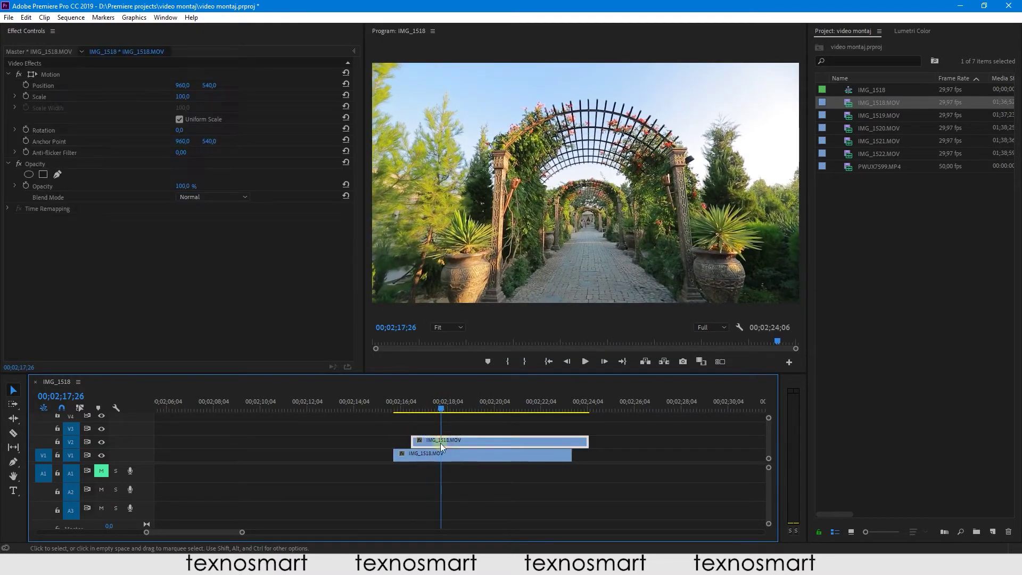
left_click(446, 453)
left_click(450, 441)
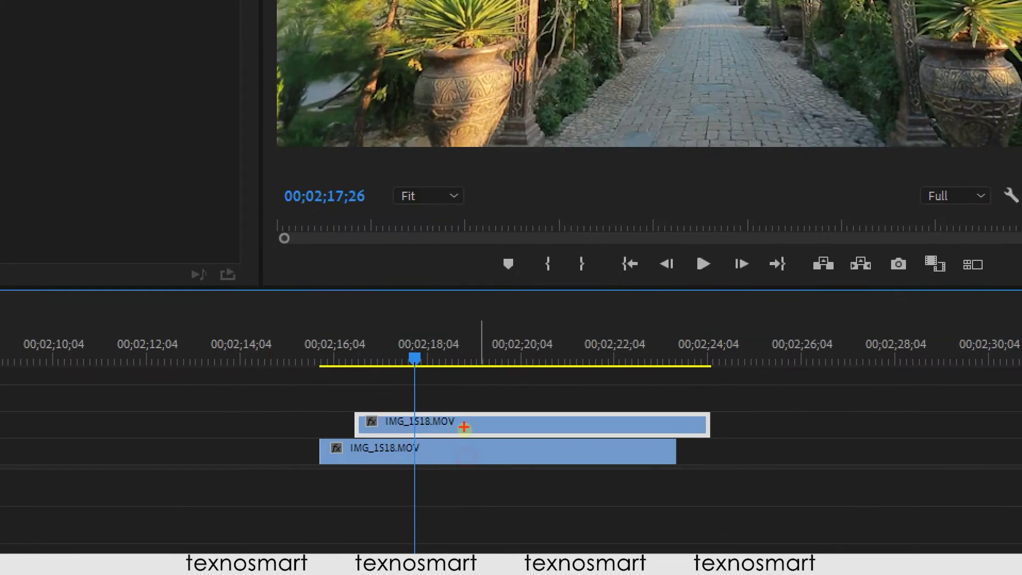
left_click_drag(472, 400, 503, 424)
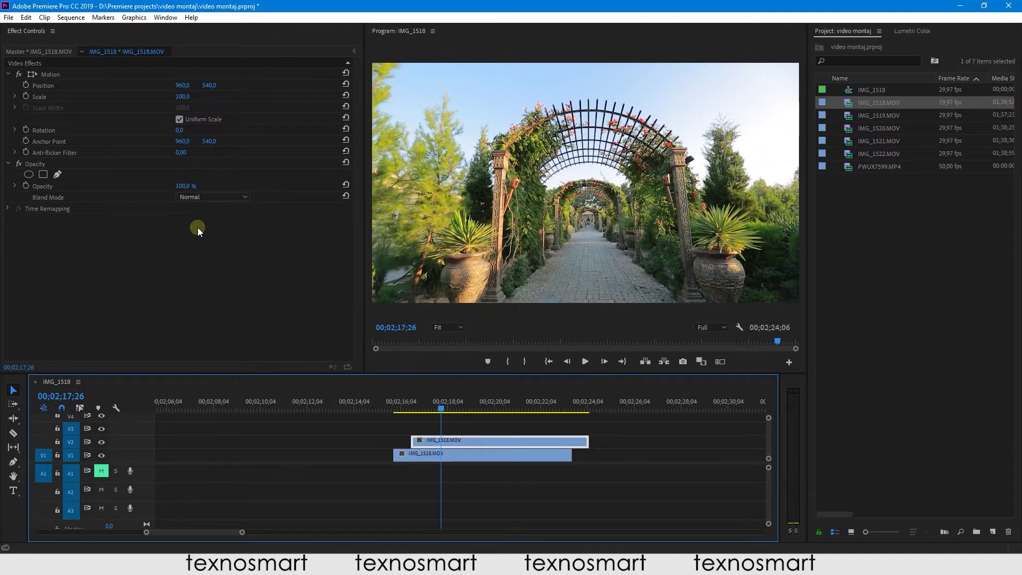
- Set the V2 copy's opacity to 50% and play back the blended clips
left_click(478, 440)
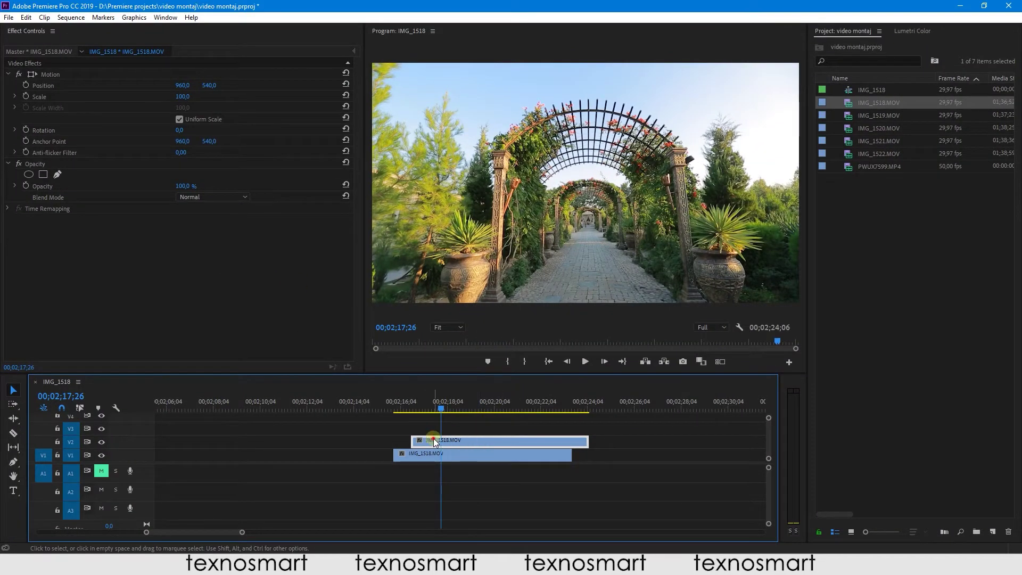
left_click_drag(193, 186, 190, 183)
type("50")
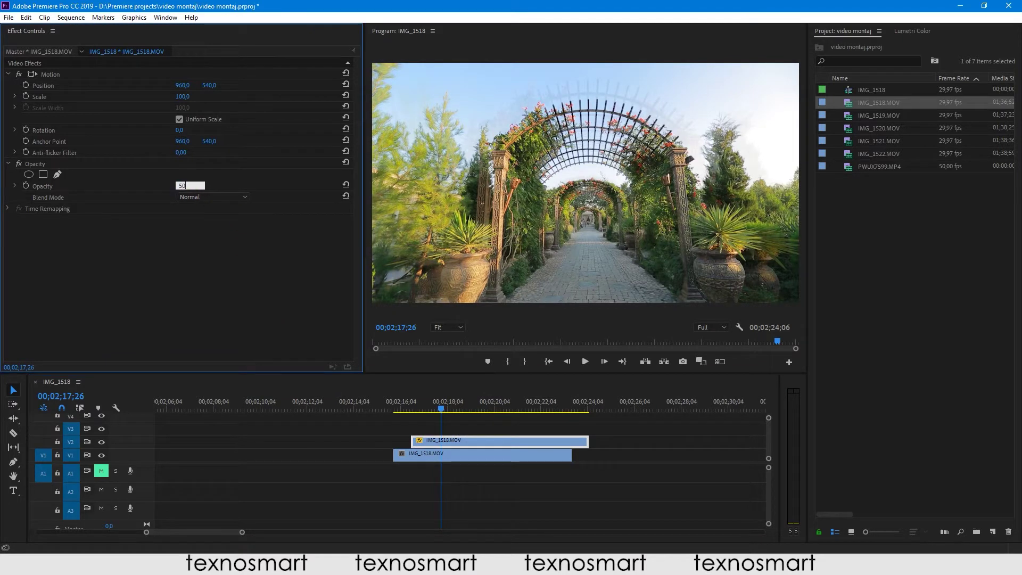
key("Return")
key("space")
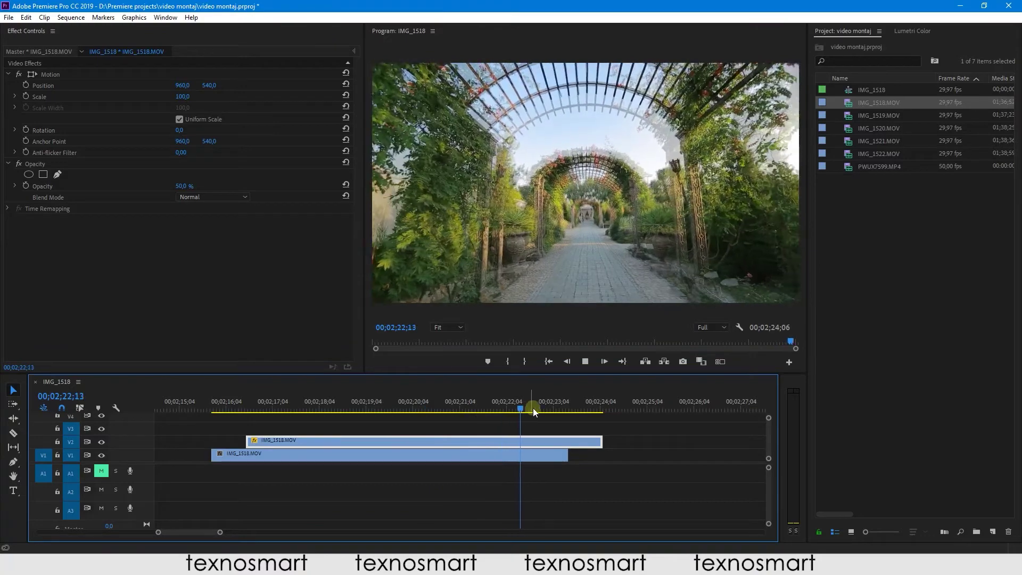
left_click_drag(532, 408, 408, 408)
left_click(388, 429)
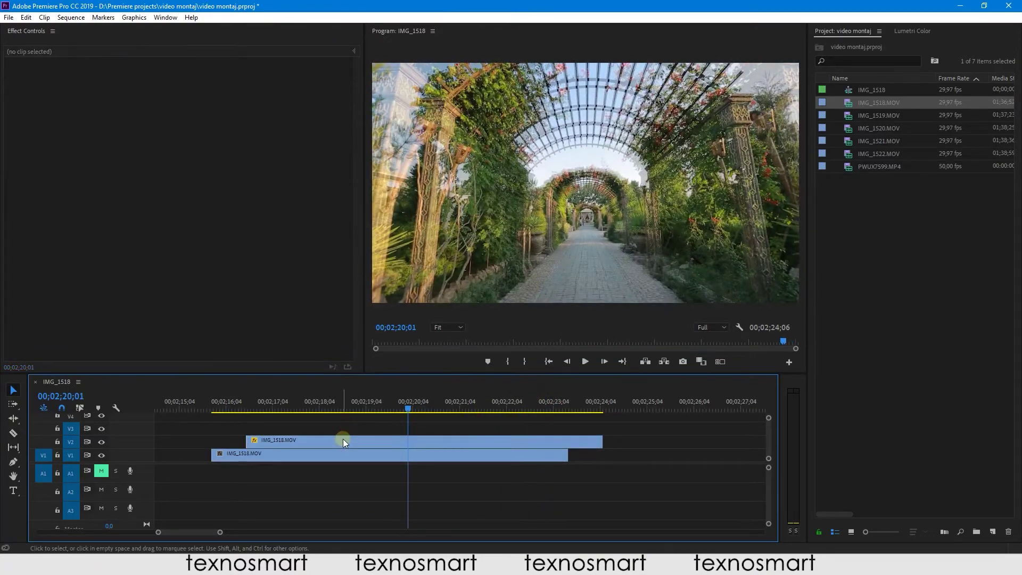
- Duplicate the V2 copy onto V3 and line its start up with the V2 copy
mouse_move(343, 441)
left_mouse_down()
mouse_move(366, 426)
mouse_move(220, 407)
left_mouse_up()
key("space")
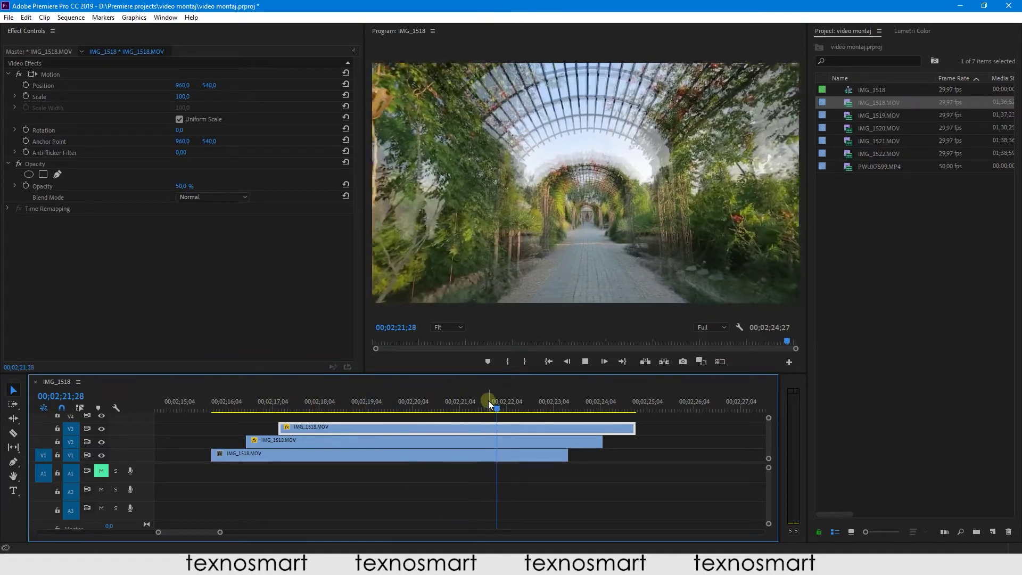
left_click_drag(530, 402, 419, 407)
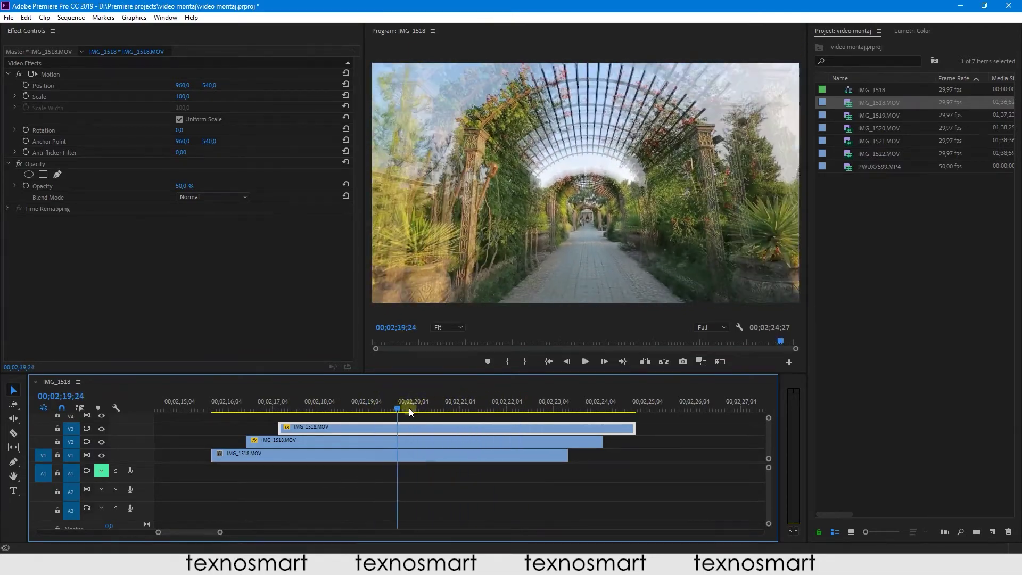
left_click_drag(456, 481, 545, 429)
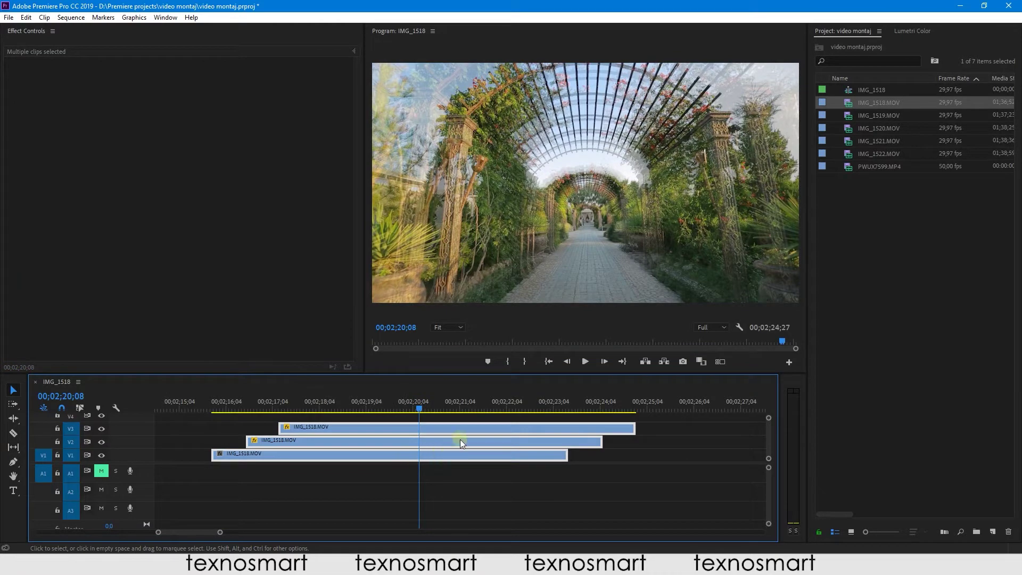
left_click(378, 408)
mouse_move(456, 429)
left_mouse_down()
mouse_move(398, 437)
mouse_move(366, 410)
mouse_move(388, 410)
left_mouse_up()
- Delete the V2 IMG_1518.MOV copy, enlarge the timeline, and select the remaining V1 clip
left_click(400, 442)
key("Delete")
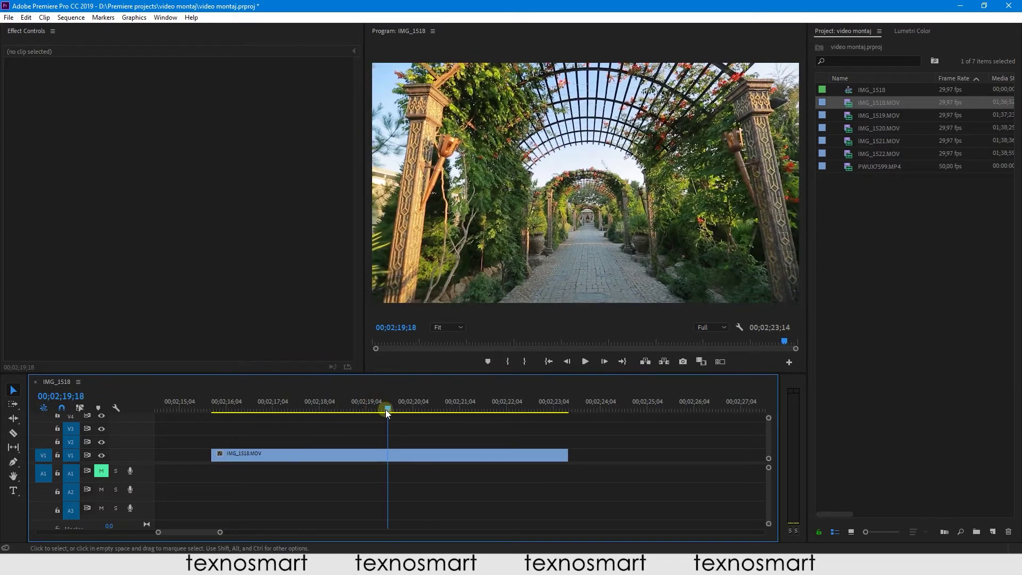
left_click_drag(412, 373, 413, 358)
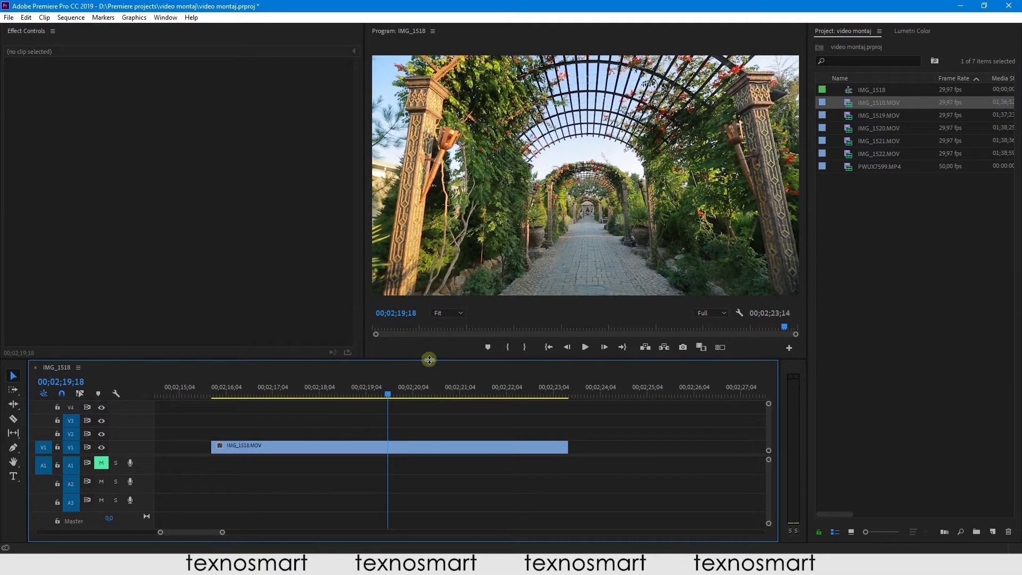
left_click_drag(429, 359, 429, 348)
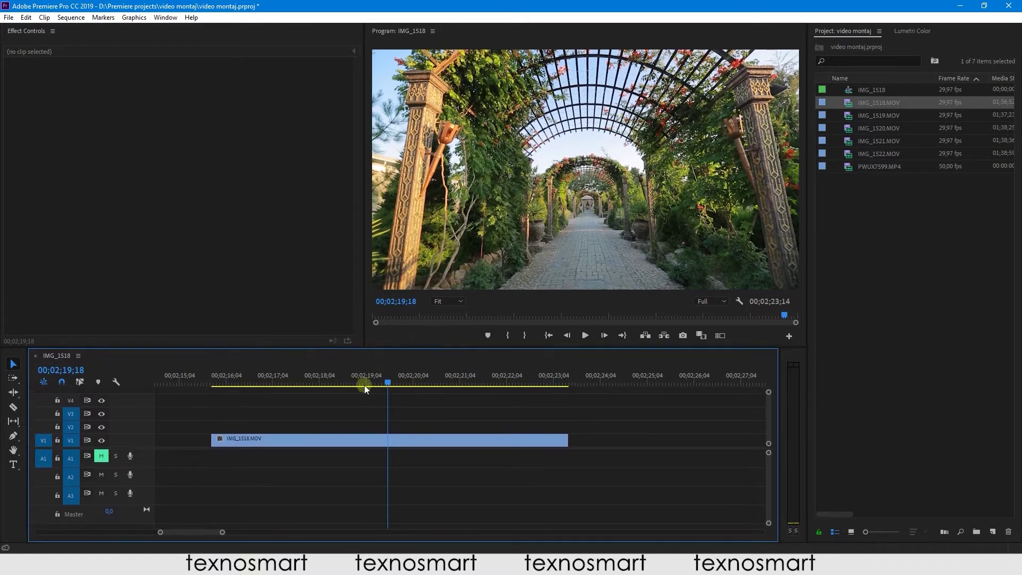
left_click(271, 439)
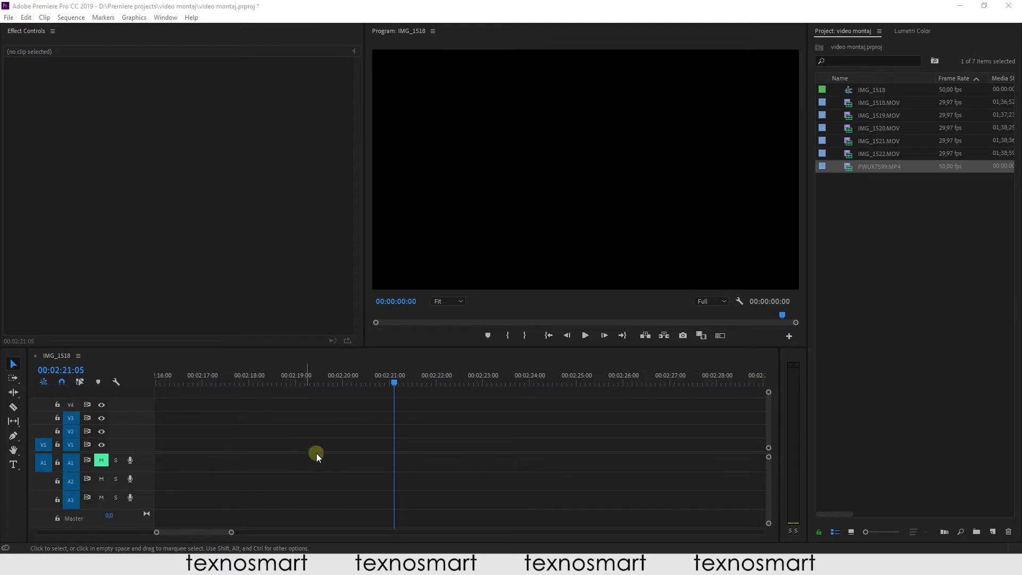
- Place PWUX7599.MP4 on V1, trim its end, and select the speaker clip
left_click_drag(391, 379, 363, 382)
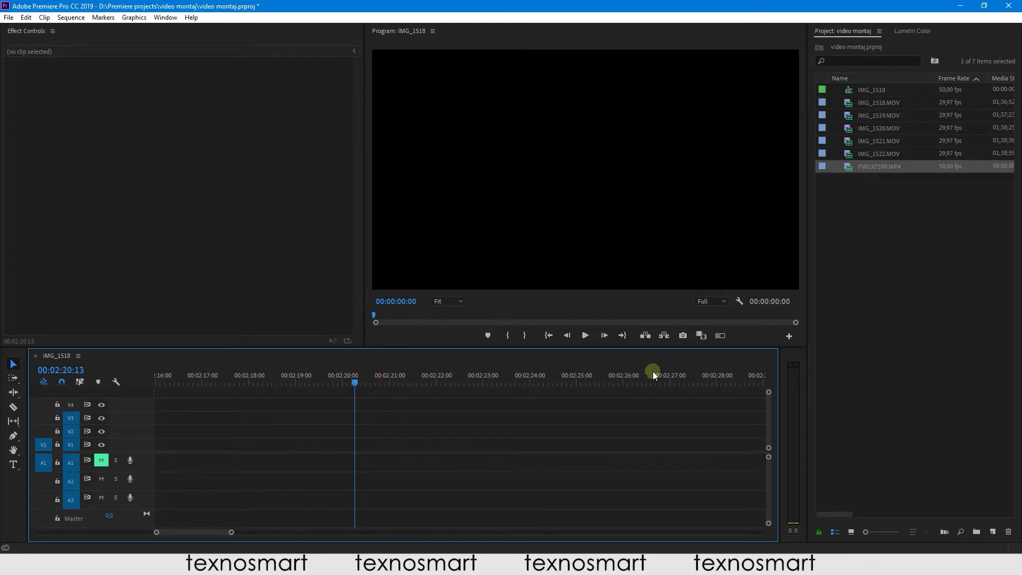
left_click_drag(870, 166, 248, 443)
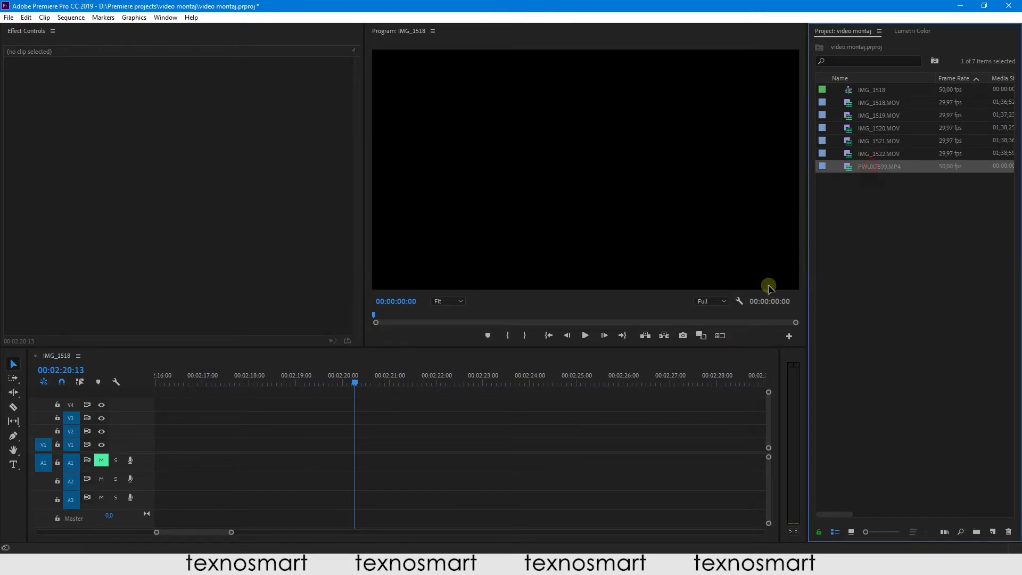
mouse_move(353, 382)
left_mouse_down()
mouse_move(615, 384)
mouse_move(517, 392)
mouse_move(524, 385)
mouse_move(560, 381)
mouse_move(388, 444)
left_mouse_up()
key("w")
left_click(388, 444)
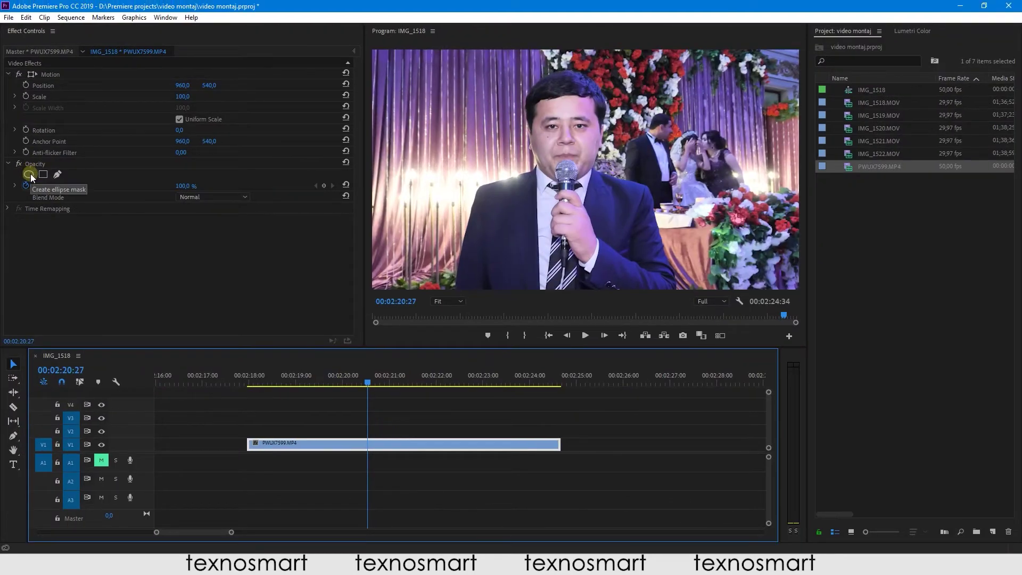
- Add an ellipse mask to the speaker clip and drag its vertices outward
left_click(29, 174)
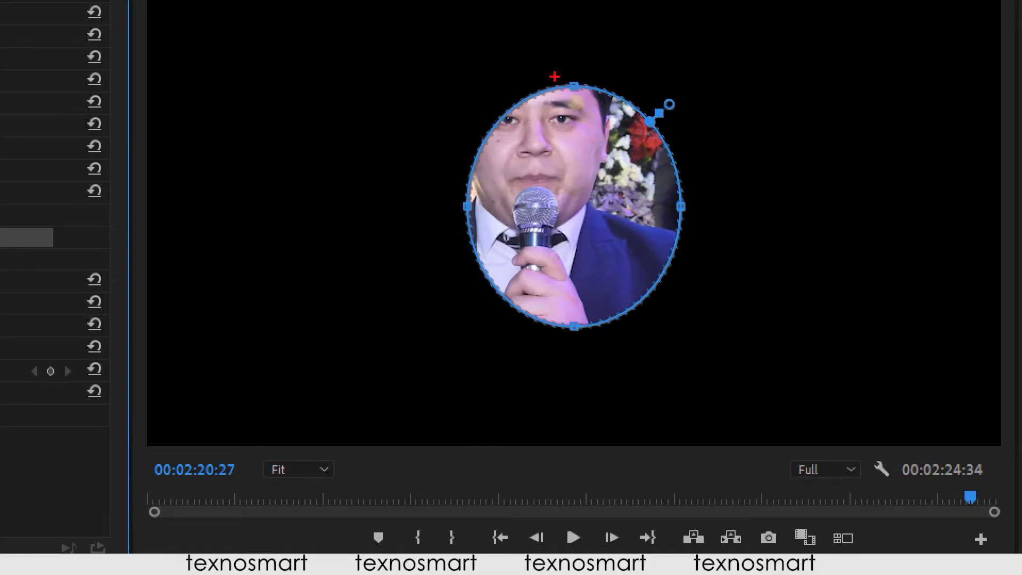
left_click_drag(555, 77, 541, 71)
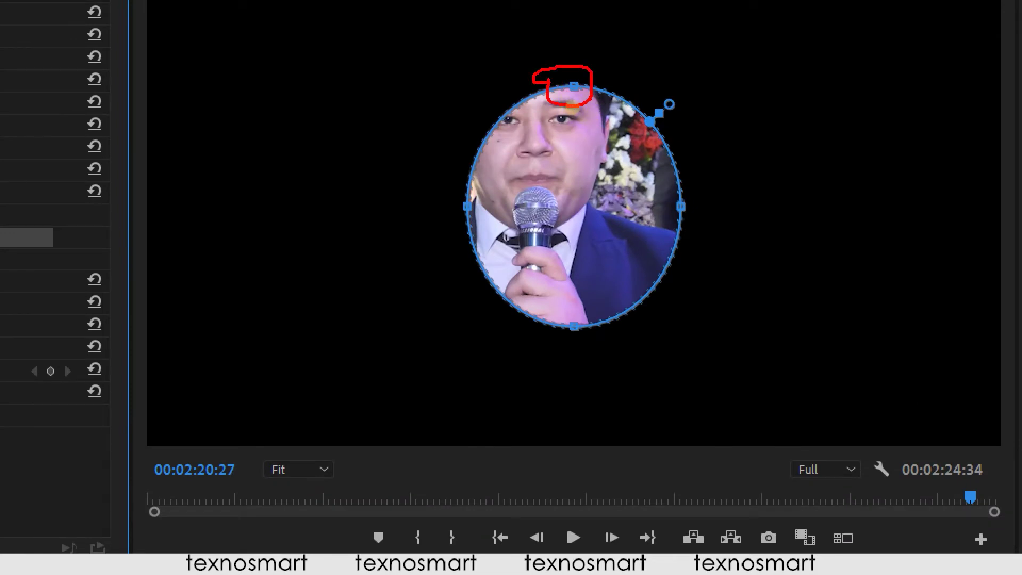
left_click_drag(457, 187, 485, 185)
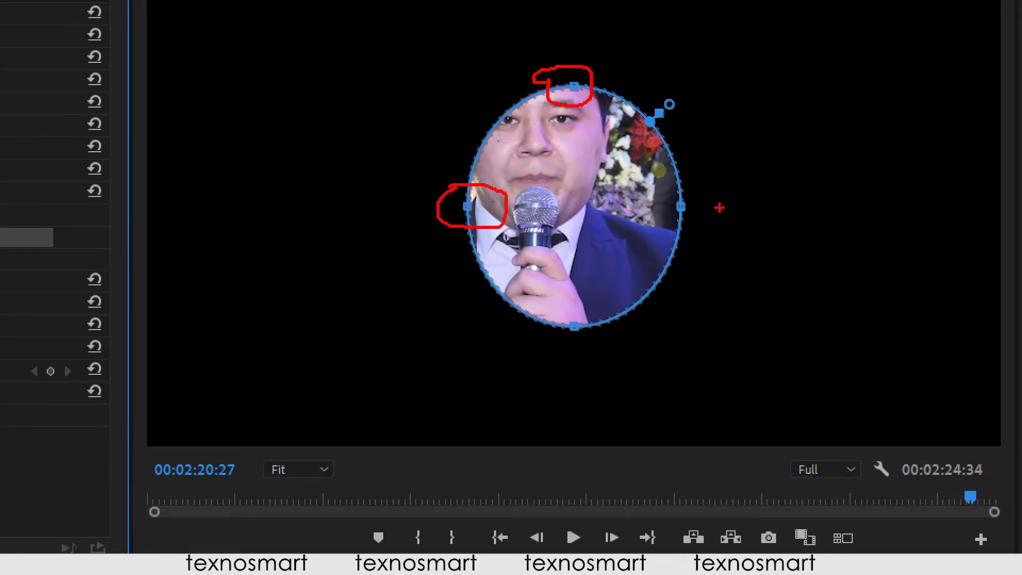
left_click_drag(660, 189, 684, 184)
left_click_drag(680, 218, 685, 181)
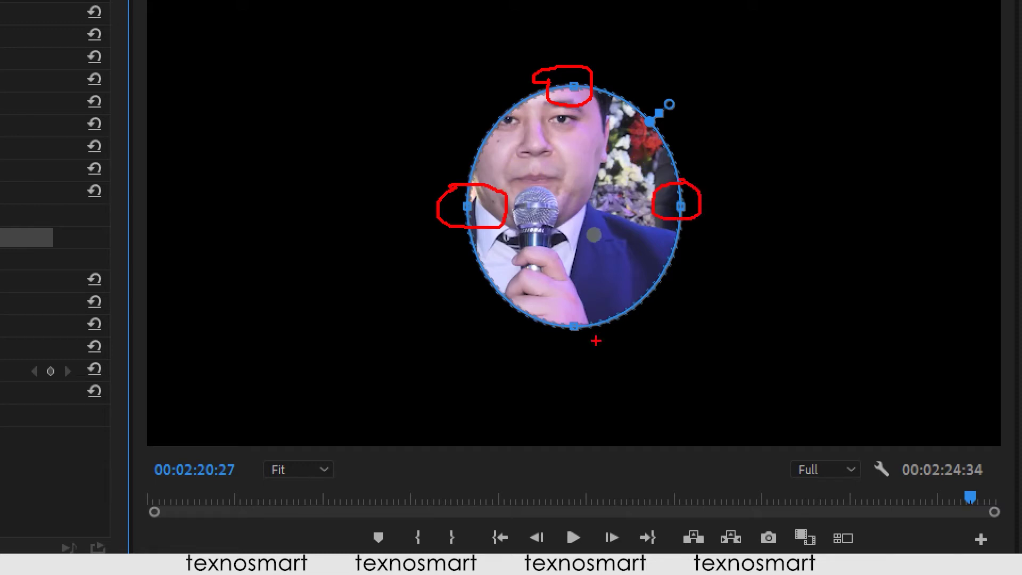
left_click_drag(555, 310, 591, 303)
left_click_drag(574, 341, 592, 303)
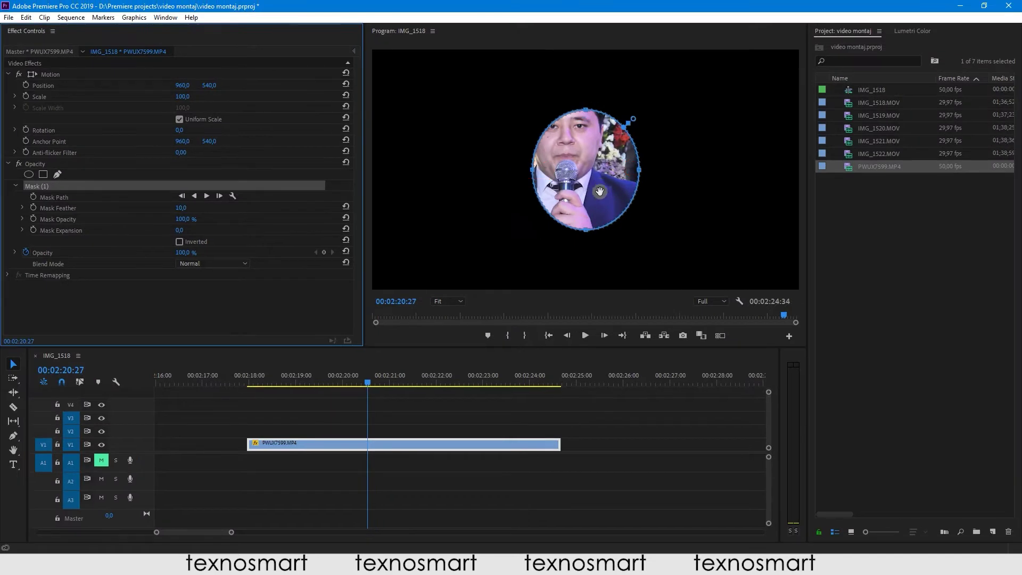
- Reshape the ellipse into a larger circle around the speaker's head and shoulders
left_click_drag(588, 230, 586, 205)
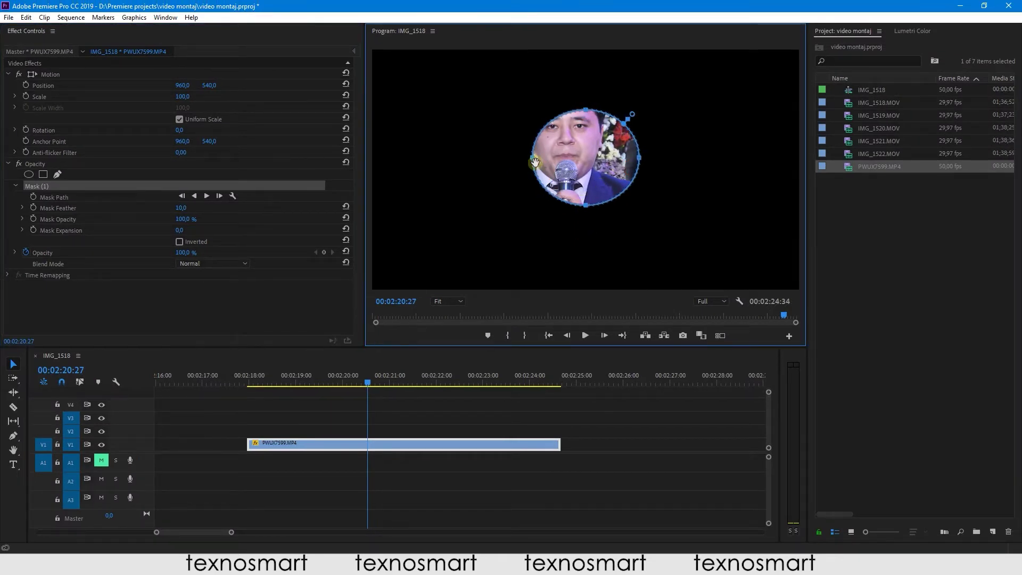
left_click_drag(533, 159, 500, 158)
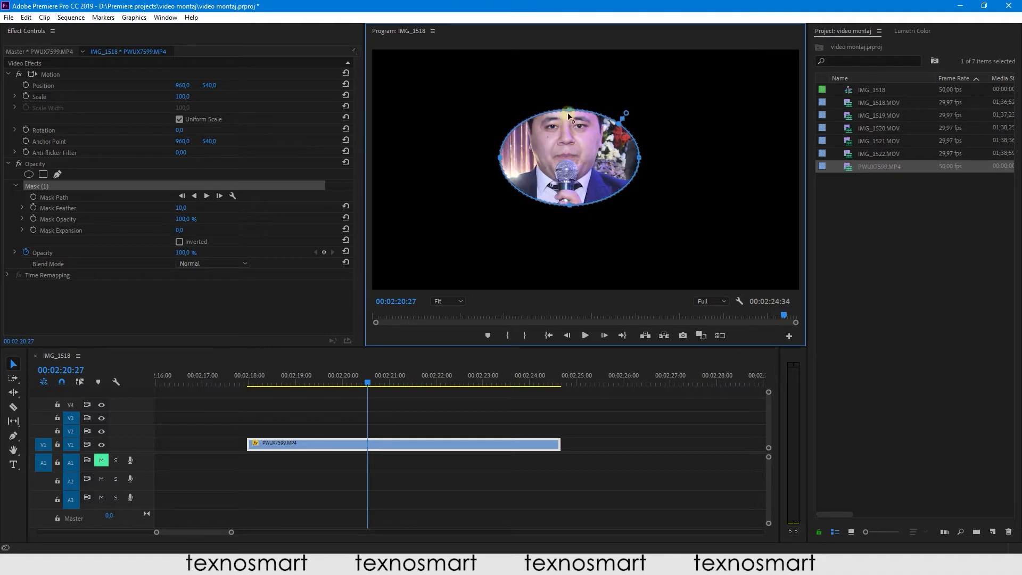
left_click_drag(567, 111, 567, 65)
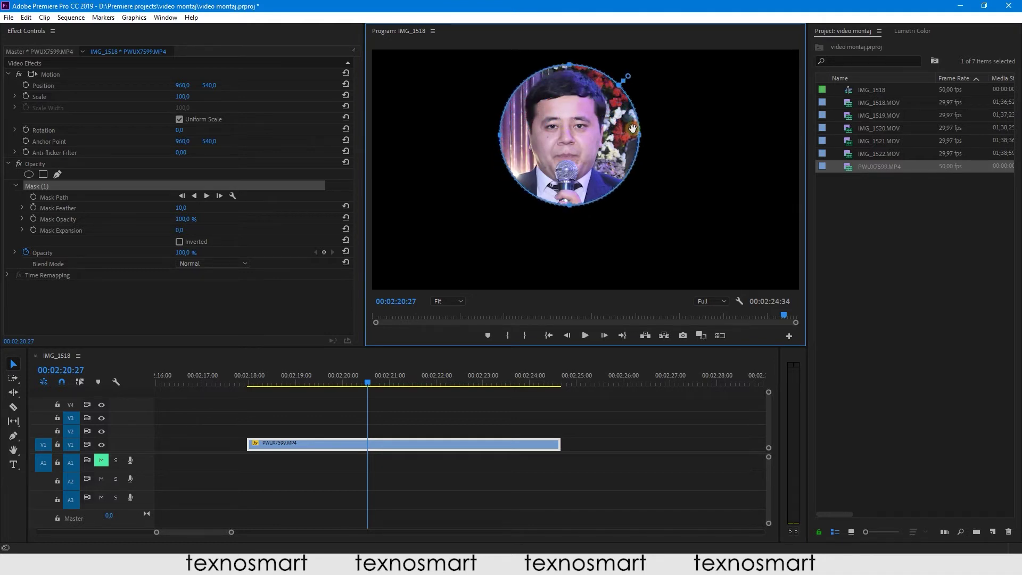
left_click_drag(640, 134, 639, 127)
left_click_drag(503, 135, 496, 133)
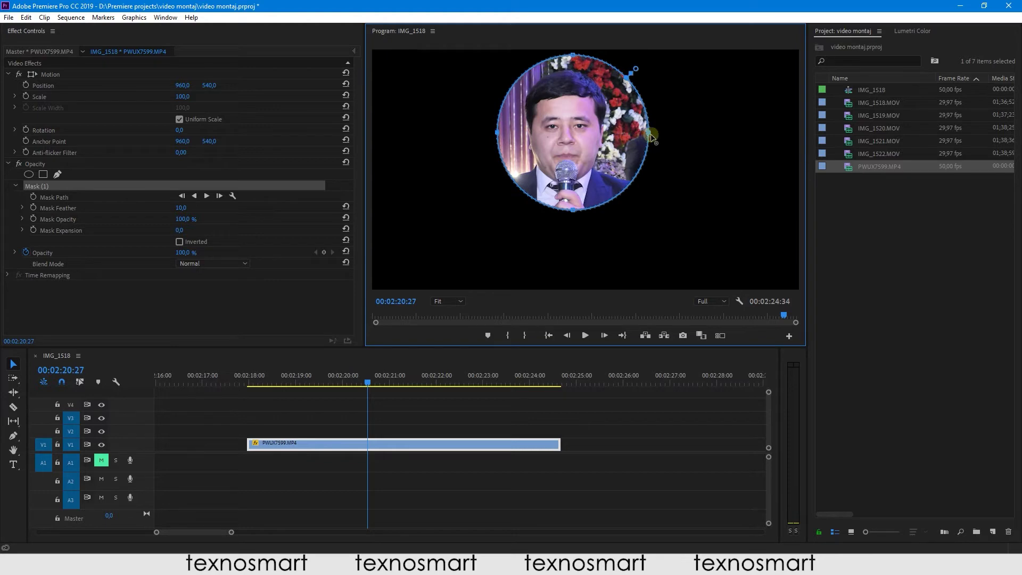
- Nudge the circular mask slightly left and down and raise Mask Feather to 364
left_click_drag(647, 132, 644, 134)
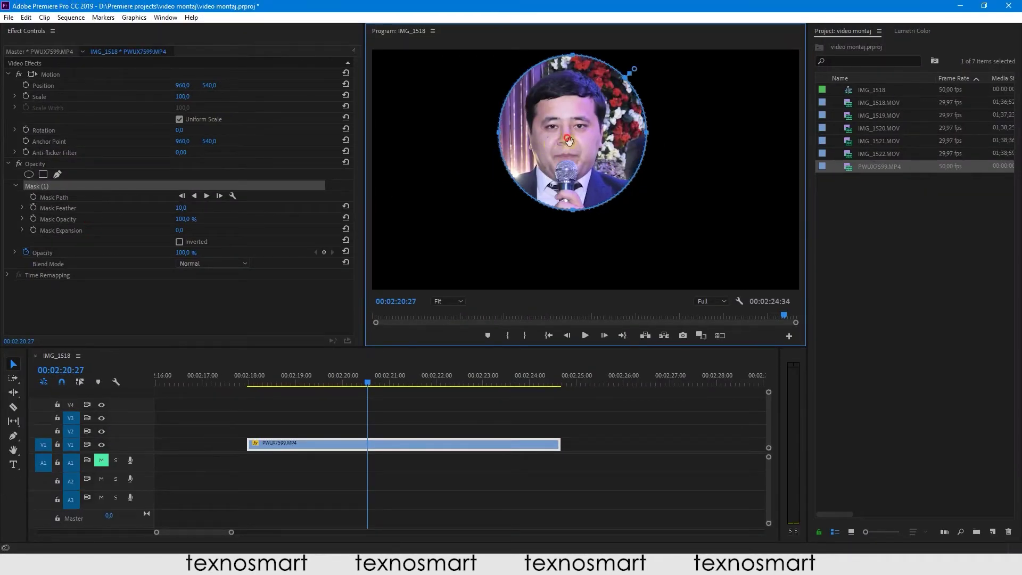
left_click_drag(568, 140, 563, 140)
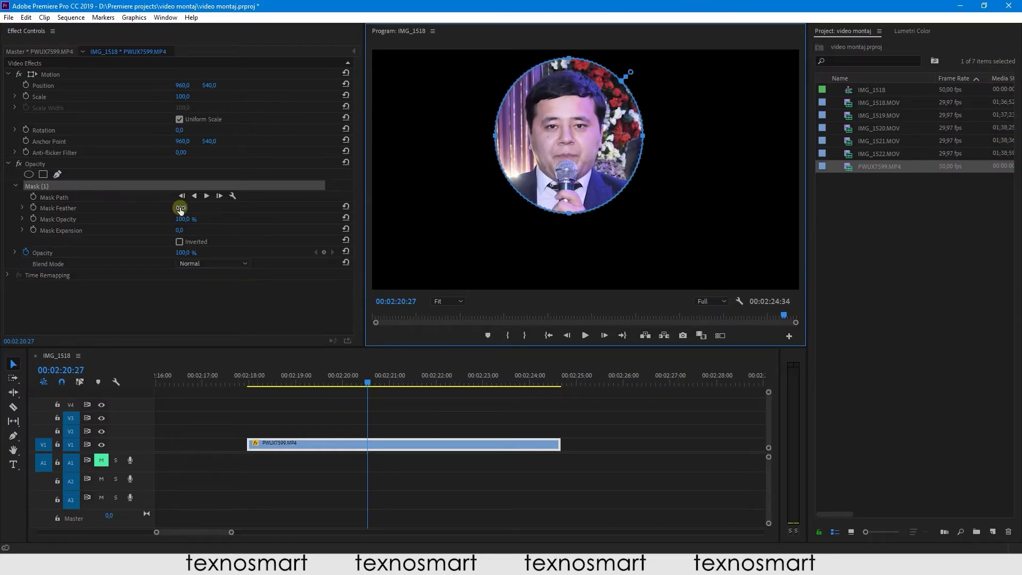
mouse_move(180, 206)
left_mouse_down()
mouse_move(390, 206)
mouse_move(297, 207)
mouse_move(368, 206)
left_mouse_up()
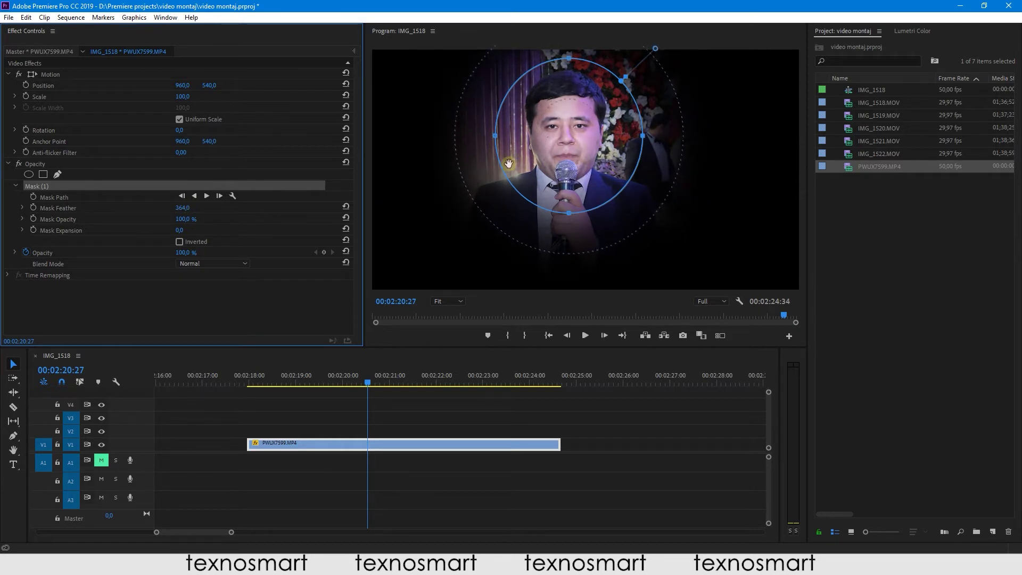
left_click_drag(564, 138, 563, 146)
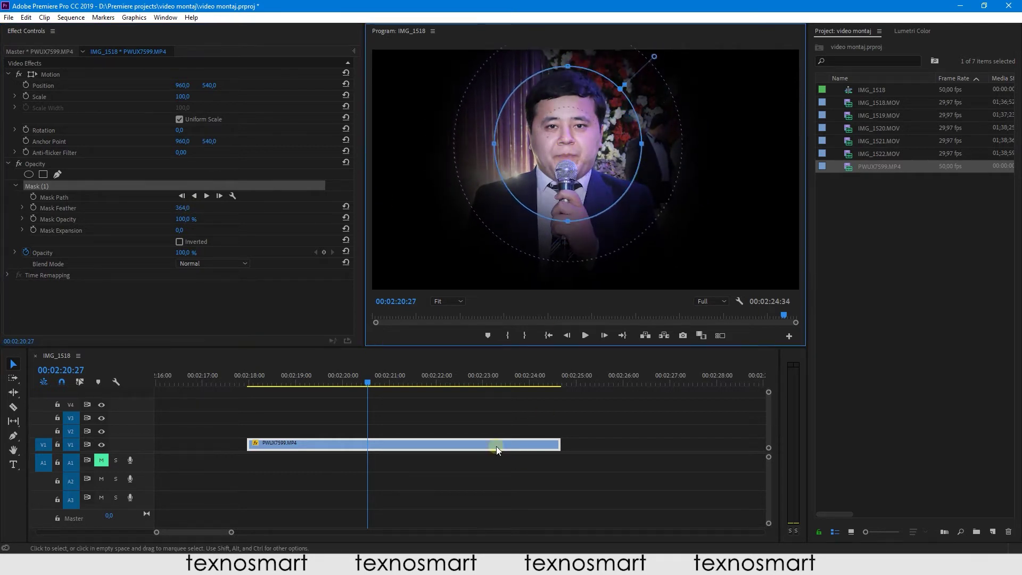
left_click(439, 411)
key("space")
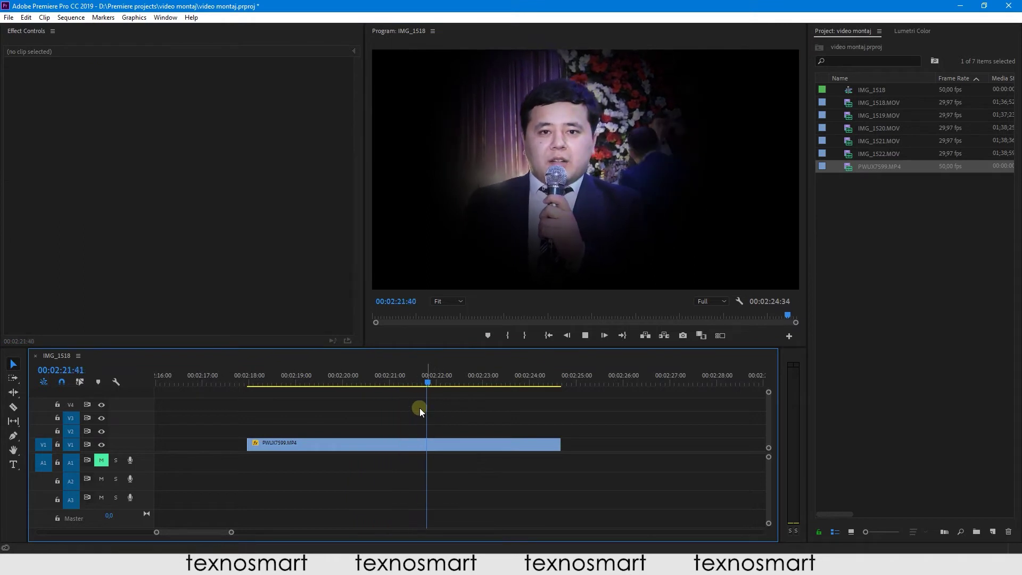
left_click(379, 379)
left_click(384, 445)
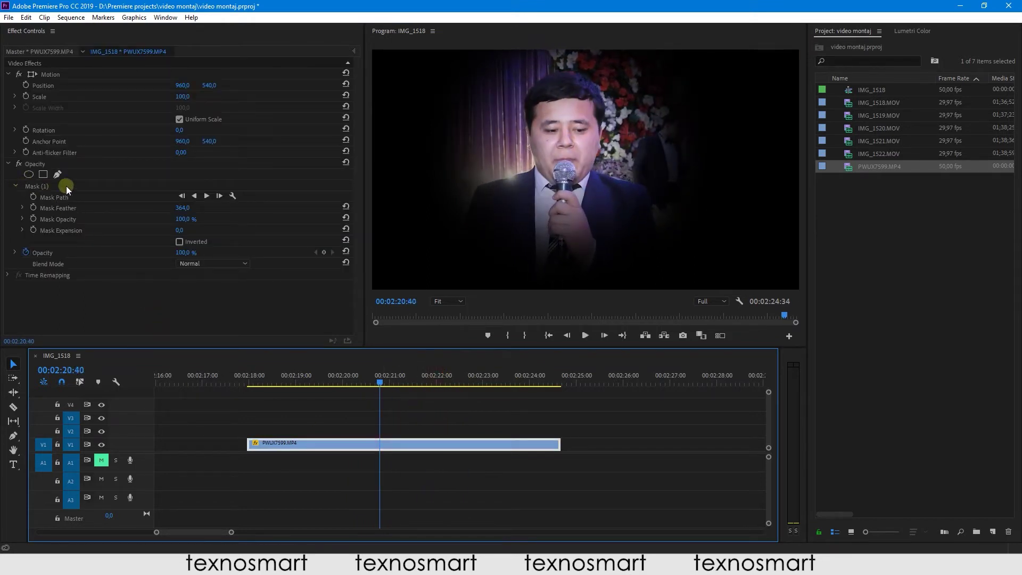
left_click(19, 165)
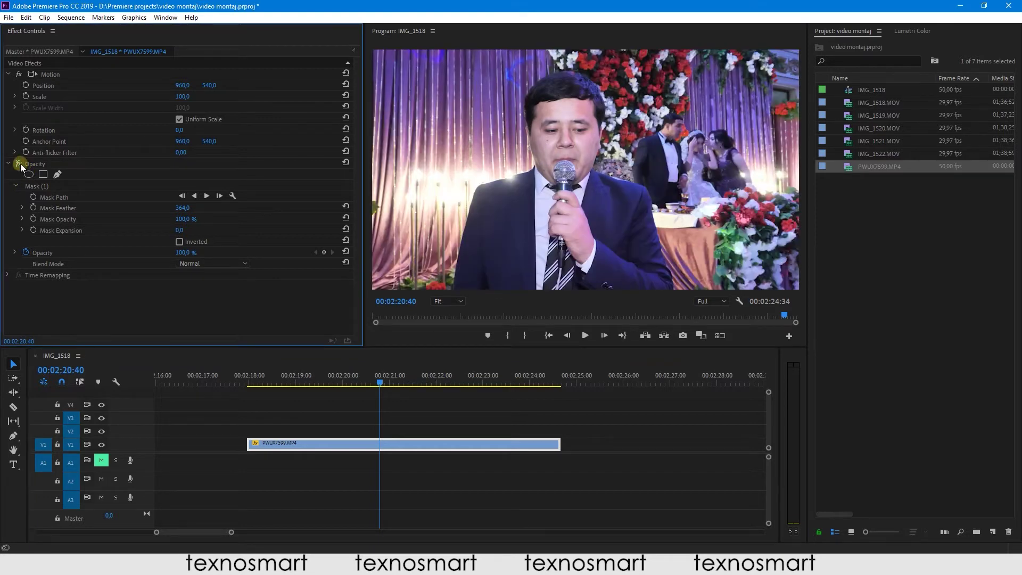
left_click(19, 164)
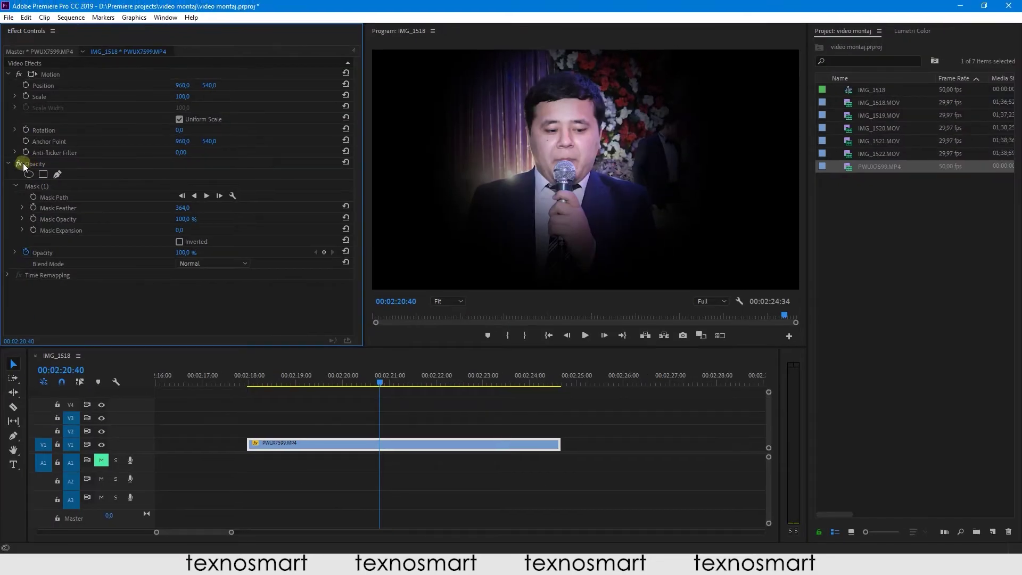
left_click(19, 163)
left_click(19, 164)
left_click(20, 164)
left_click(20, 164)
left_click(29, 180)
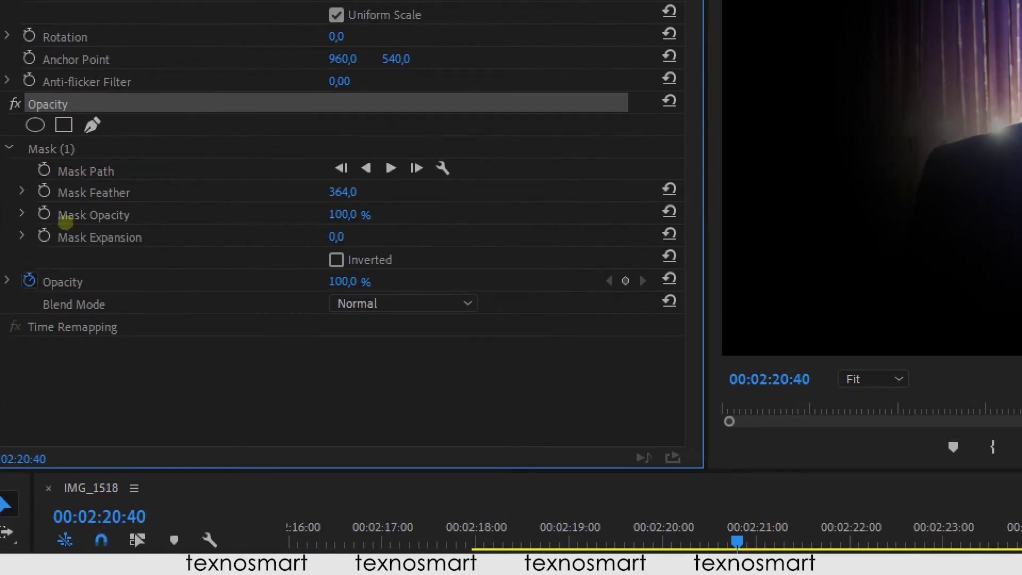
- Test Mask Opacity, set Mask Feather 64 and Mask Expansion 39, and reposition the circle
left_click_drag(160, 215, 258, 214)
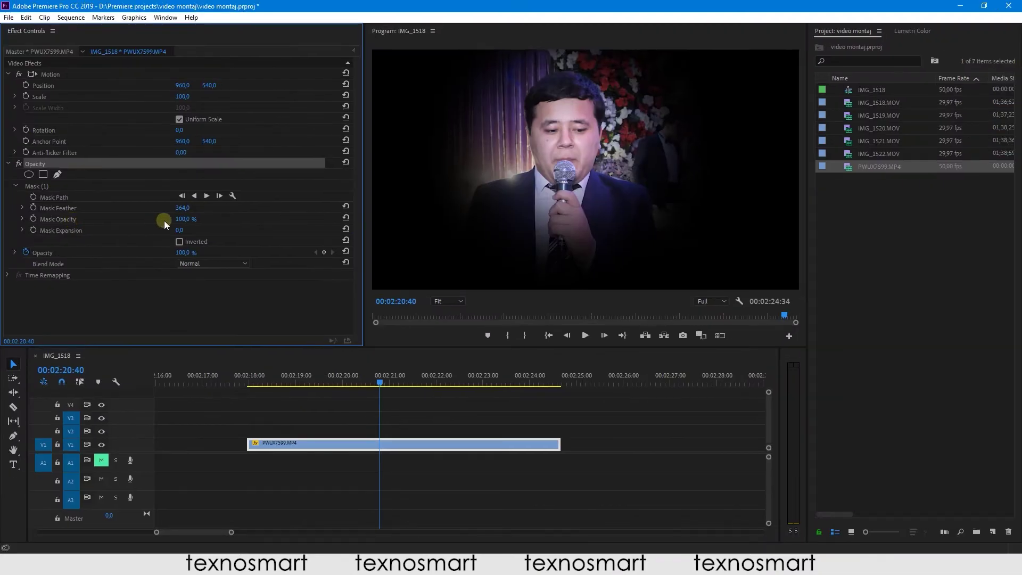
left_click(158, 218)
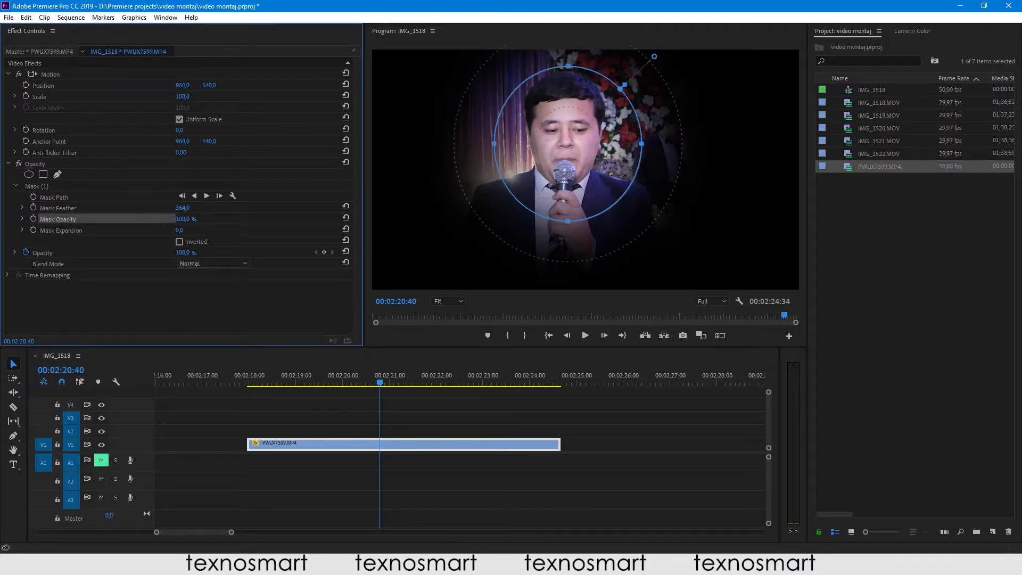
mouse_move(184, 219)
left_mouse_down()
mouse_move(159, 219)
mouse_move(223, 219)
left_mouse_up()
mouse_move(177, 233)
left_mouse_down()
mouse_move(223, 230)
mouse_move(181, 230)
mouse_move(140, 208)
mouse_move(200, 230)
left_mouse_up()
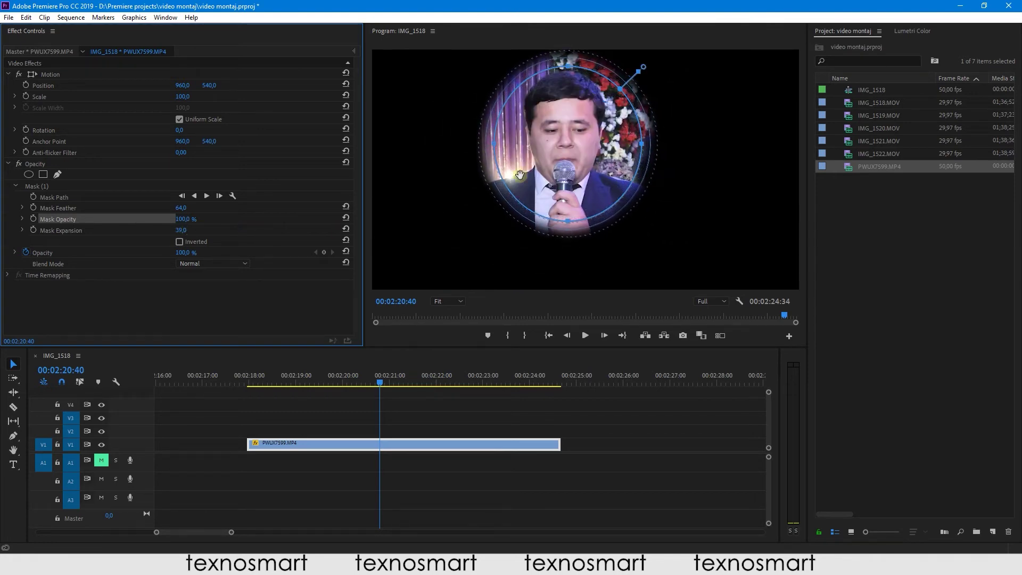
mouse_move(562, 144)
left_mouse_down()
mouse_move(557, 158)
mouse_move(568, 152)
left_mouse_up()
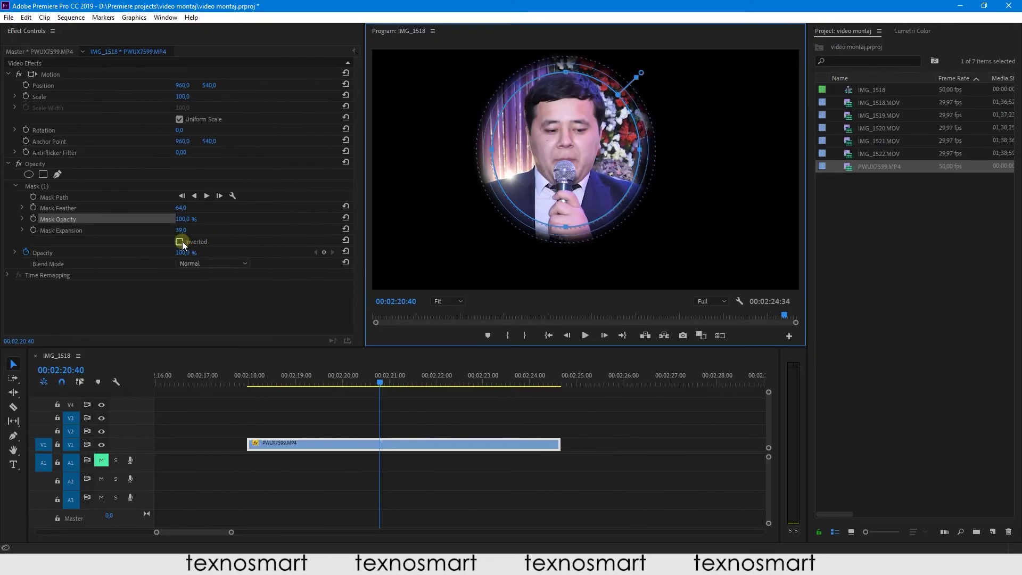
left_click(179, 241)
left_click(181, 241)
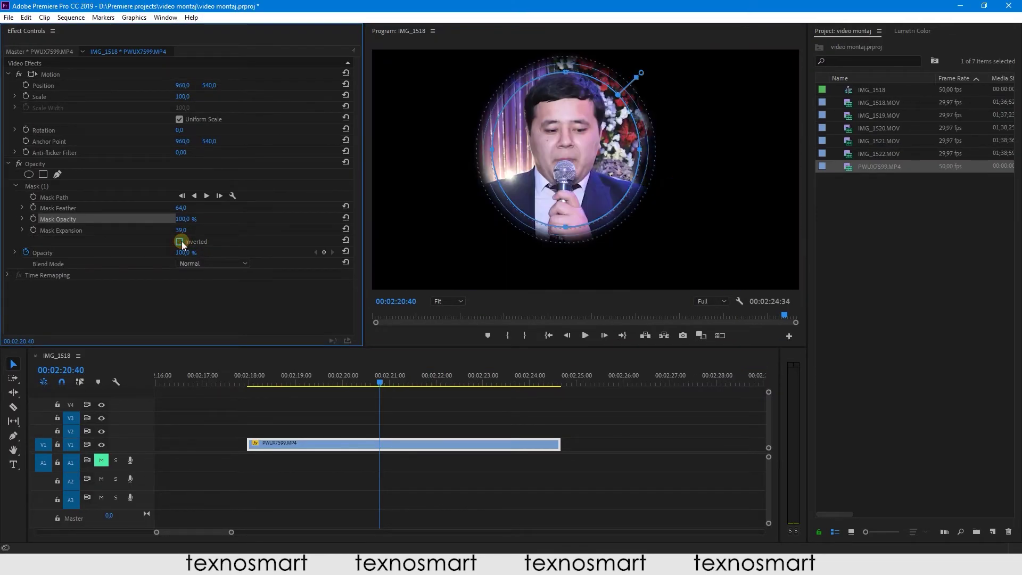
left_click(181, 241)
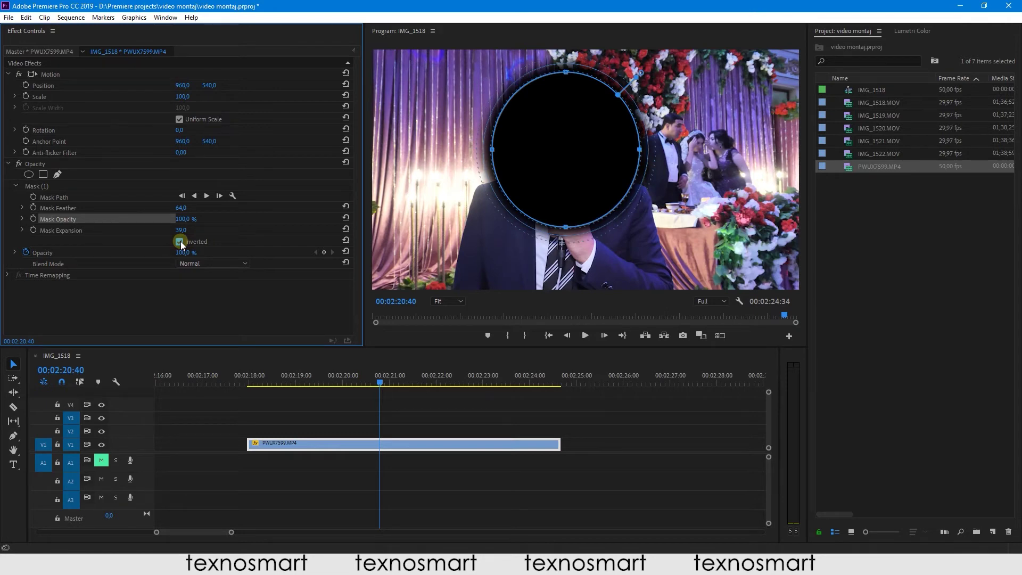
left_click(181, 241)
left_click(181, 241)
left_click(179, 241)
left_click(178, 241)
left_click(178, 242)
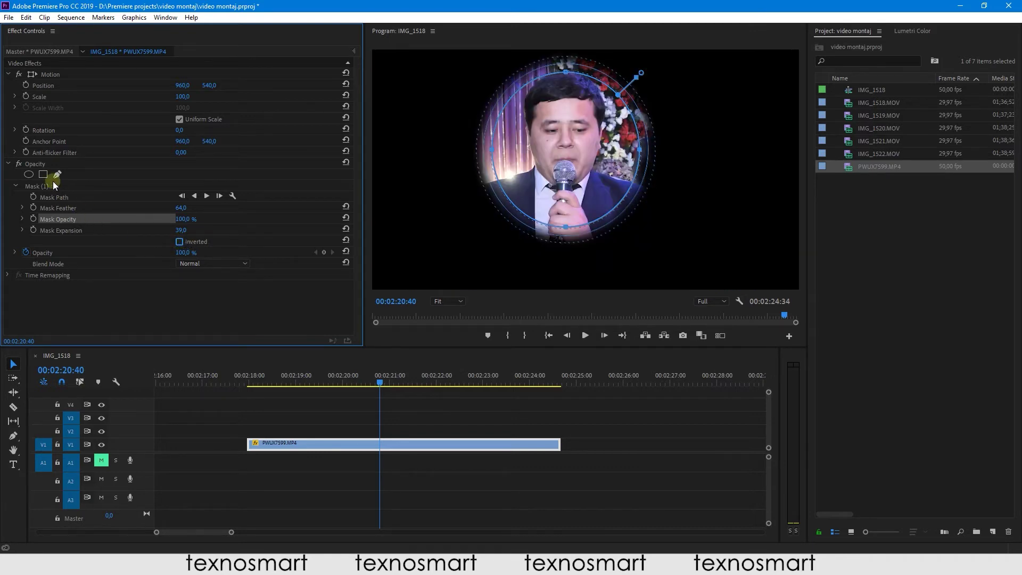
left_click(37, 186)
- Test-delete the circular mask and the speaker clip, undoing both with Ctrl+Z
key("Delete")
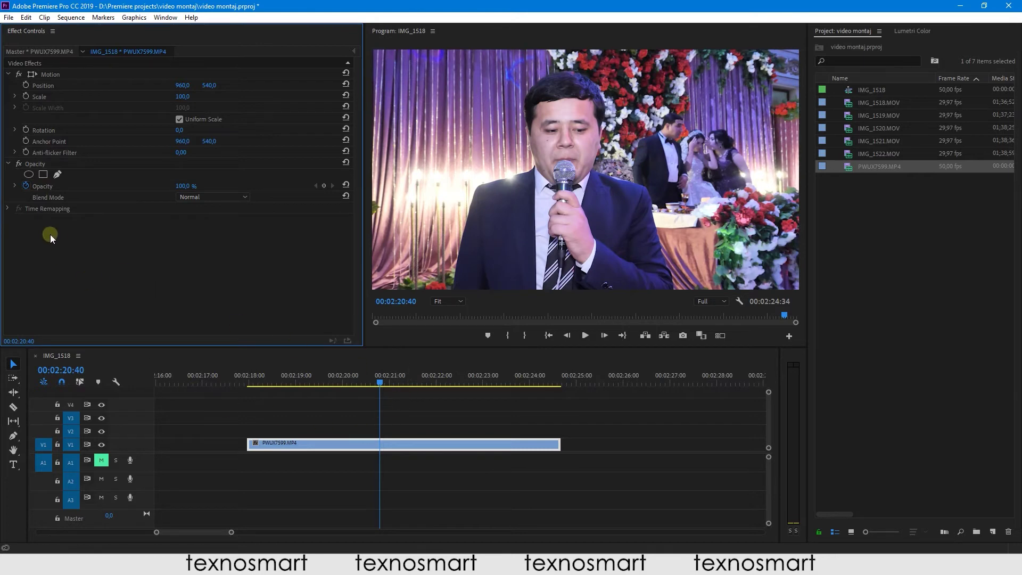
key("ctrl+z")
left_click(50, 208)
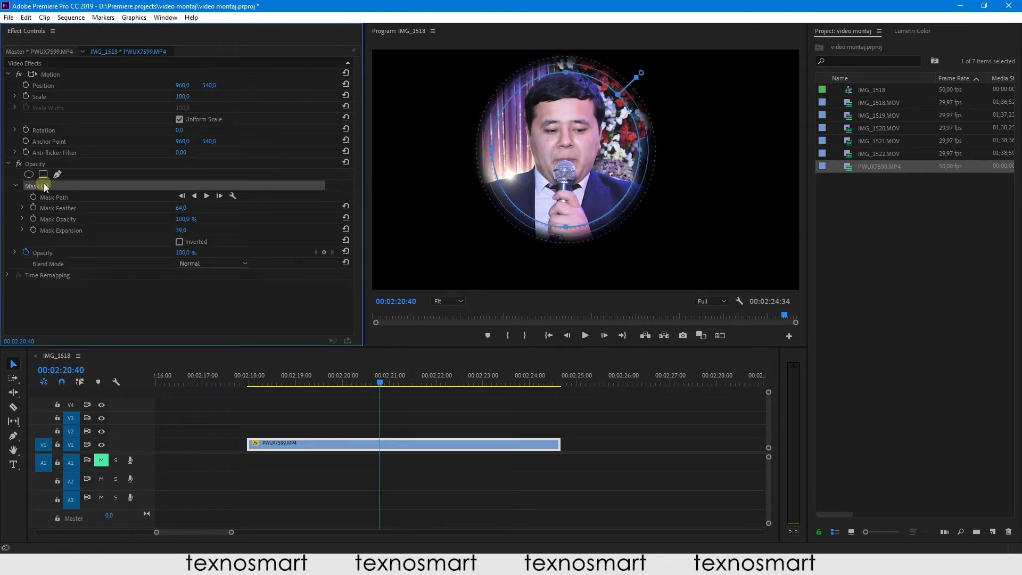
left_click(324, 433)
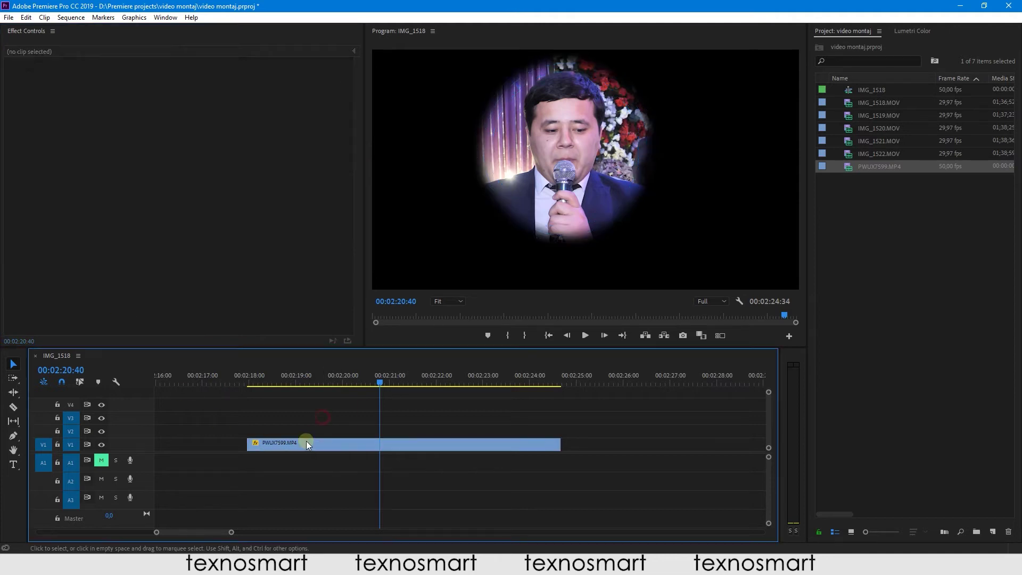
left_click(306, 440)
key("Delete")
key("ctrl+z")
left_click(313, 445)
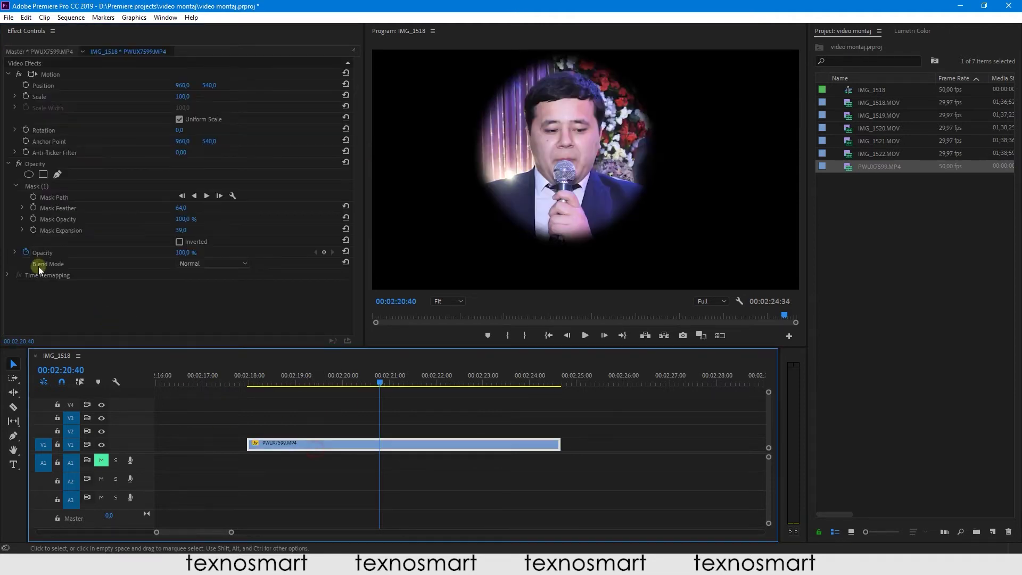
- Remove Mask (1) from the speaker clip, move the playhead, and deselect the clip
left_click(38, 187)
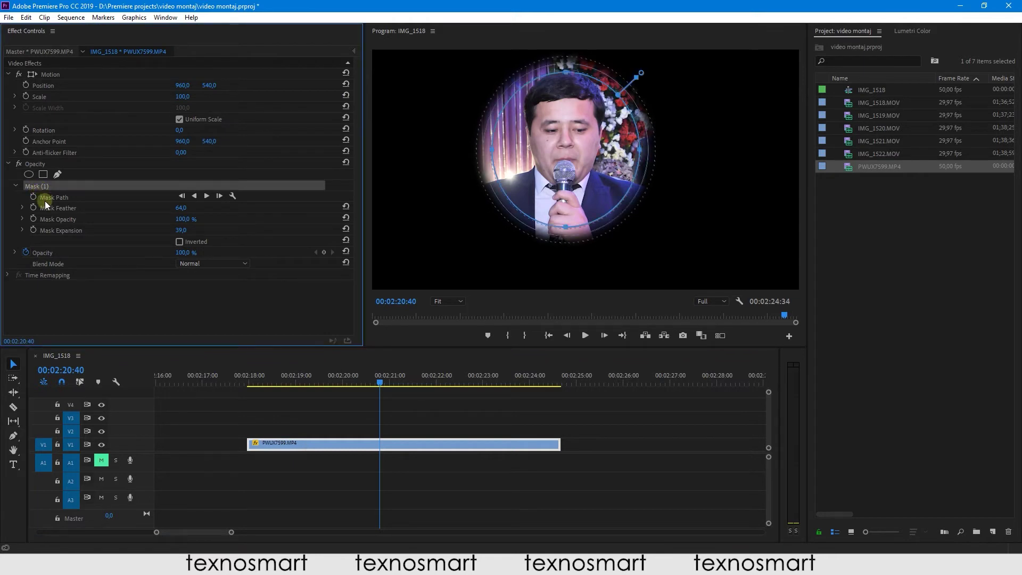
key("Delete")
left_click(314, 378)
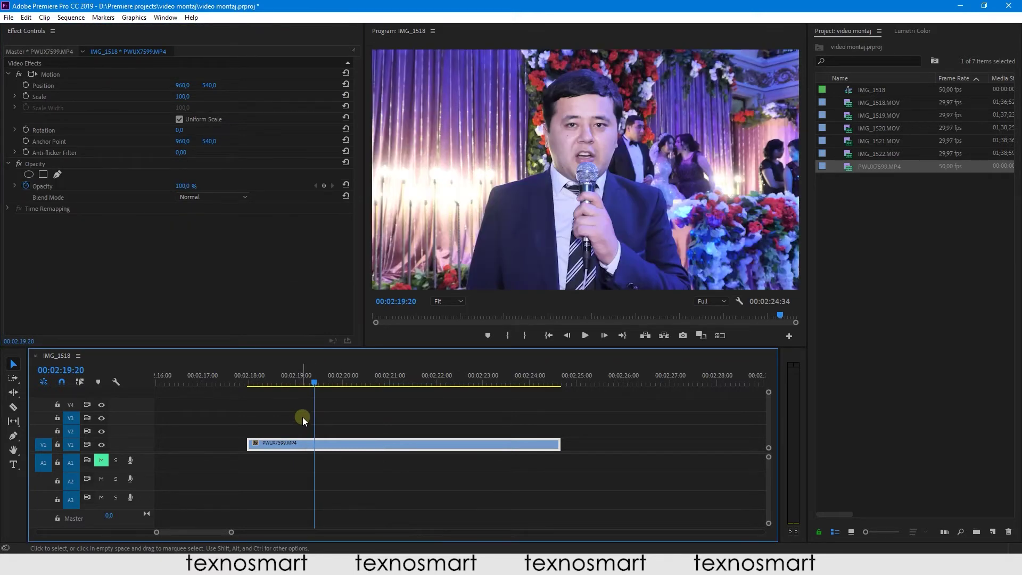
left_click_drag(318, 385, 318, 384)
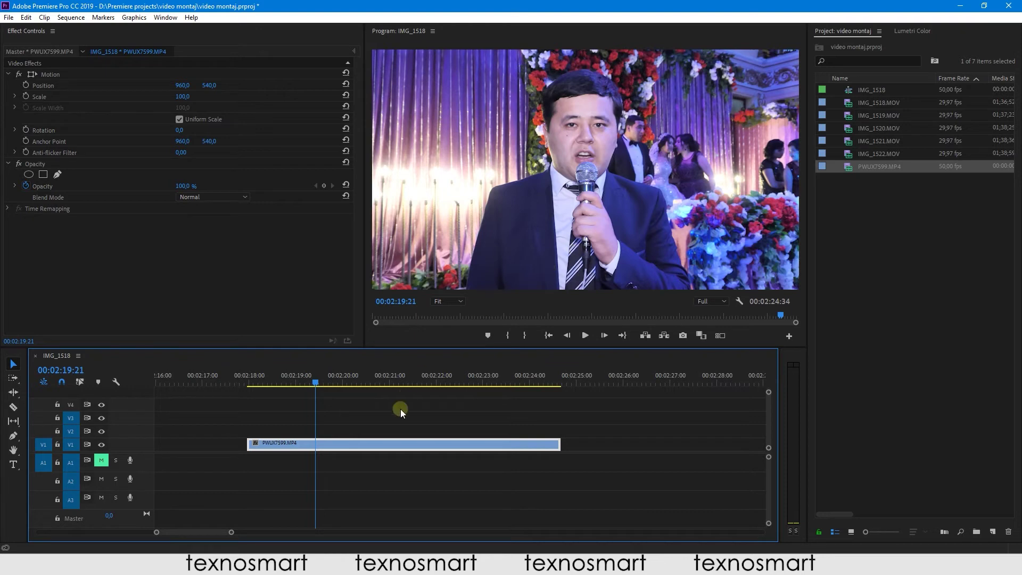
left_click(354, 424)
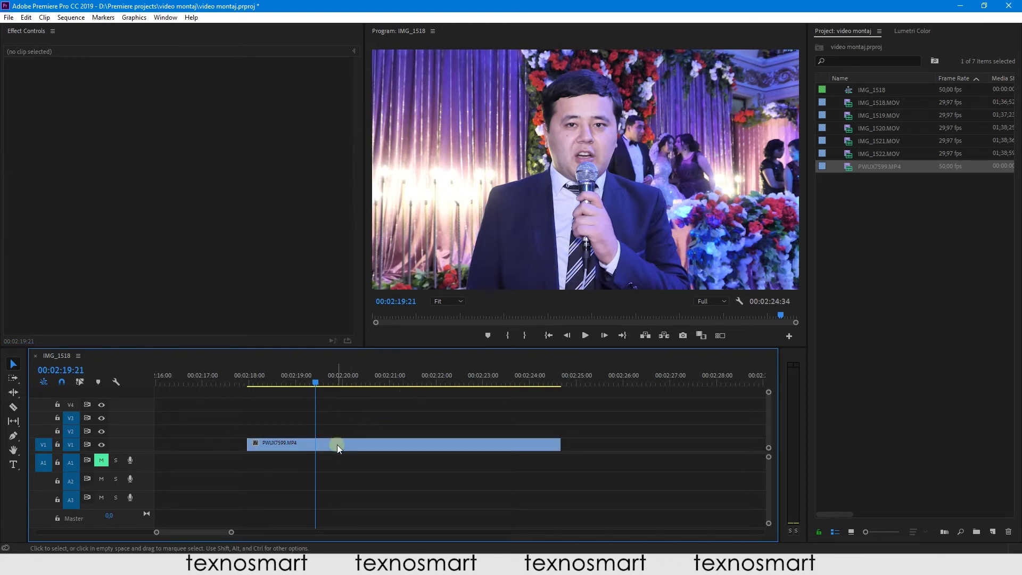
- Alt-drag PWUX7599.MP4 from V1 to V2 to stack a duplicate above the original
left_click_drag(337, 443, 336, 432)
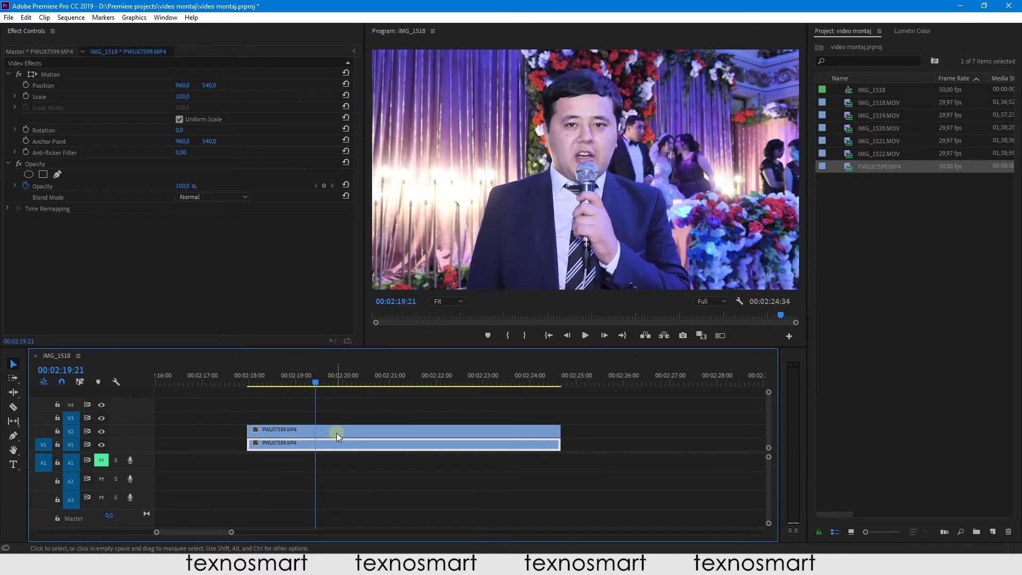
left_click(335, 414)
left_click(345, 431)
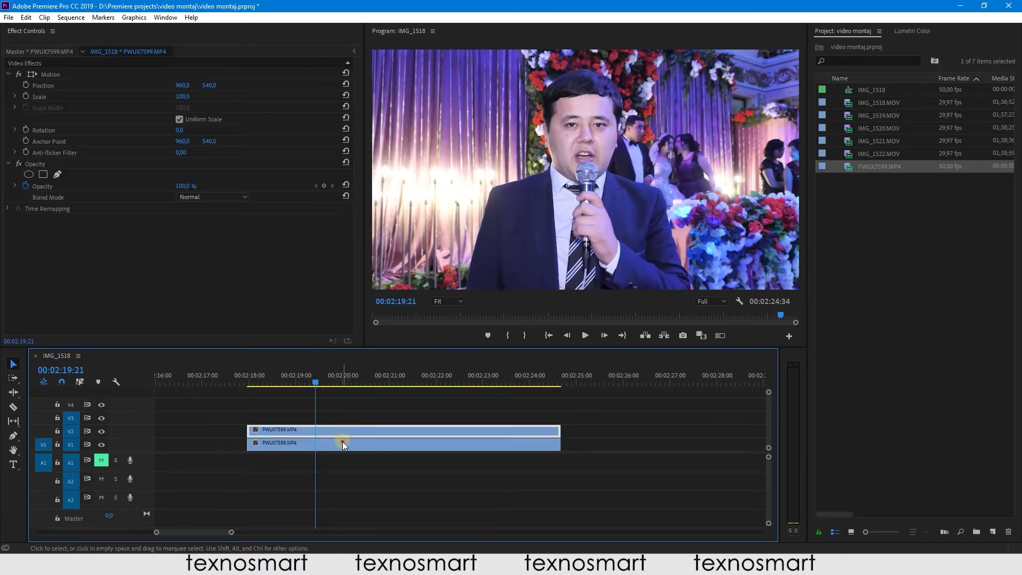
left_click(329, 449)
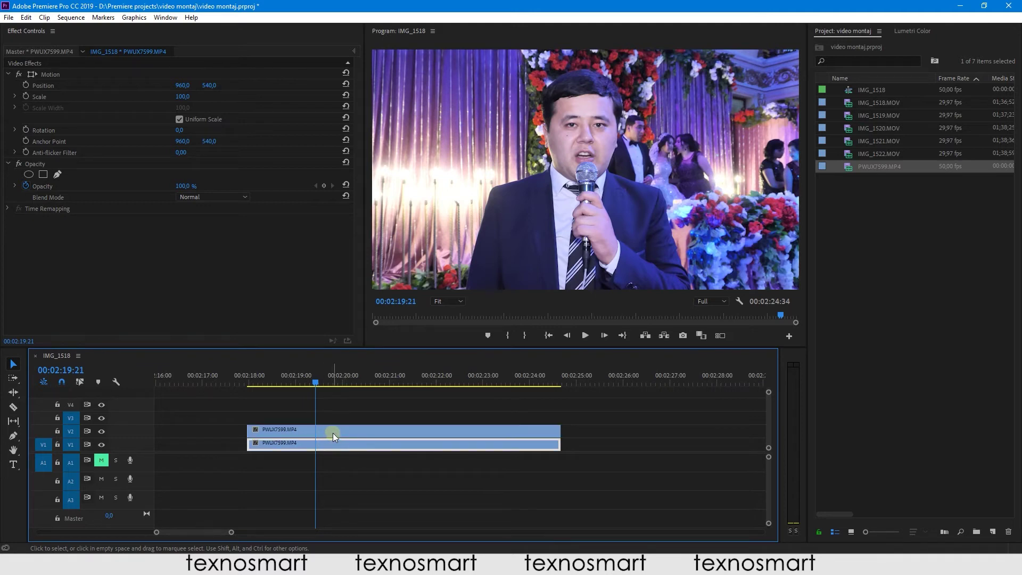
left_click(333, 433)
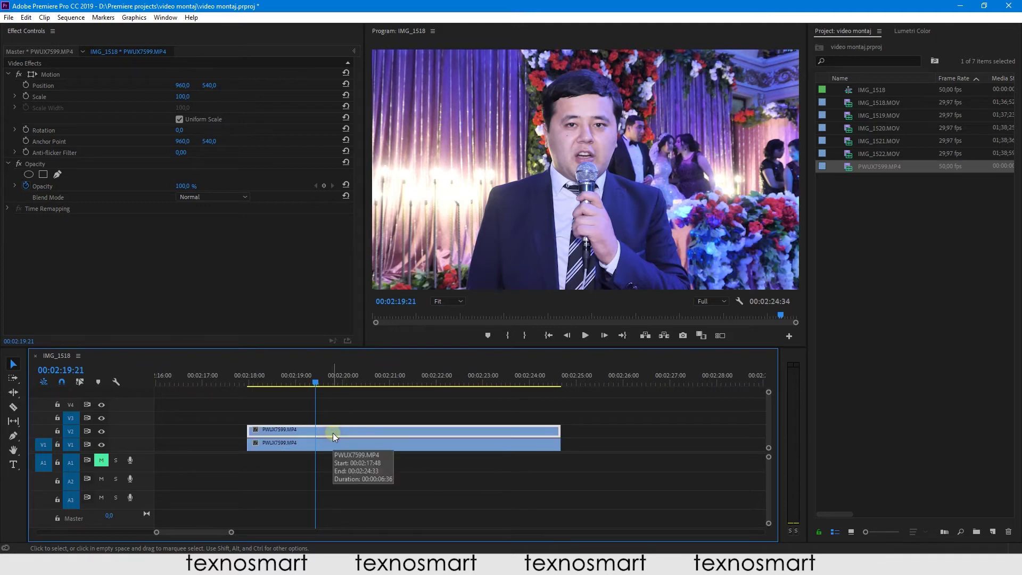
left_click(331, 429)
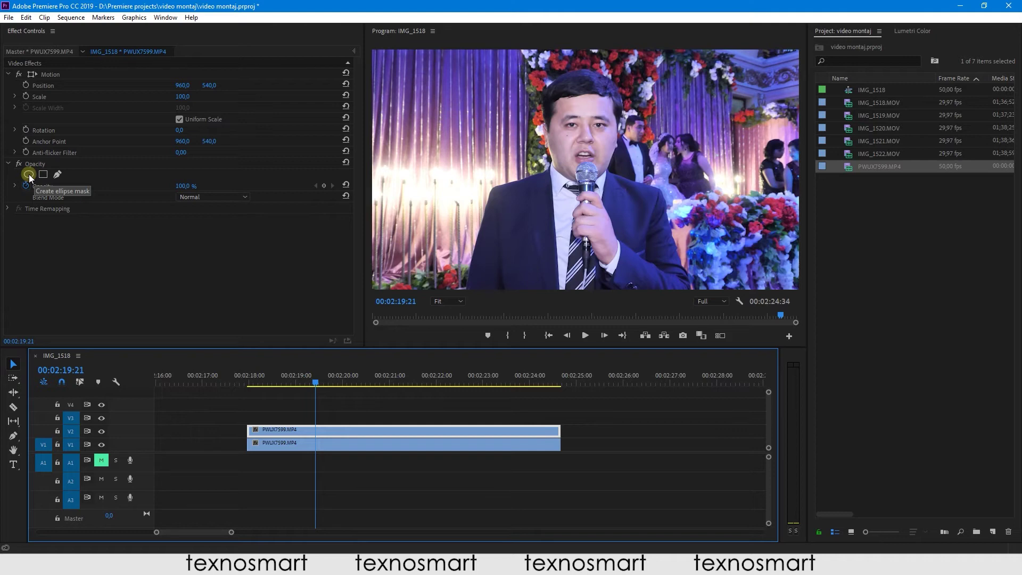
- Add an ellipse mask to the V2 copy and widen it left and right
left_click(29, 175)
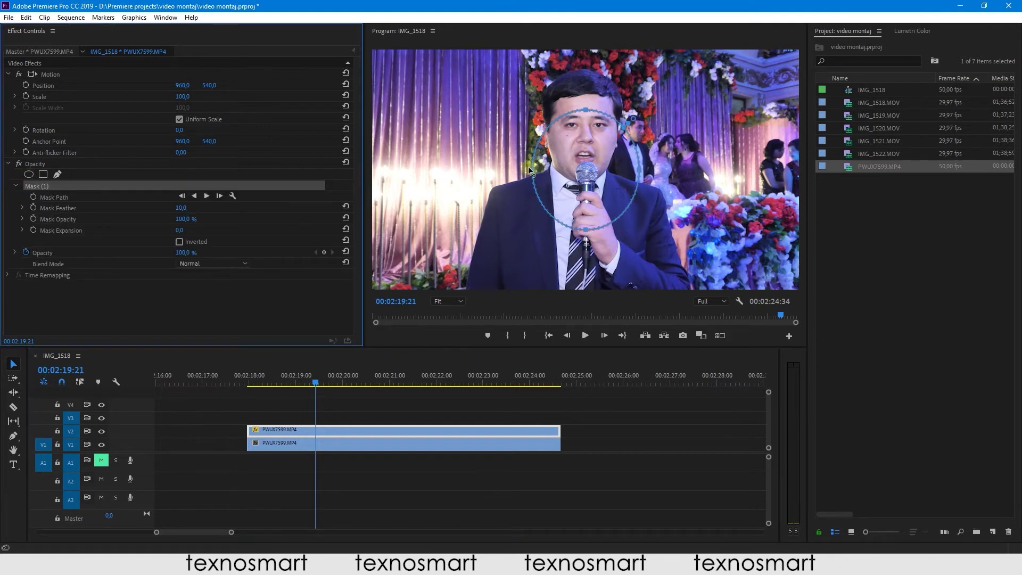
left_click_drag(531, 168, 467, 166)
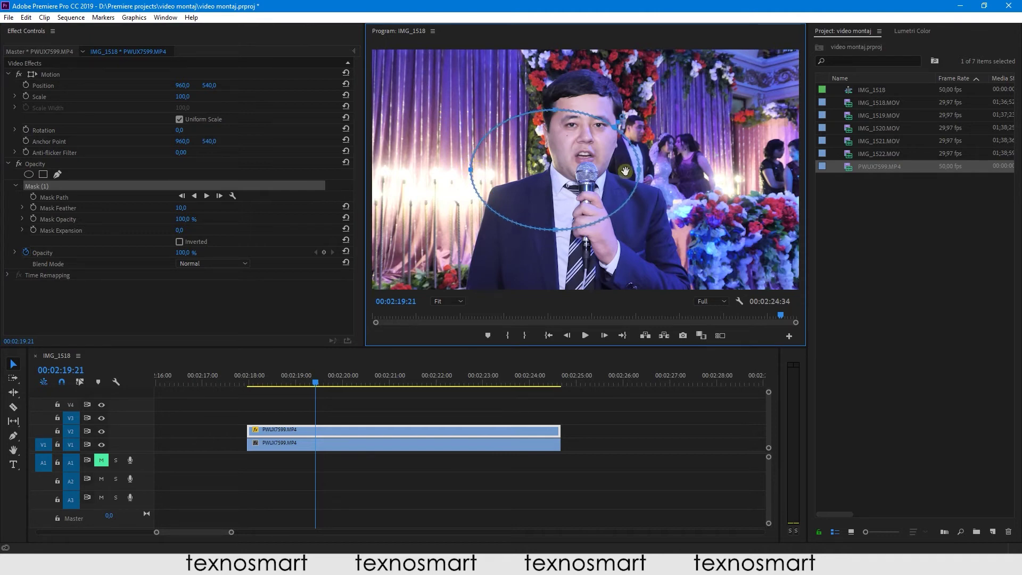
left_click_drag(638, 169, 686, 170)
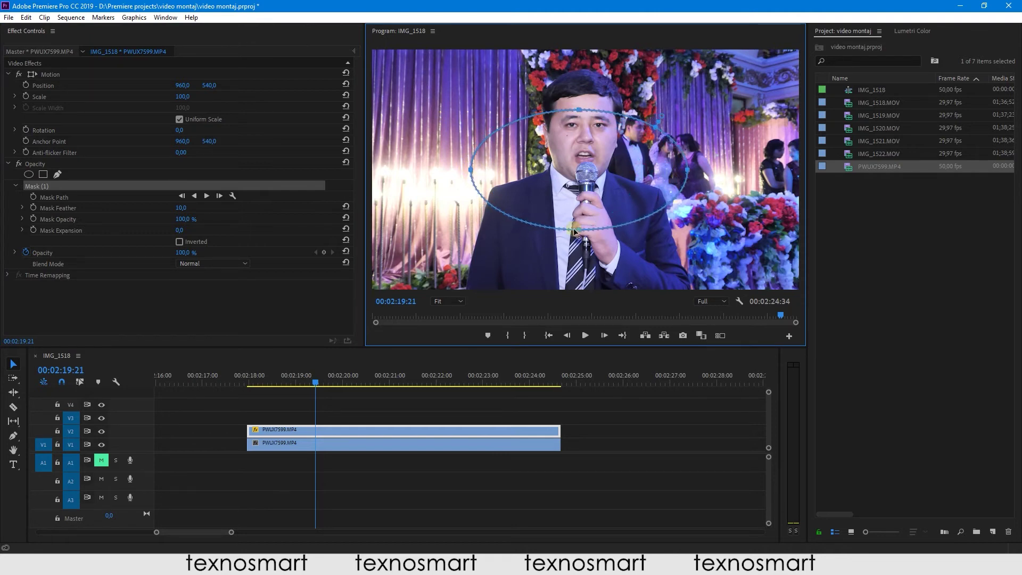
left_click(325, 431)
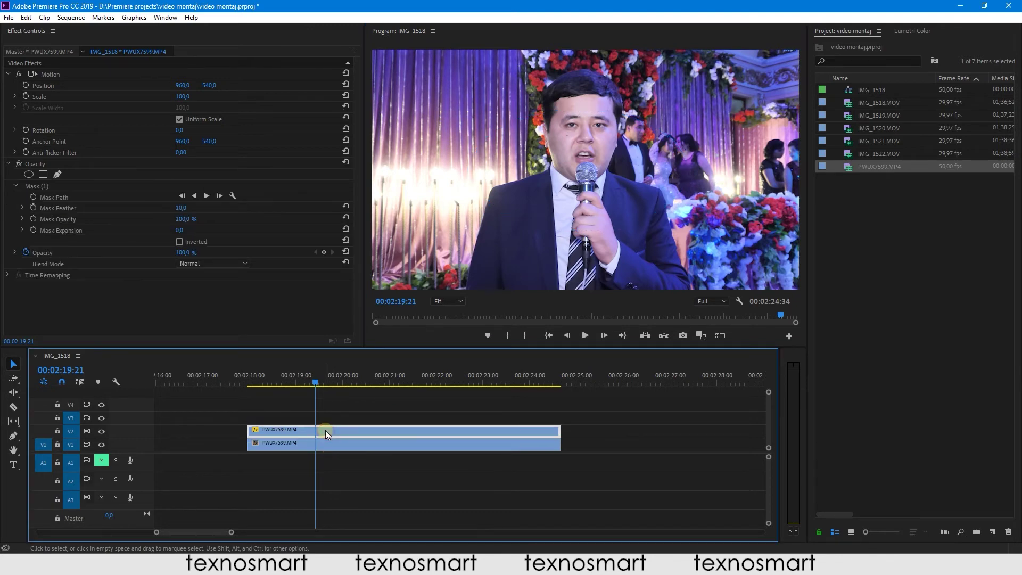
left_click(328, 442)
left_click(329, 429)
left_click(390, 429)
left_click(43, 186)
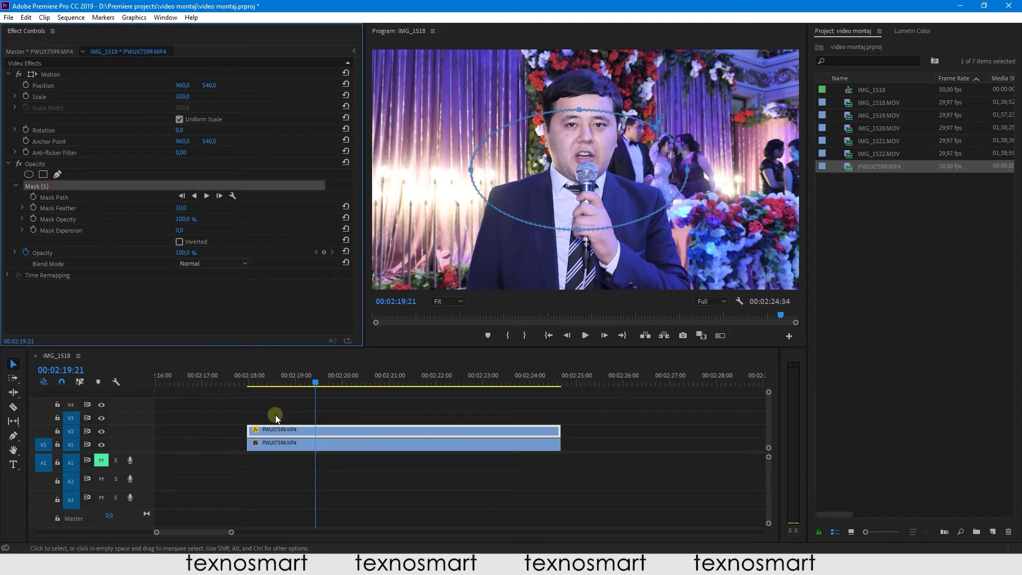
- Disable the V1 clip with Shift+E so only the masked oval speaker shows
left_click(320, 443)
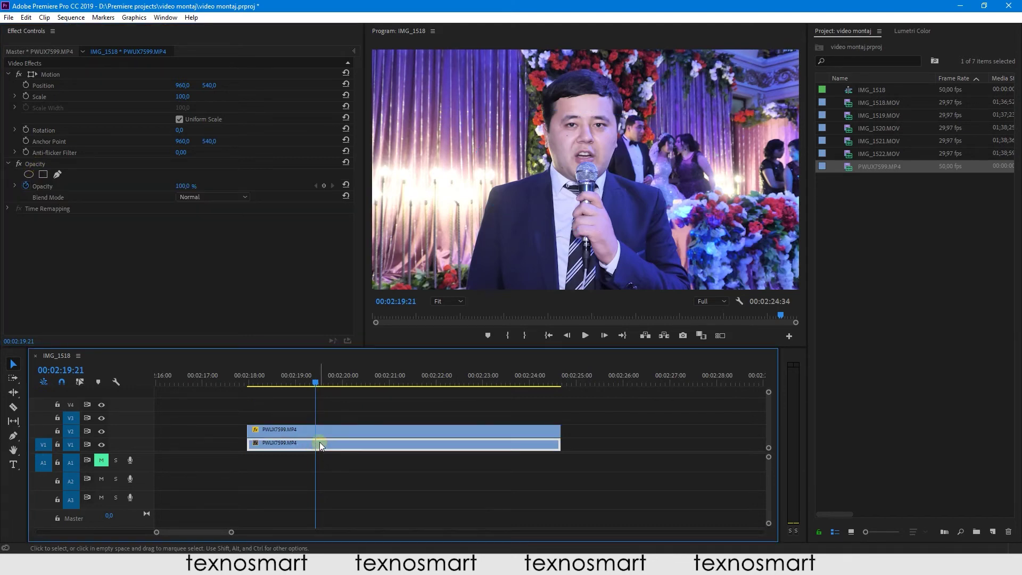
key("shift+e")
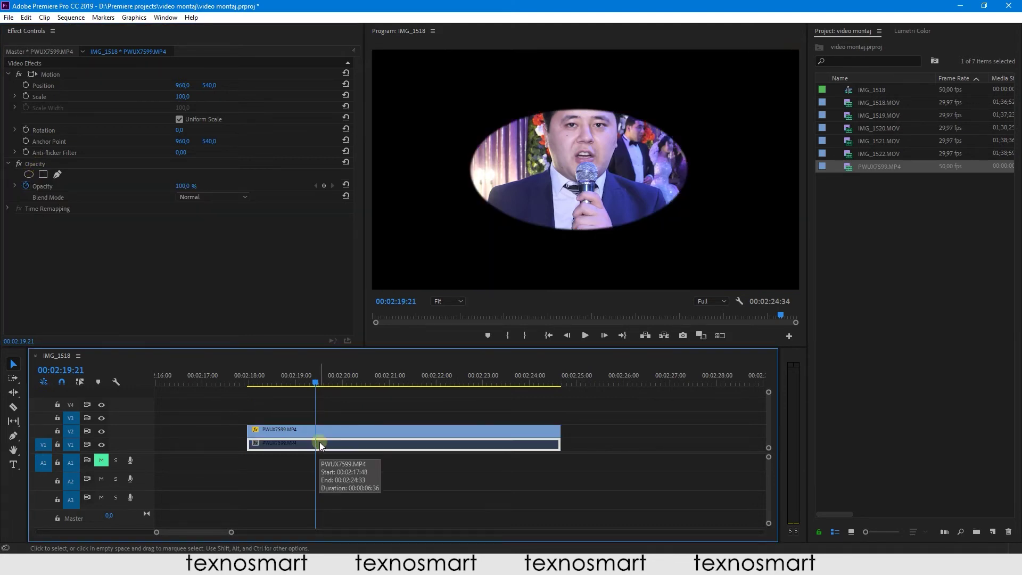
key("shift+e")
key("shift+e")
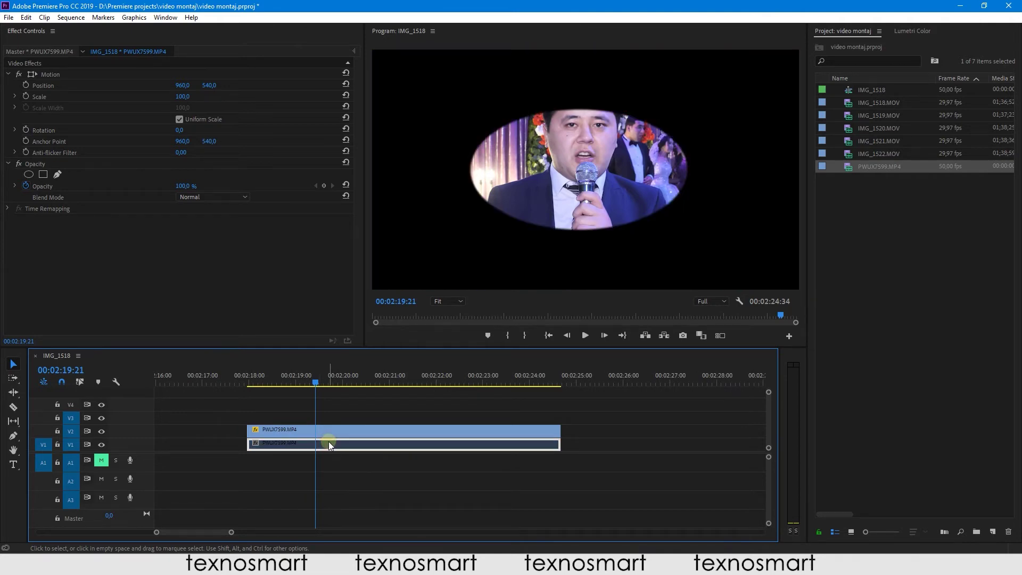
key("shift+e")
key("shift+e")
left_click(329, 430)
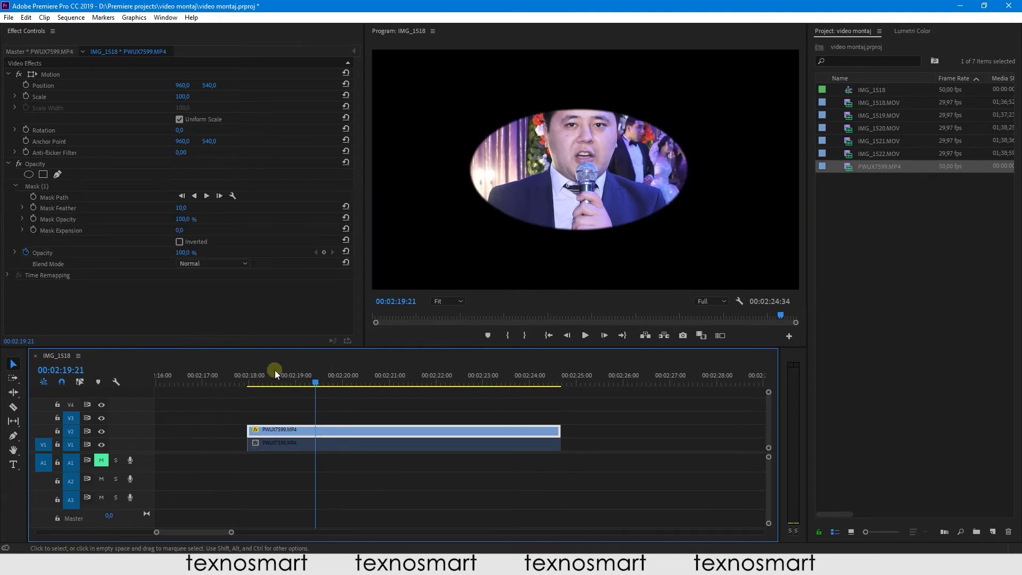
- Re-enable the V1 clip and reshape the V2 mask into a taller, narrower ellipse
left_click(338, 449)
key("shift+e")
left_click(328, 430)
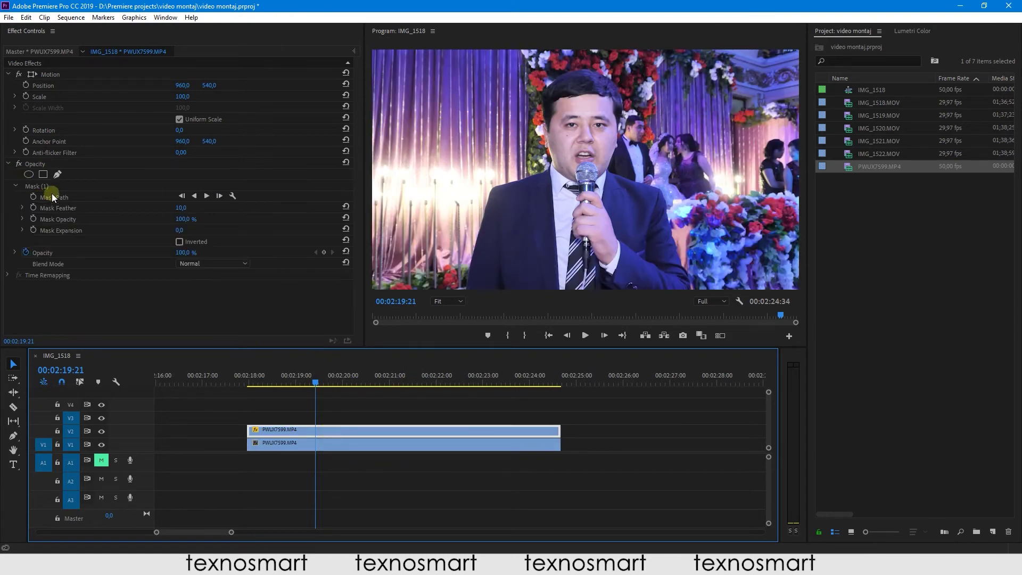
left_click(42, 186)
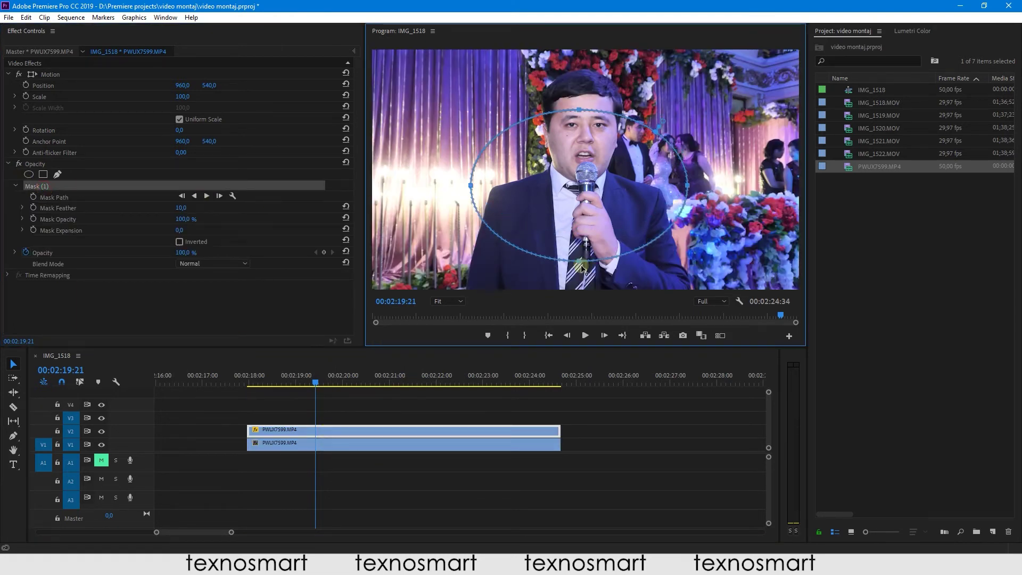
left_click_drag(580, 232, 581, 330)
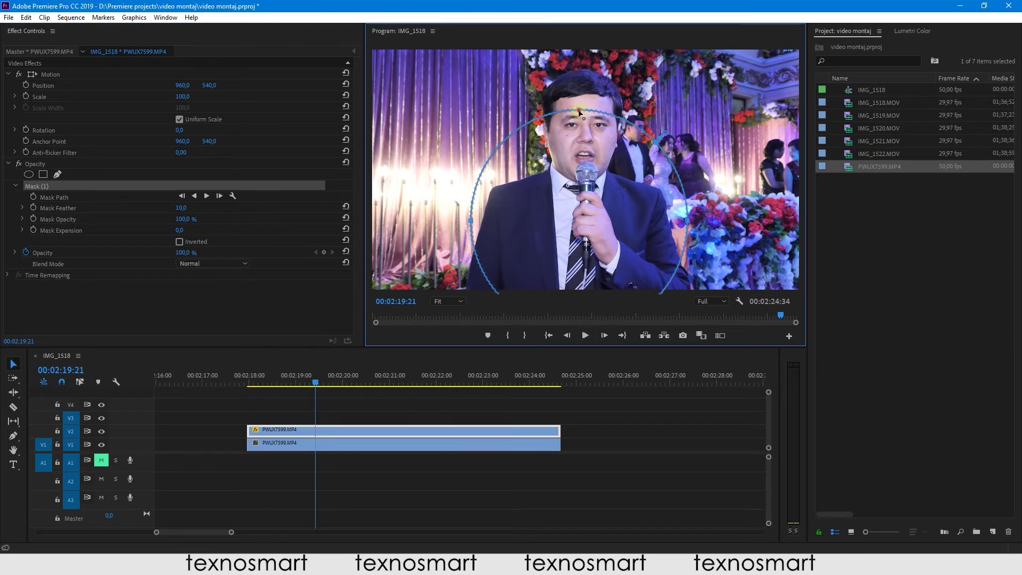
left_click_drag(580, 112, 578, 47)
left_click_drag(469, 188, 483, 189)
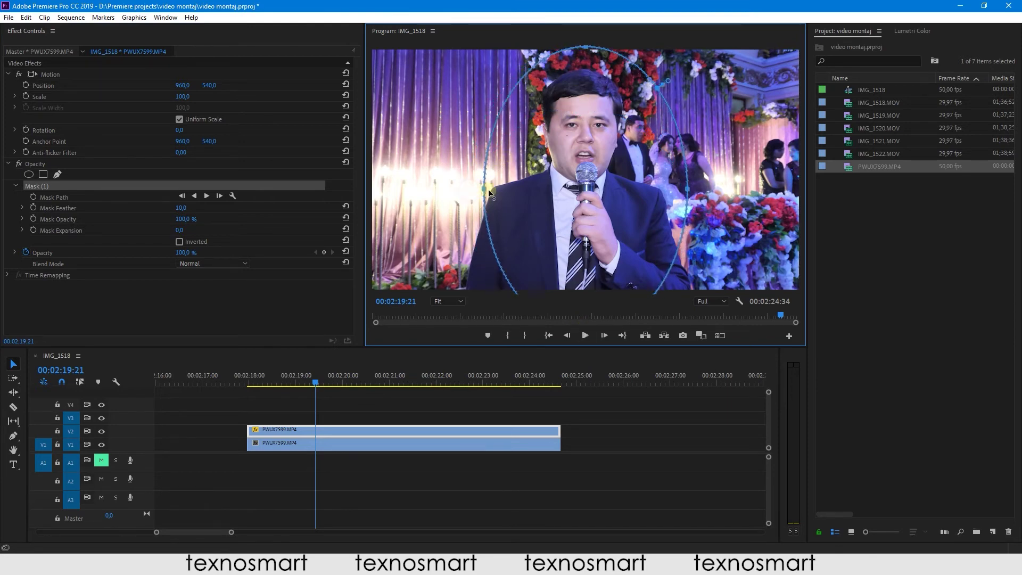
left_click_drag(697, 190, 684, 187)
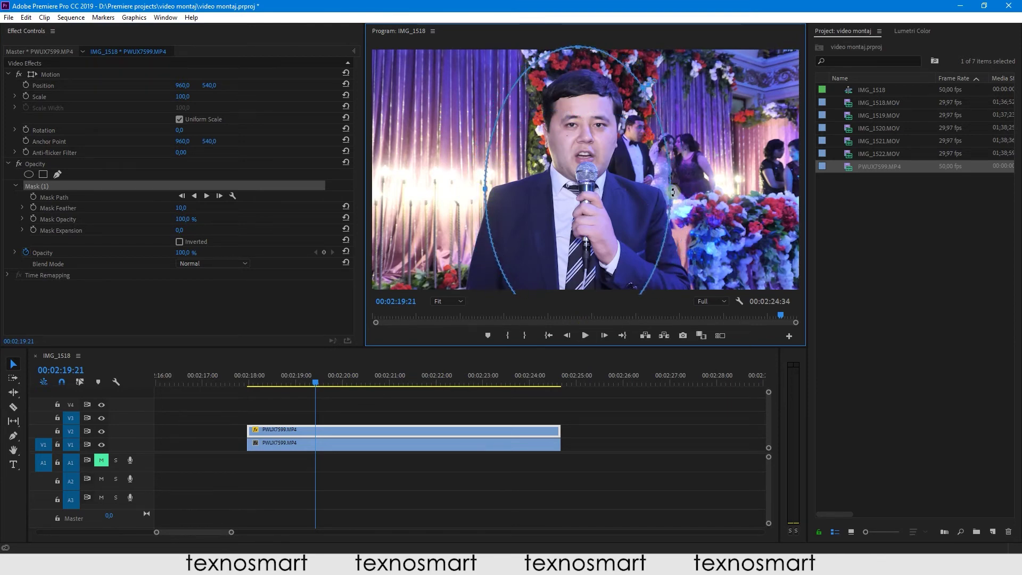
left_click(350, 409)
left_click(338, 428)
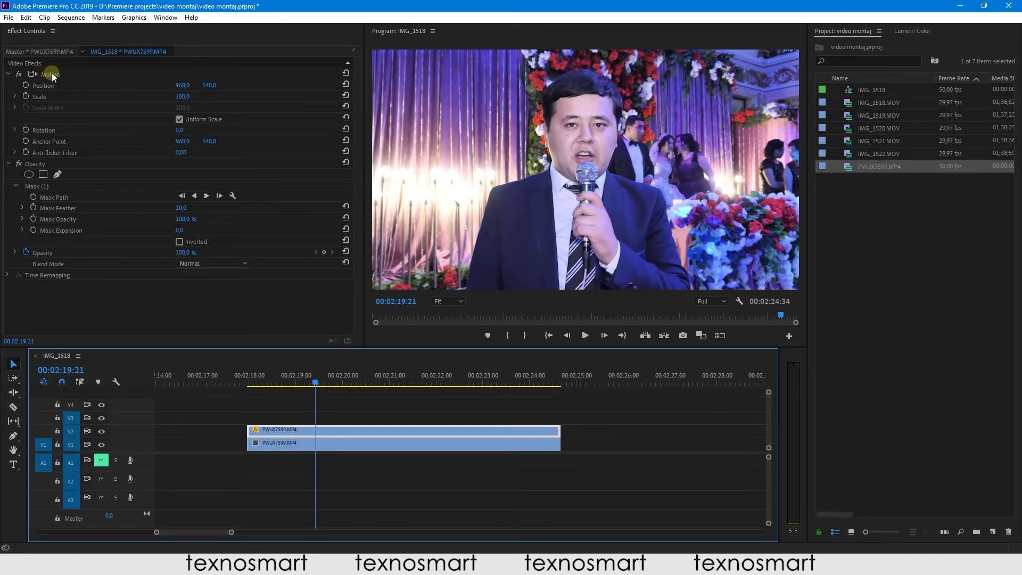
- Slide the masked V2 copy right via Motion so two speakers stand side by side
left_click(52, 74)
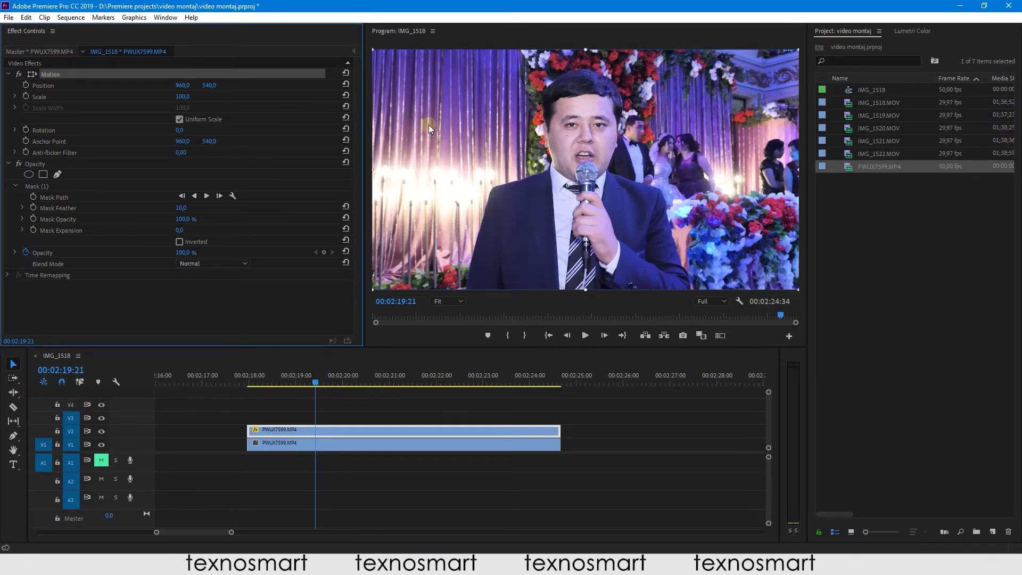
left_click_drag(442, 126, 558, 128)
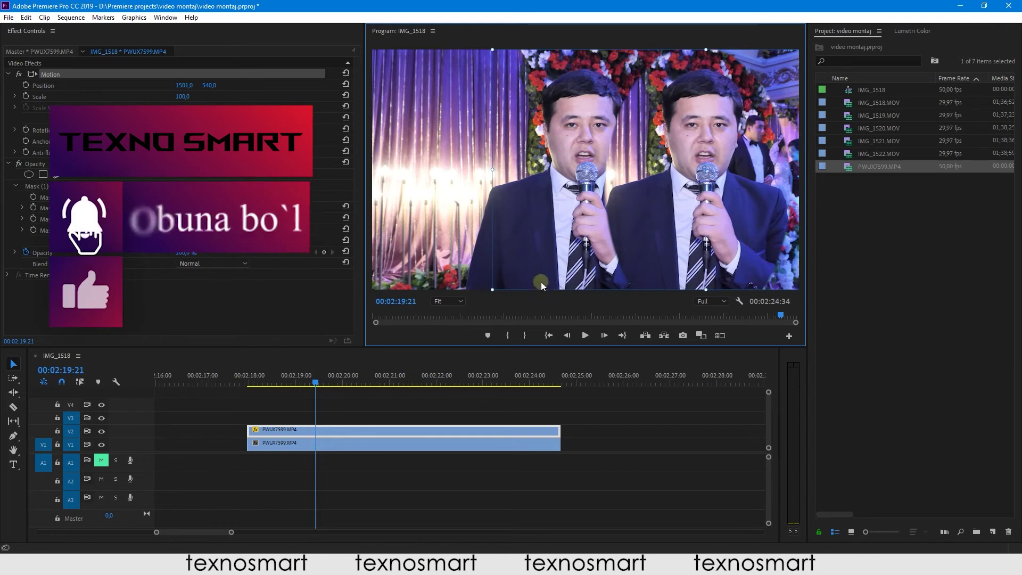
left_click(375, 413)
- Play back the side-by-side speakers around 00:02:21 to preview the result
key("space")
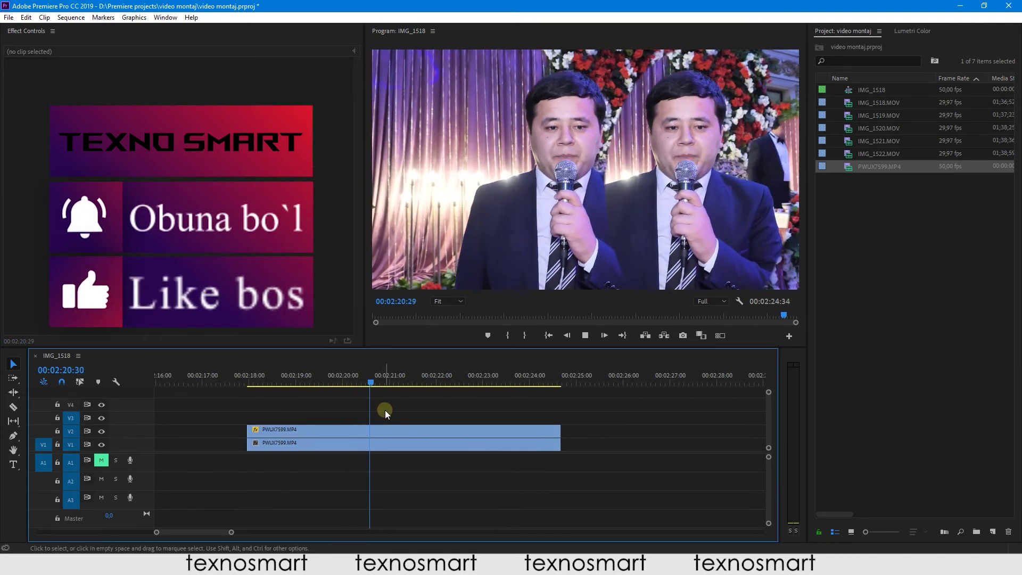
left_click(280, 377)
key("space")
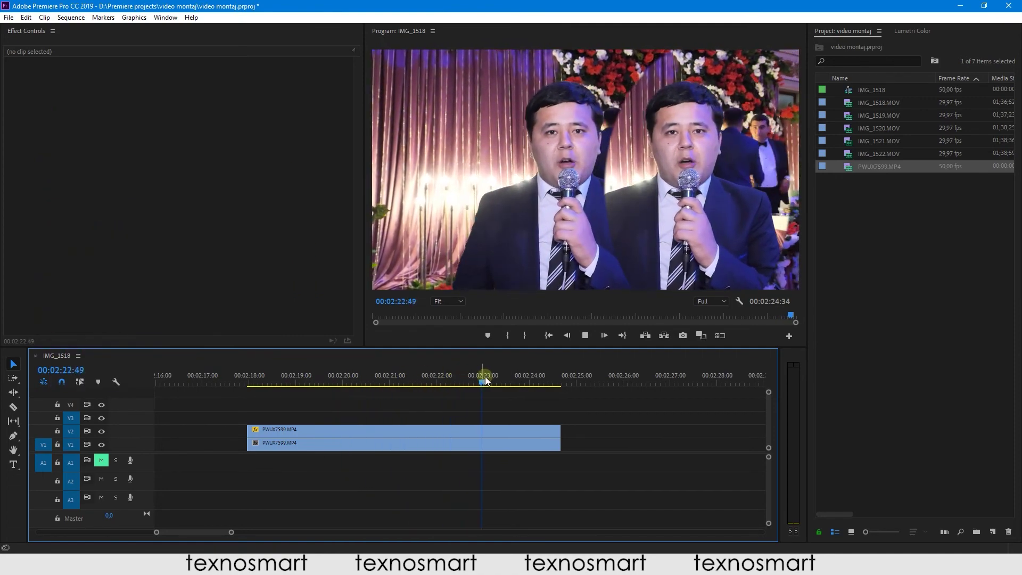
key("space")
left_click_drag(510, 379, 382, 387)
key("space")
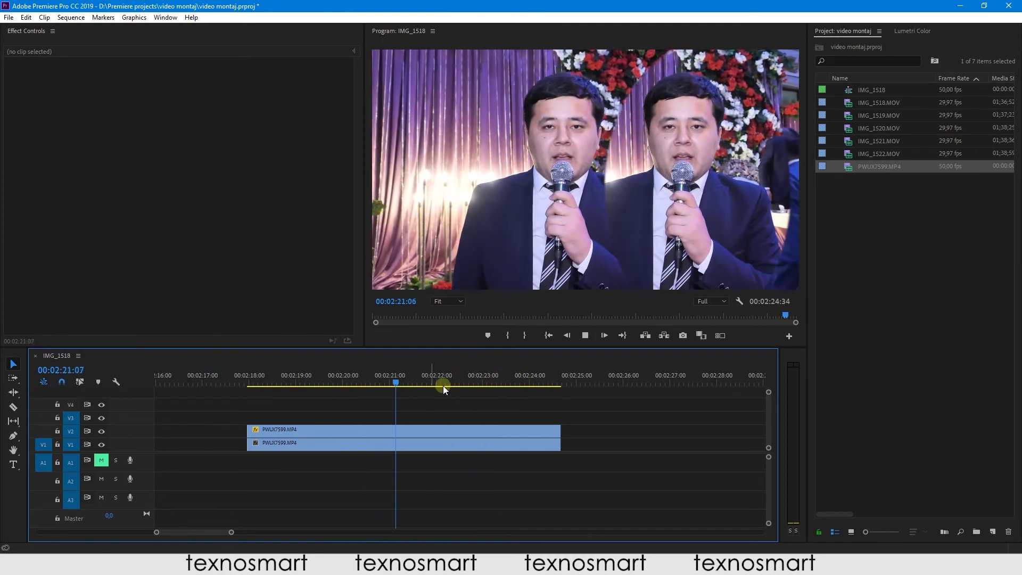
key("space")
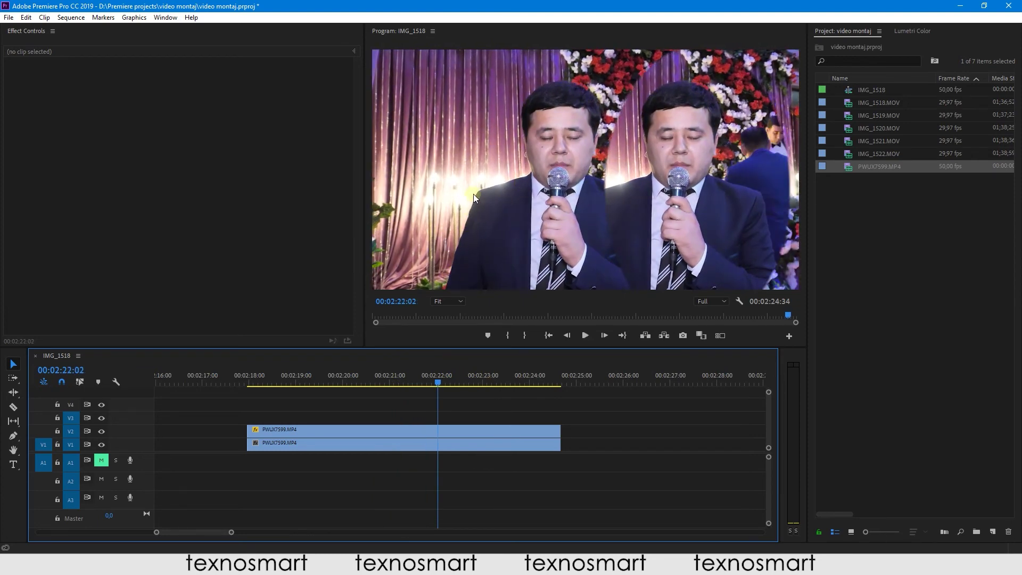
left_click_drag(450, 372, 414, 422)
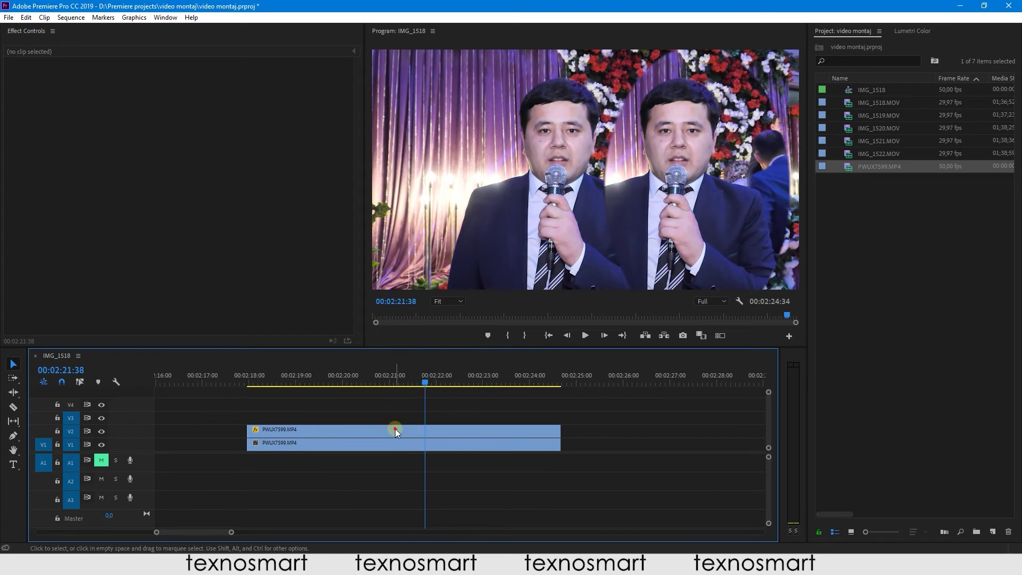
left_click(395, 429)
left_click_drag(426, 382, 398, 392)
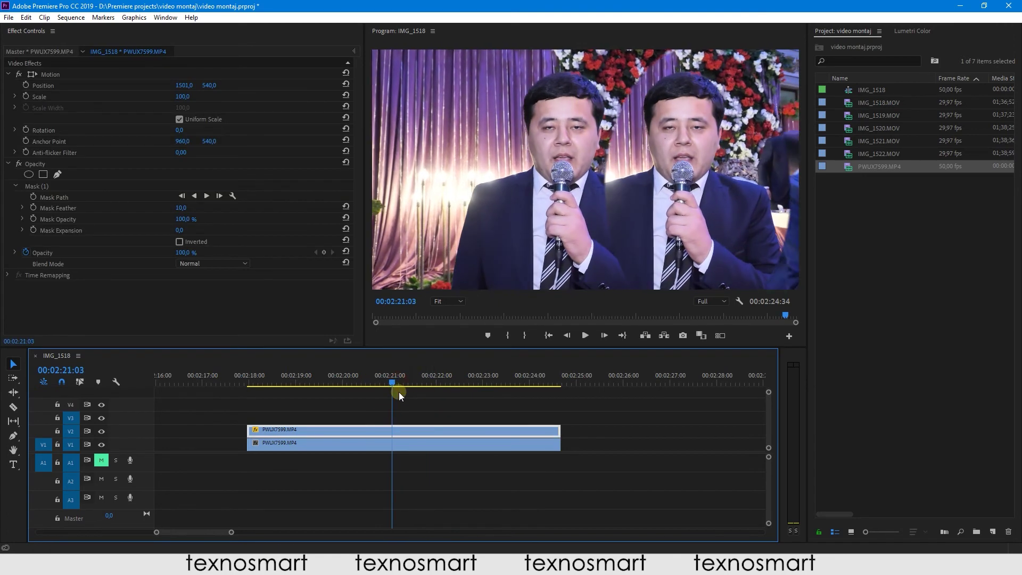
- Disable the bottom V1 clip with Shift+E and select the masked V2 clip
left_click(410, 444)
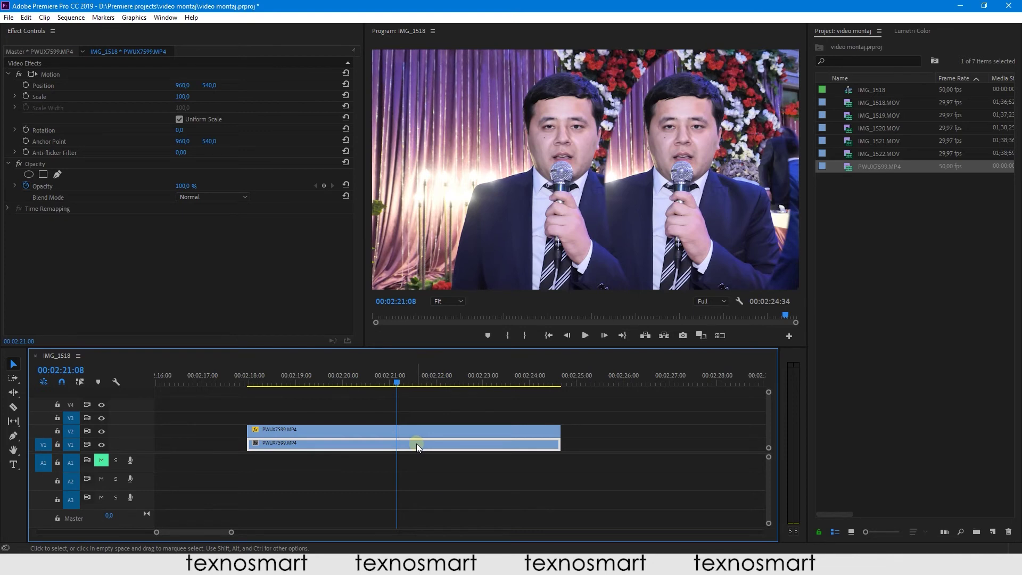
key("shift+e")
left_click(428, 430)
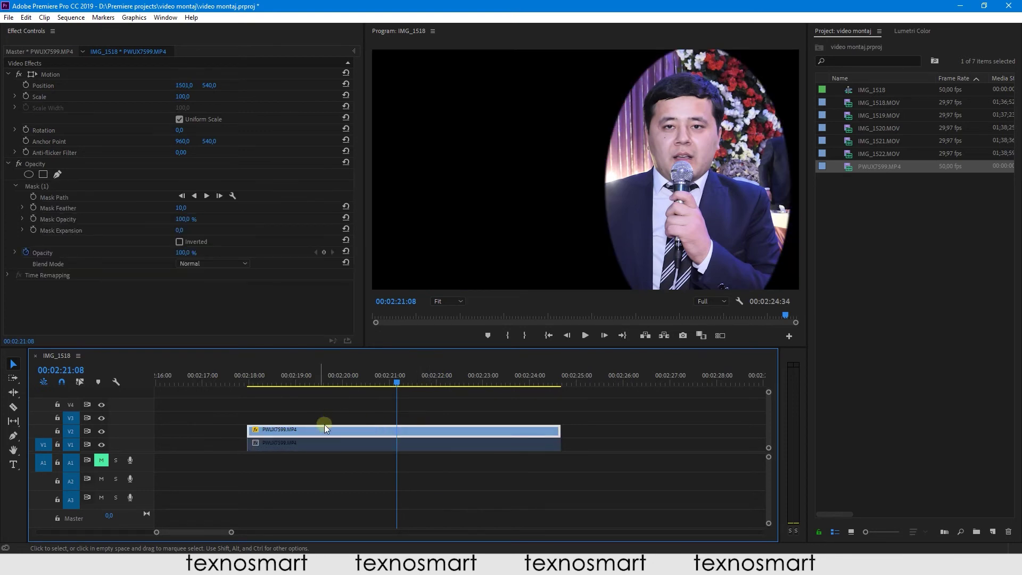
left_click(336, 412)
left_click(346, 430)
- Nudge the oval mask left, move the V2 clip to Position 1571,540, and Alt-copy it onto V3
left_click(42, 186)
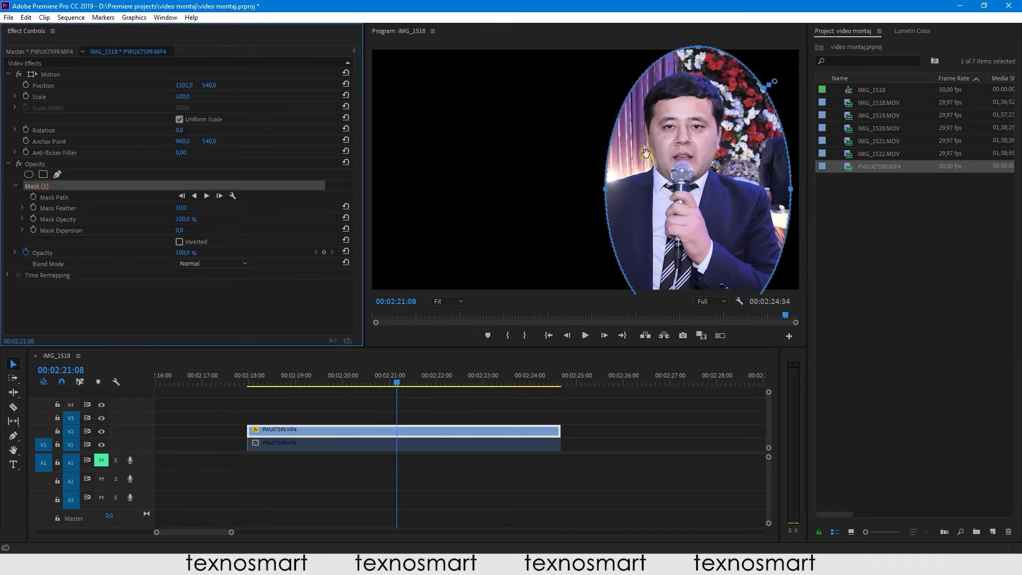
left_click(660, 158)
left_click_drag(617, 157, 605, 157)
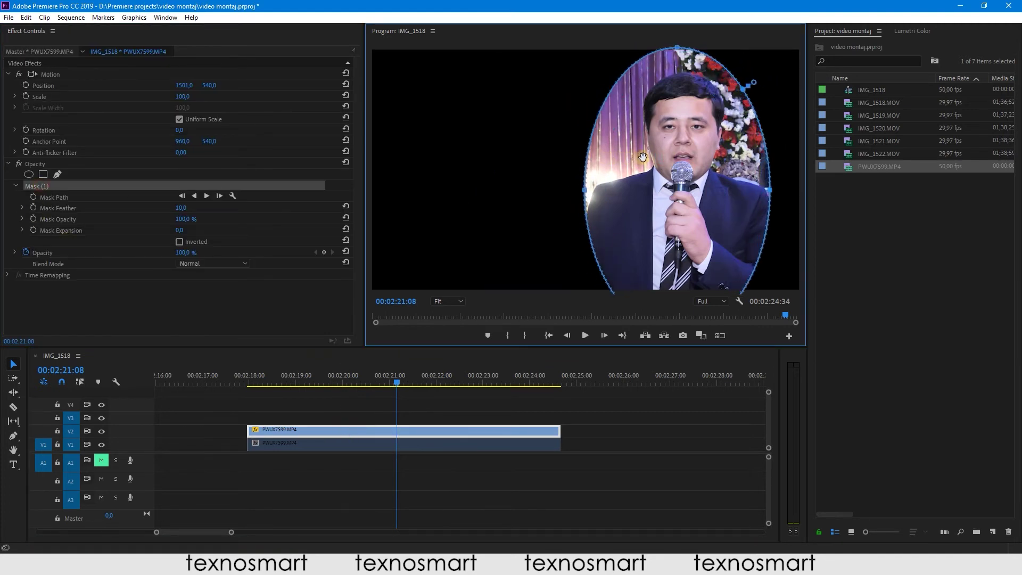
left_click_drag(183, 85, 96, 85)
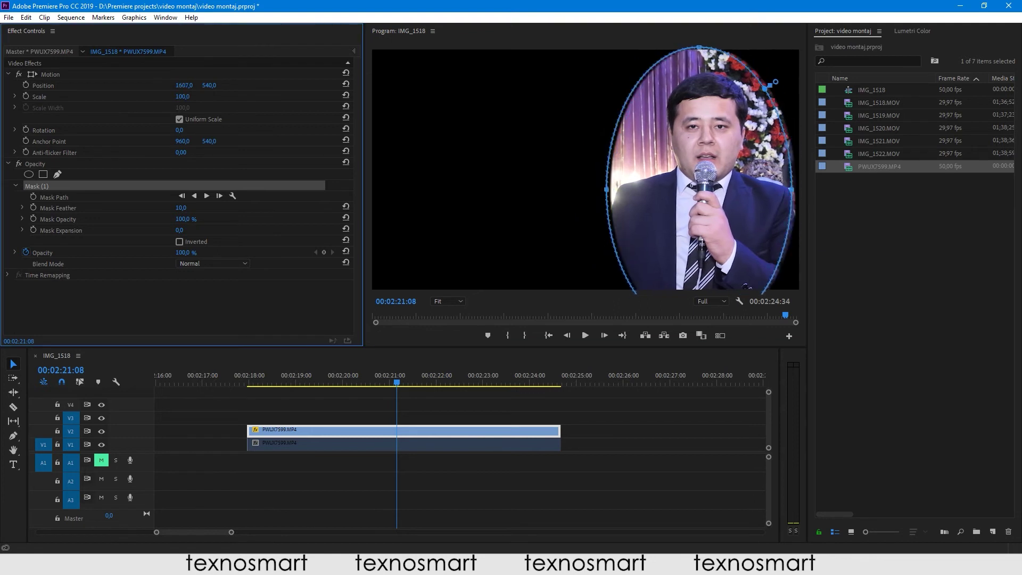
mouse_move(183, 85)
left_mouse_down()
mouse_move(229, 86)
mouse_move(160, 85)
mouse_move(164, 323)
left_mouse_up()
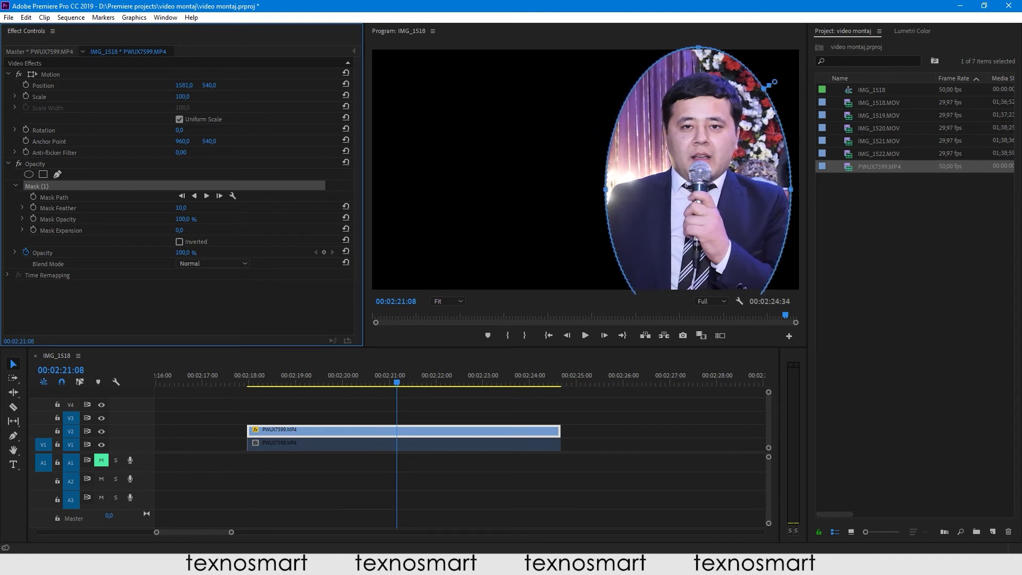
left_click(283, 430)
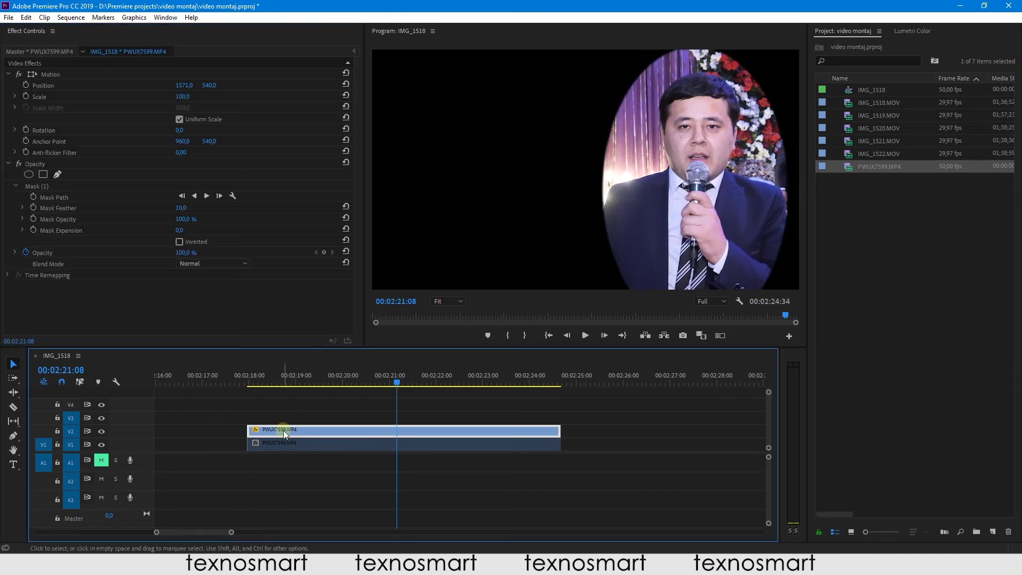
left_click_drag(312, 432, 312, 418)
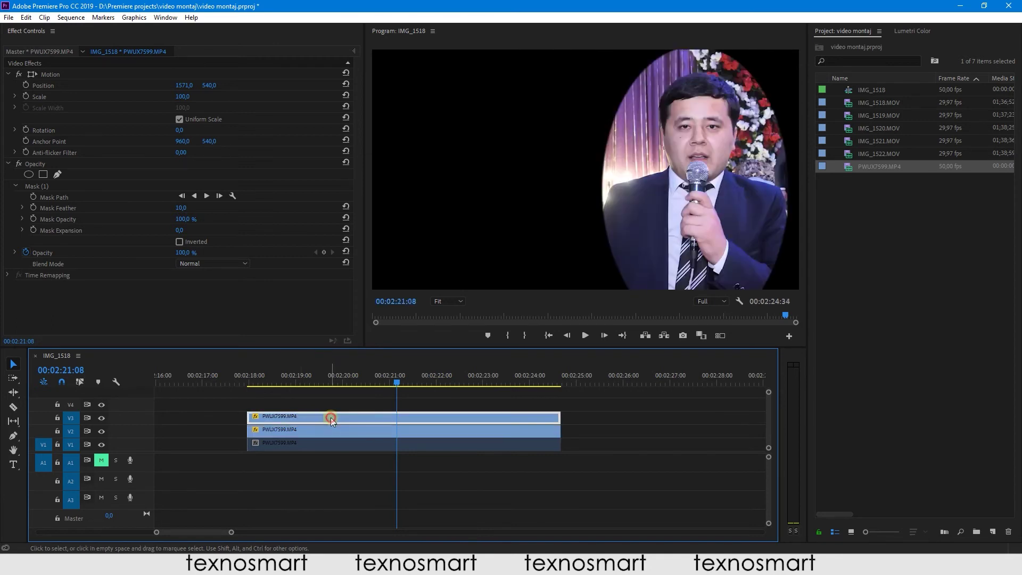
- Slide the V3 oval copy to the left and the V2 copy further right
left_click(325, 419)
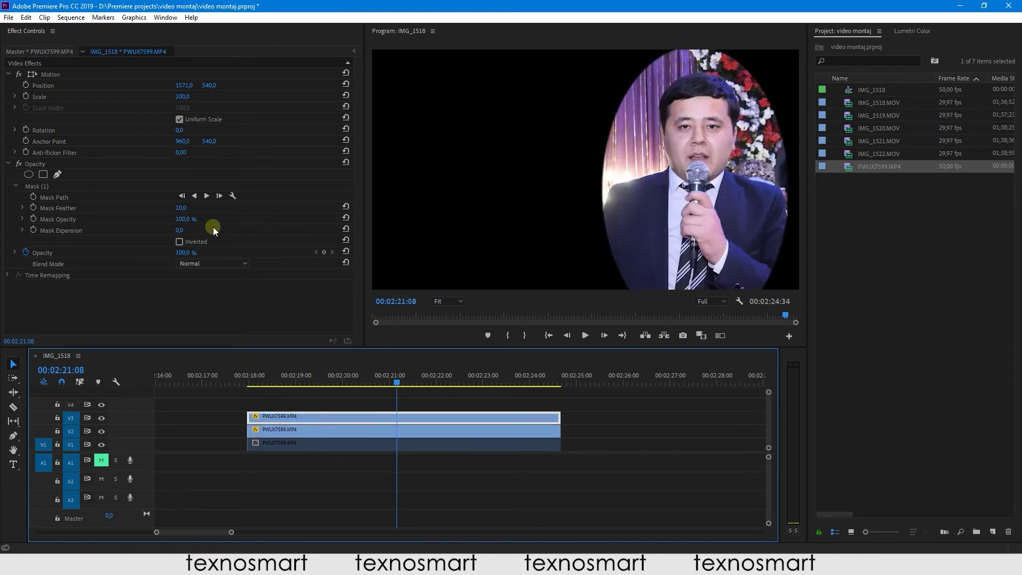
left_click_drag(186, 88, 80, 87)
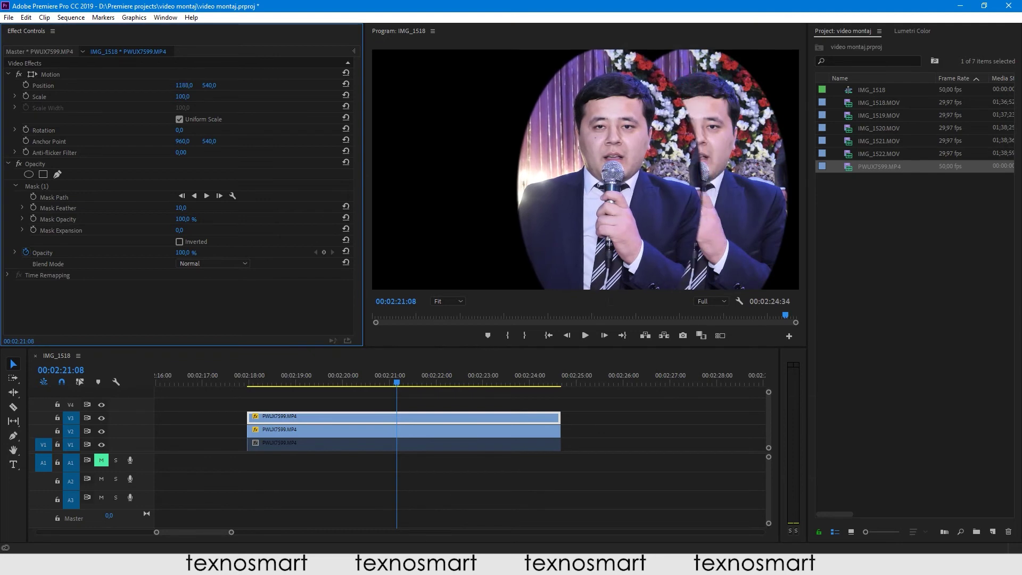
left_click_drag(182, 85, 139, 86)
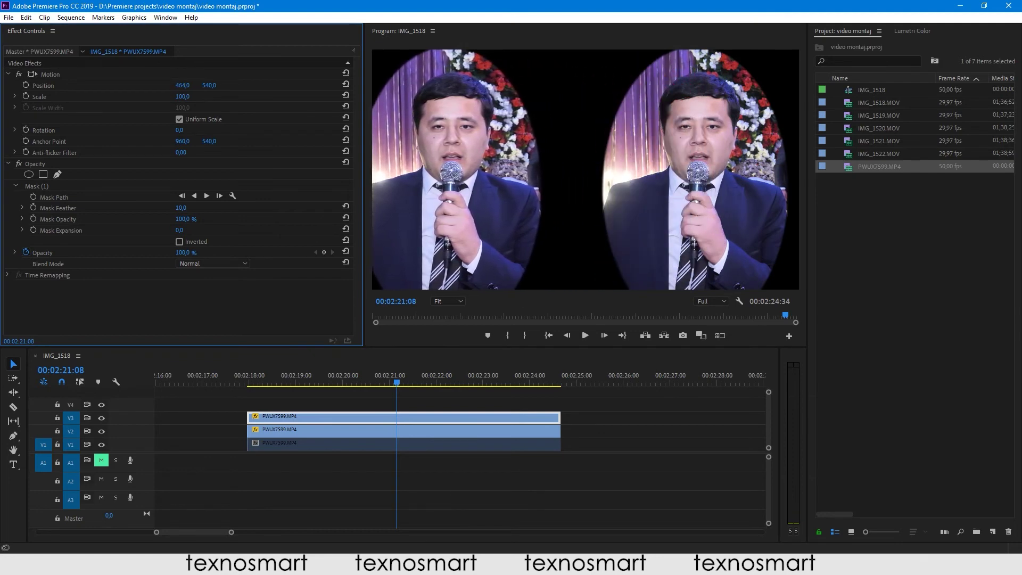
left_click(372, 430)
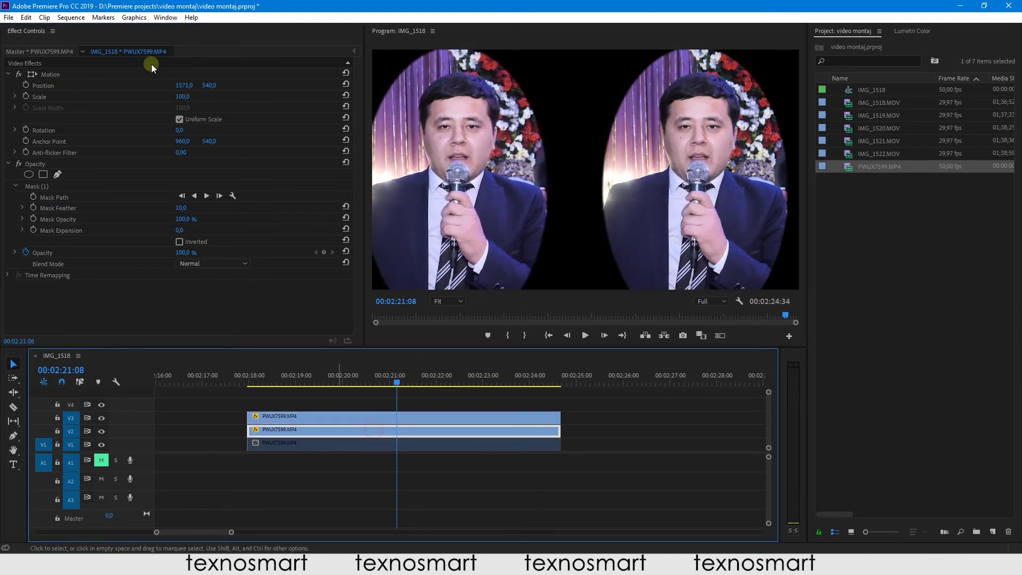
left_click_drag(186, 87, 208, 87)
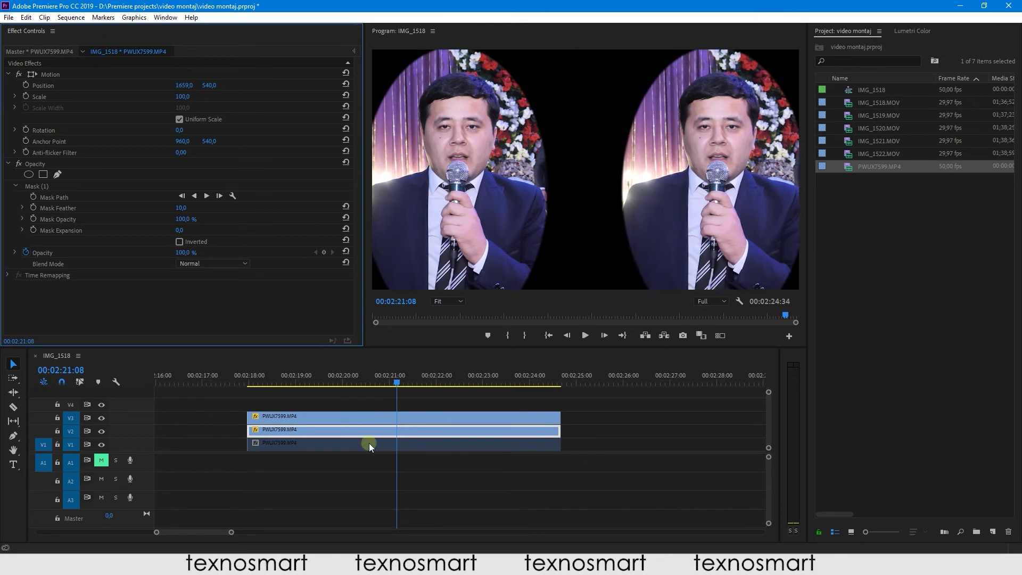
- Re-enable the V1 clip and play the three-copy composite from 00:02:19:26
left_click(316, 444)
key("shift+e")
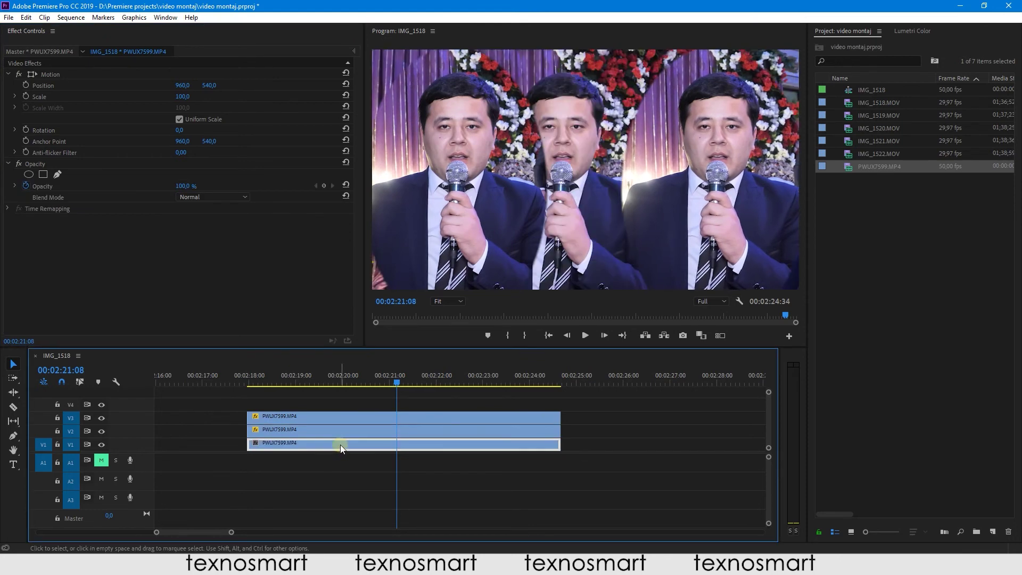
mouse_move(304, 385)
left_mouse_down()
mouse_move(274, 388)
mouse_move(490, 386)
mouse_move(335, 407)
mouse_move(353, 403)
mouse_move(330, 384)
left_mouse_up()
key("space")
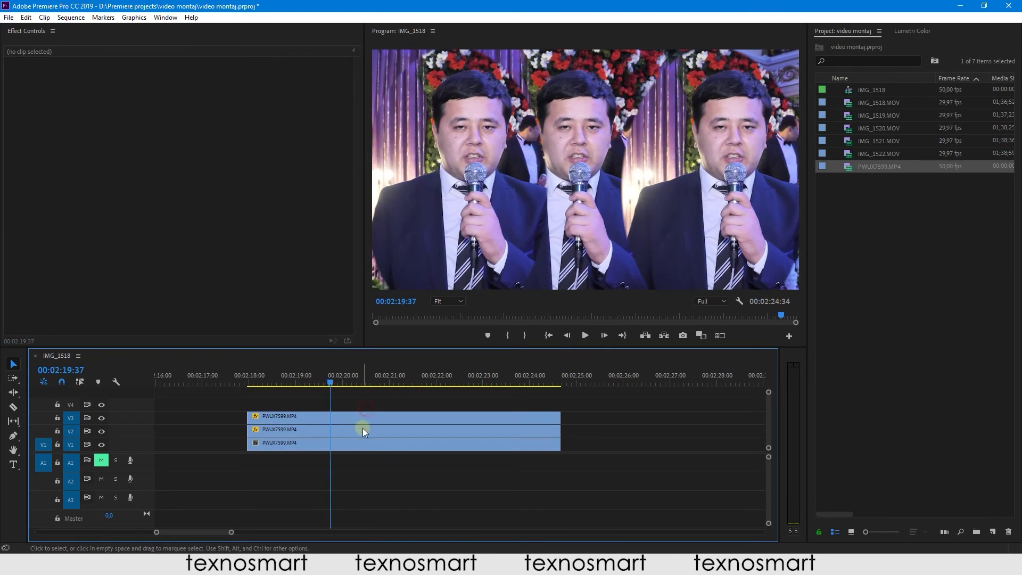
- Preview playback around 00:02:19 and reselect the V2 and V3 copies
left_click(364, 416)
key("space")
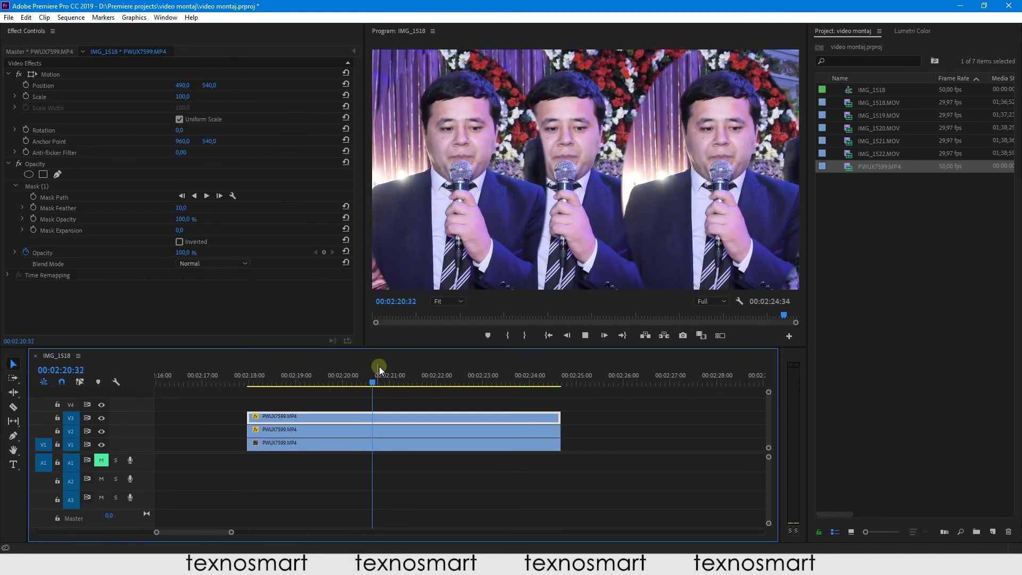
left_click(409, 377)
left_click(298, 382)
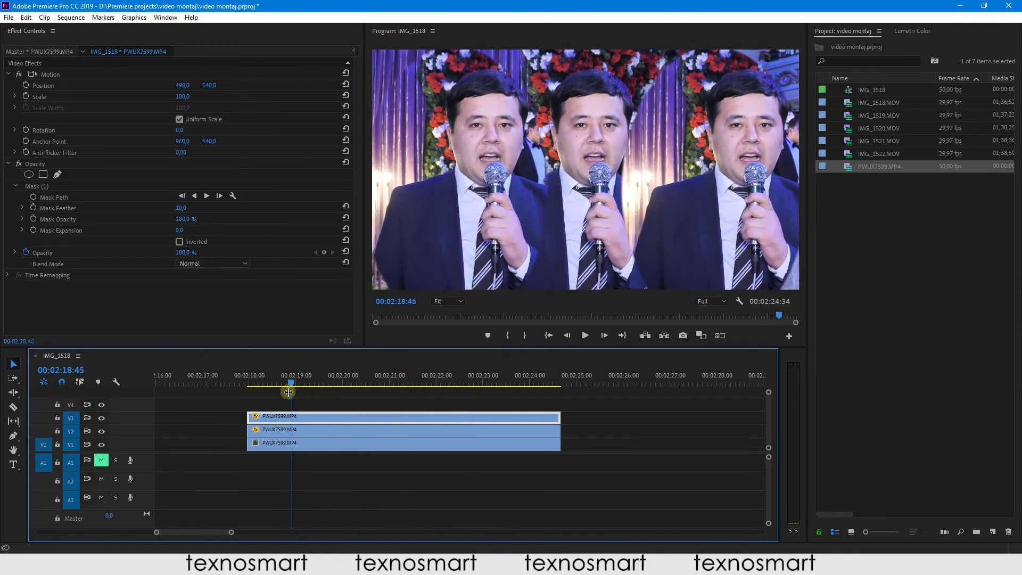
left_click(352, 382)
key("space")
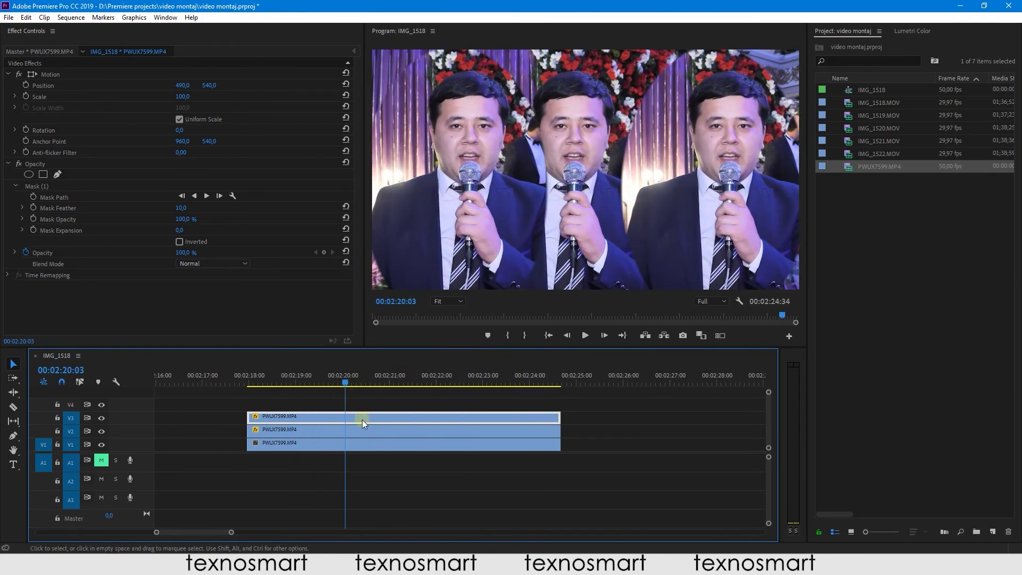
left_click(363, 429)
left_click(371, 405)
left_click(370, 418)
- Delete the V3 and V2 copies and scrub through the remaining V1 clip
key("Delete")
left_click(362, 429)
key("Delete")
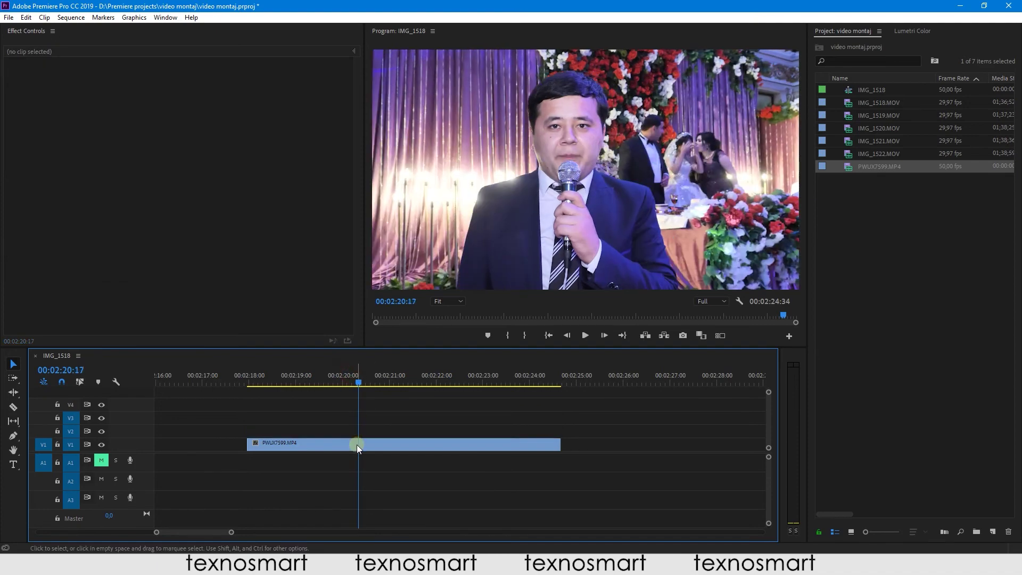
left_click(357, 444)
mouse_move(357, 376)
left_mouse_down()
mouse_move(483, 397)
mouse_move(358, 430)
left_mouse_up()
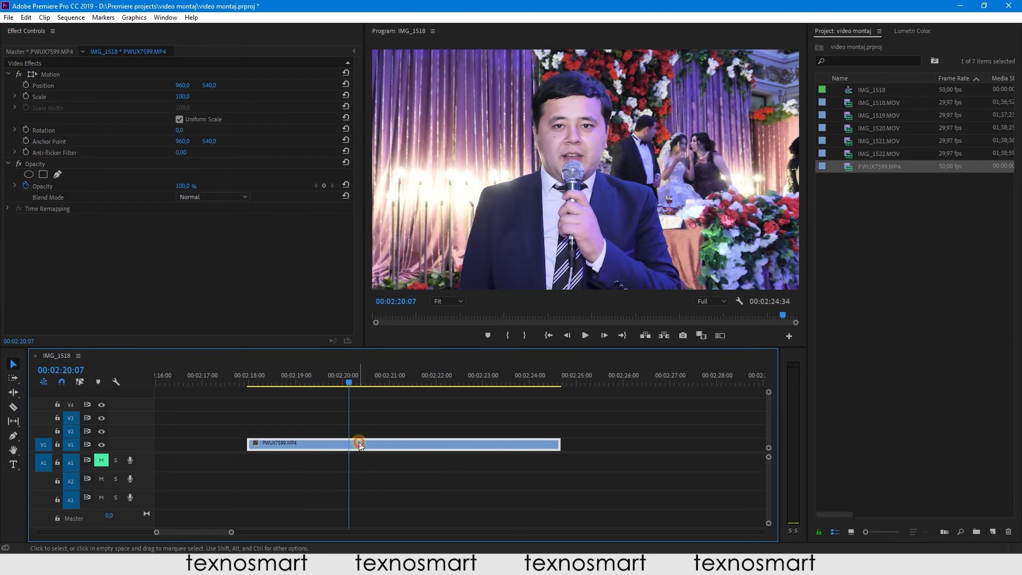
- Add a rectangle mask, stretch it over the face and microphone, tilt it, then delete it
left_click(41, 175)
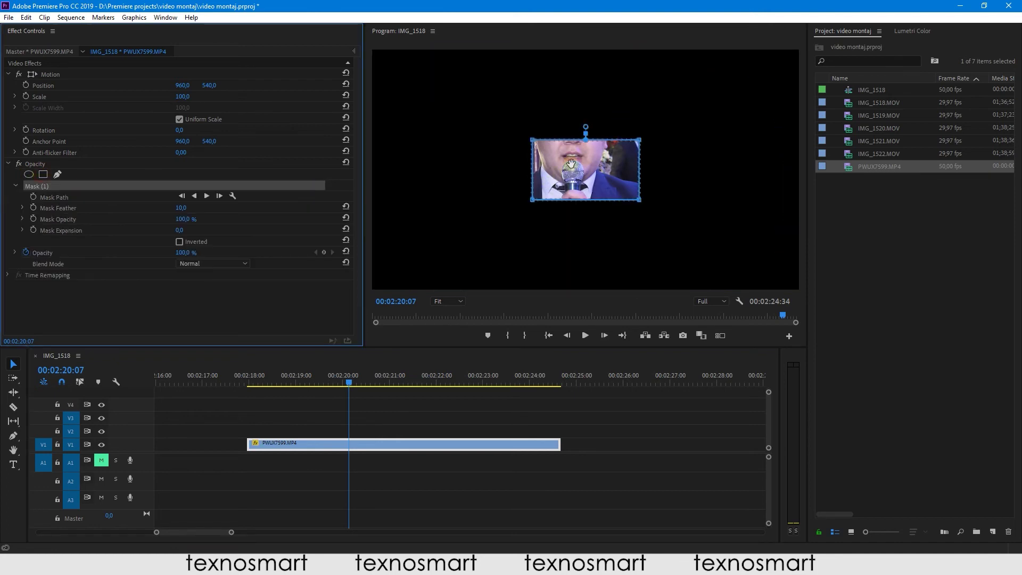
left_click(520, 128)
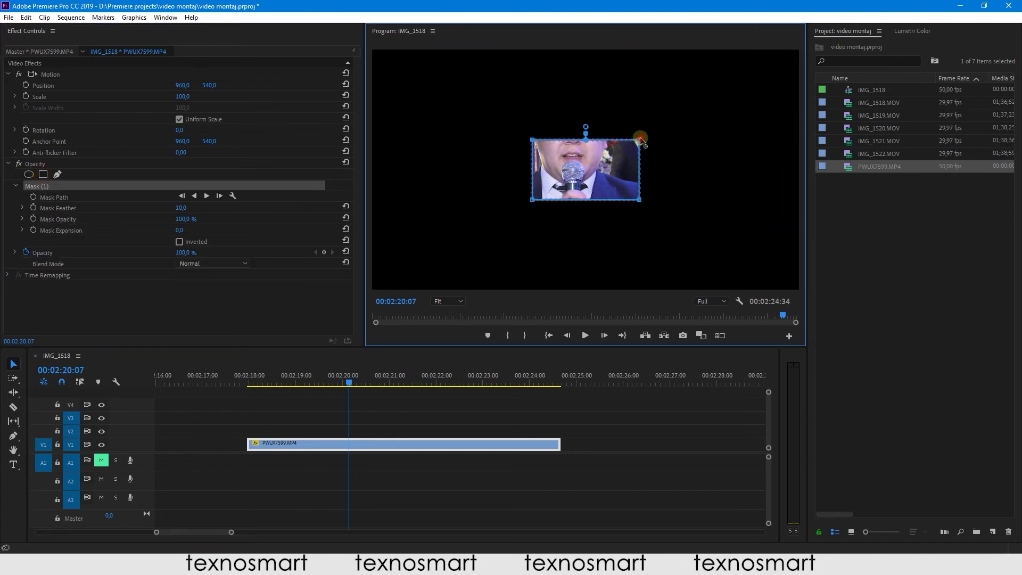
left_click_drag(641, 138, 636, 79)
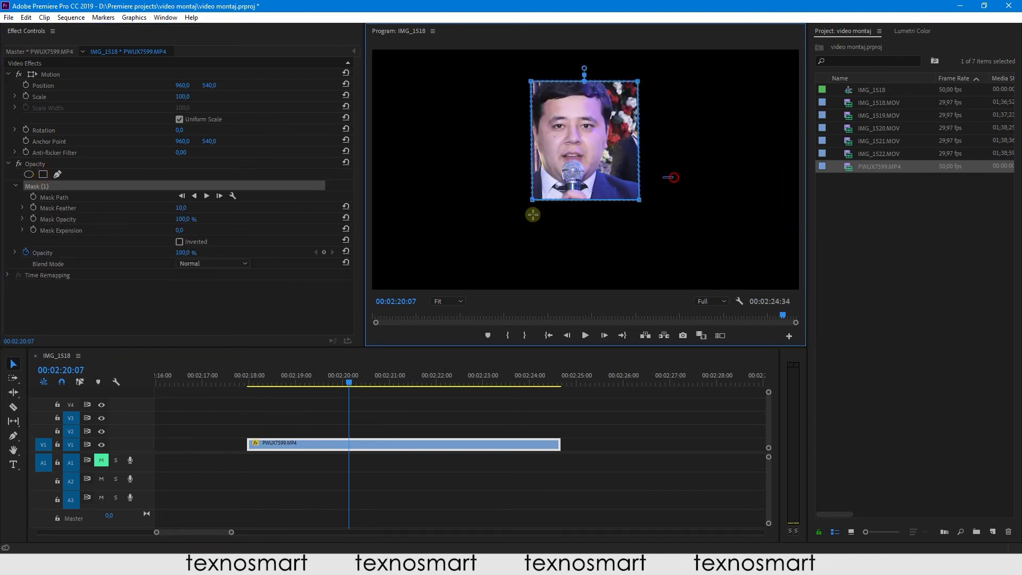
left_click_drag(532, 200, 529, 240)
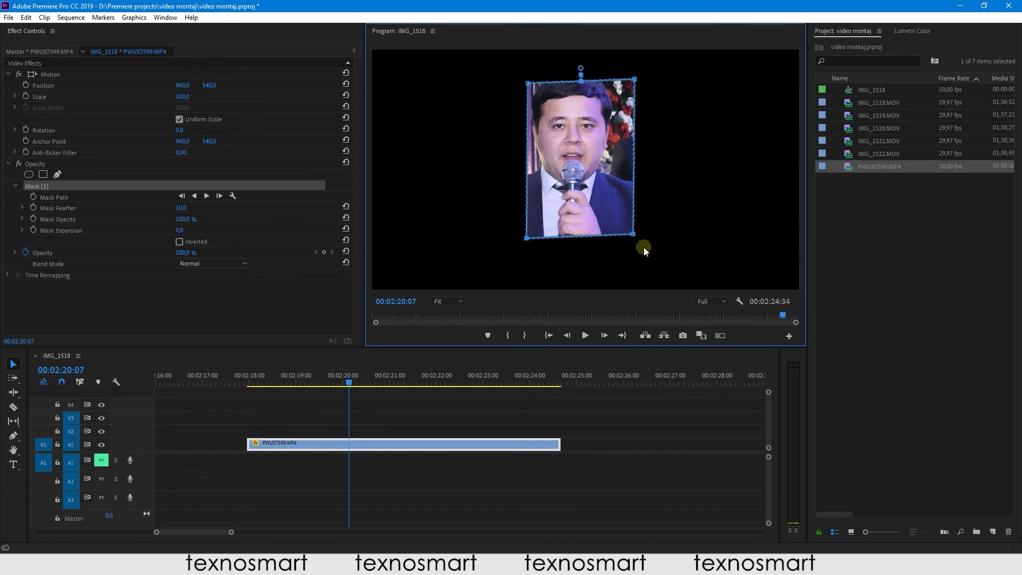
mouse_move(636, 238)
left_mouse_down()
mouse_move(684, 188)
mouse_move(659, 192)
left_mouse_up()
key("Delete")
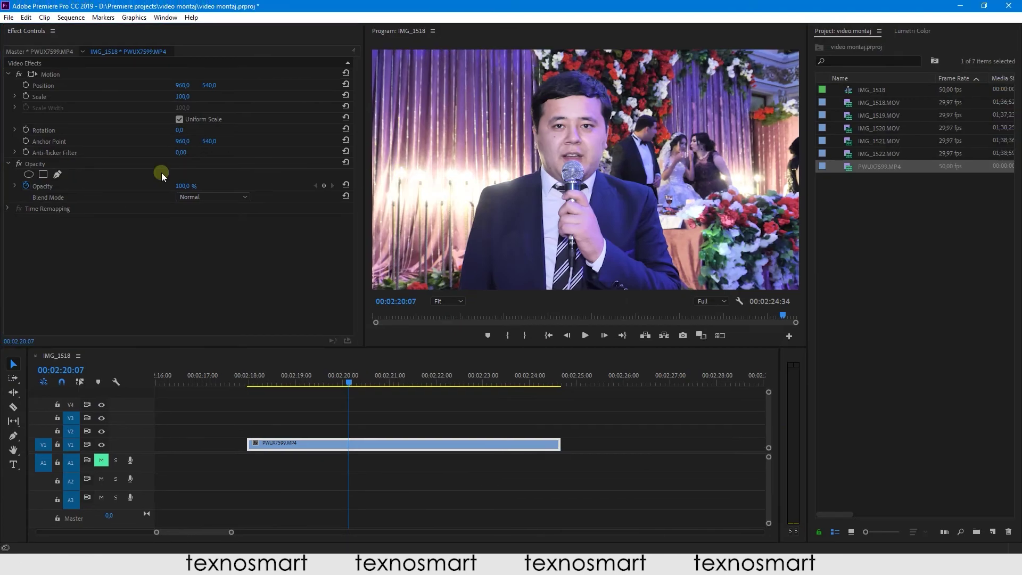
- Draw a pen mask around the speaker in the Program monitor
left_click(64, 174)
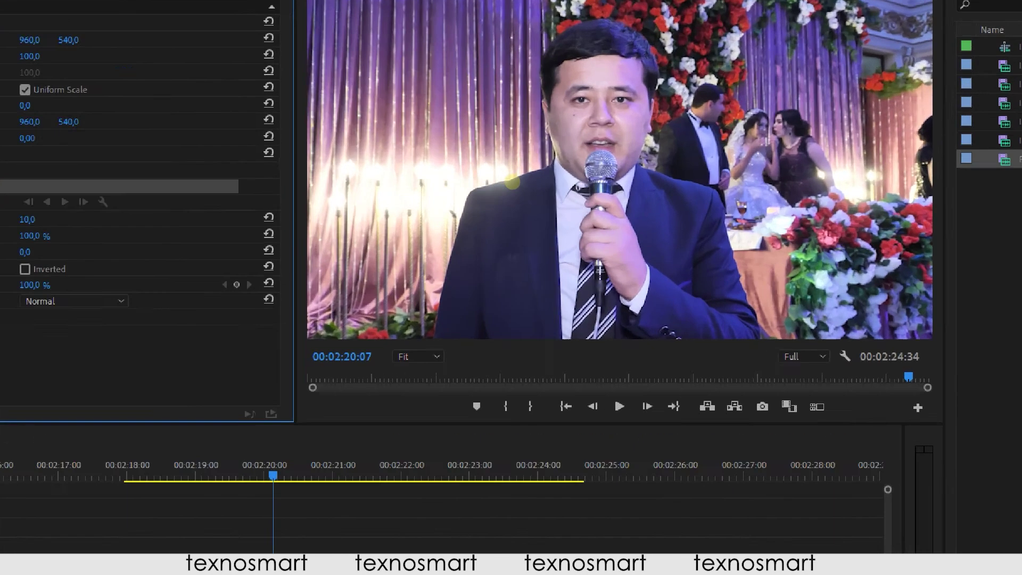
left_click(487, 172)
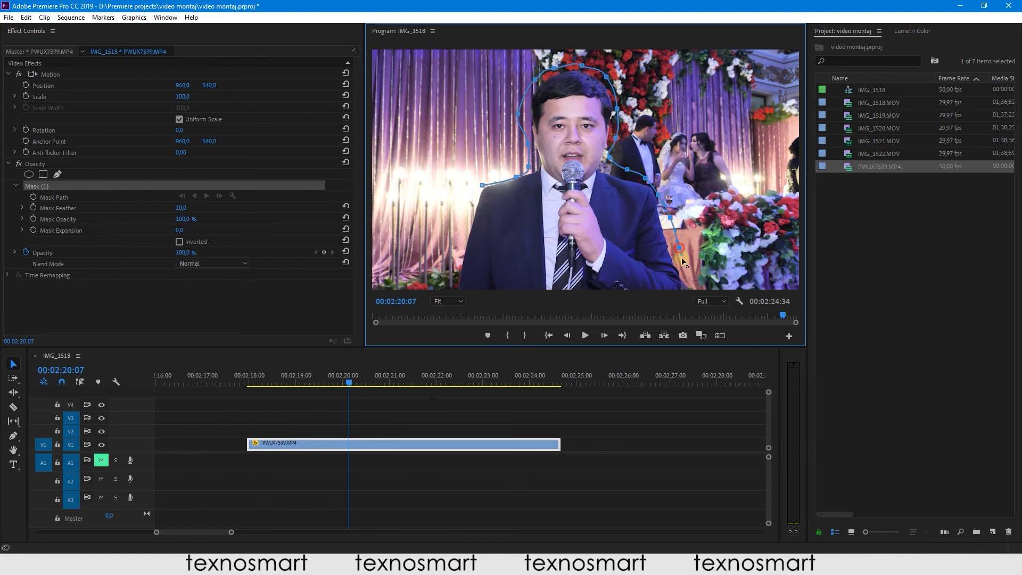
left_click_drag(644, 286, 507, 270)
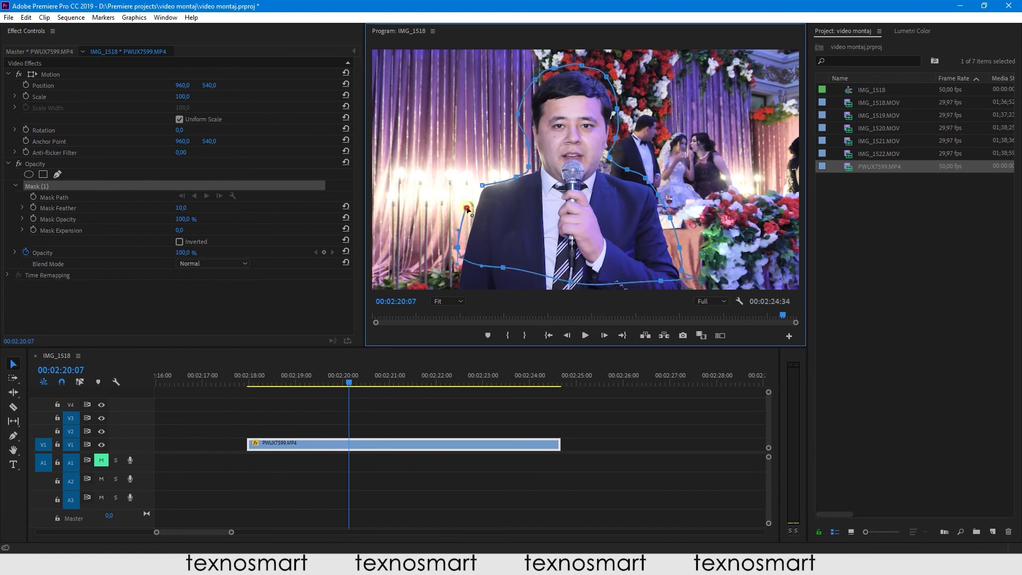
left_click(480, 186)
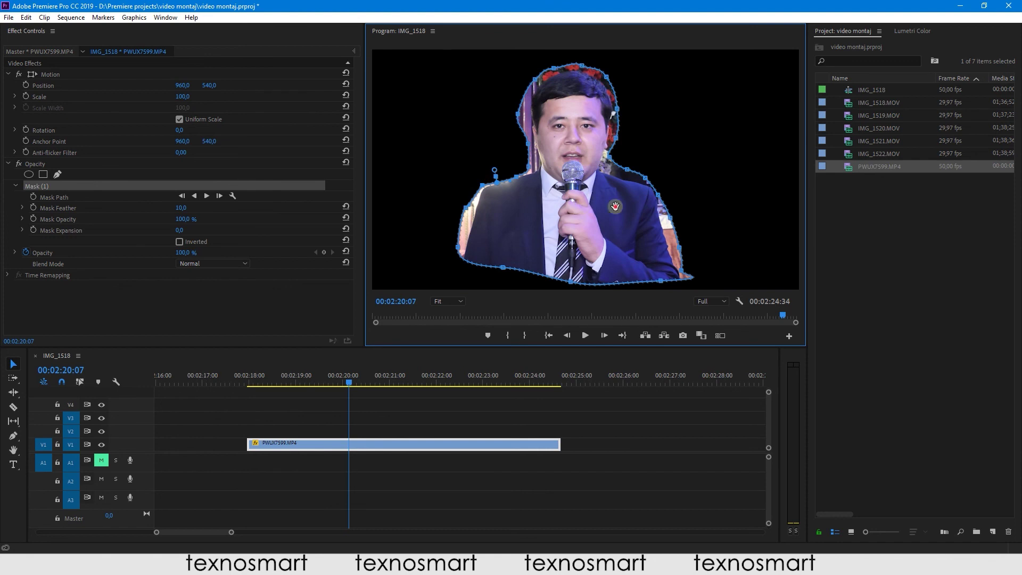
mouse_move(615, 206)
left_mouse_down()
mouse_move(650, 190)
mouse_move(620, 195)
left_mouse_up()
- Raise Mask Feather, play back the cutout, then undo the mask changes with Ctrl+Z
mouse_move(181, 208)
left_mouse_down()
mouse_move(238, 208)
mouse_move(146, 218)
mouse_move(218, 219)
mouse_move(172, 230)
left_mouse_up()
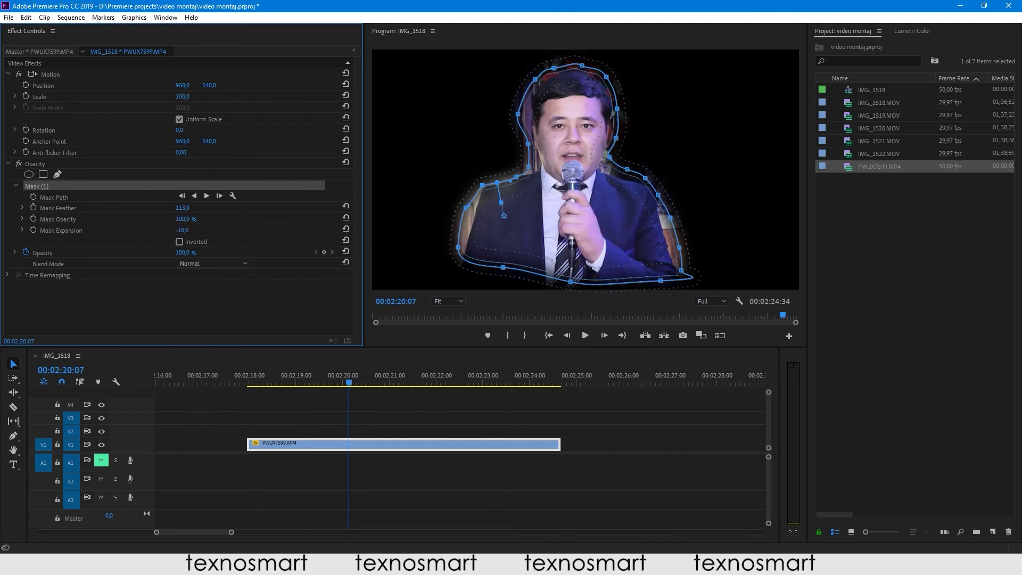
left_click(420, 404)
key("space")
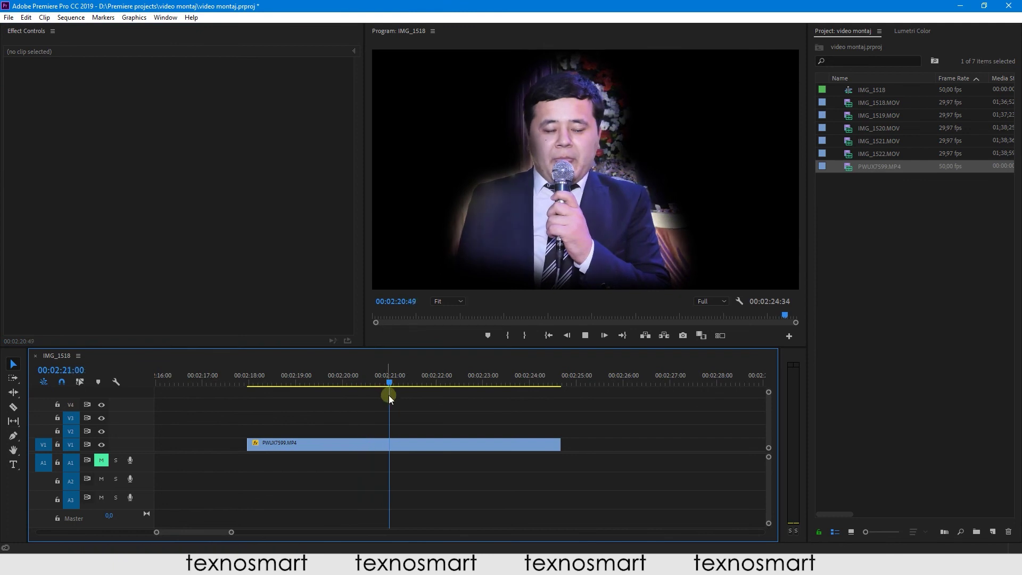
left_click(336, 444)
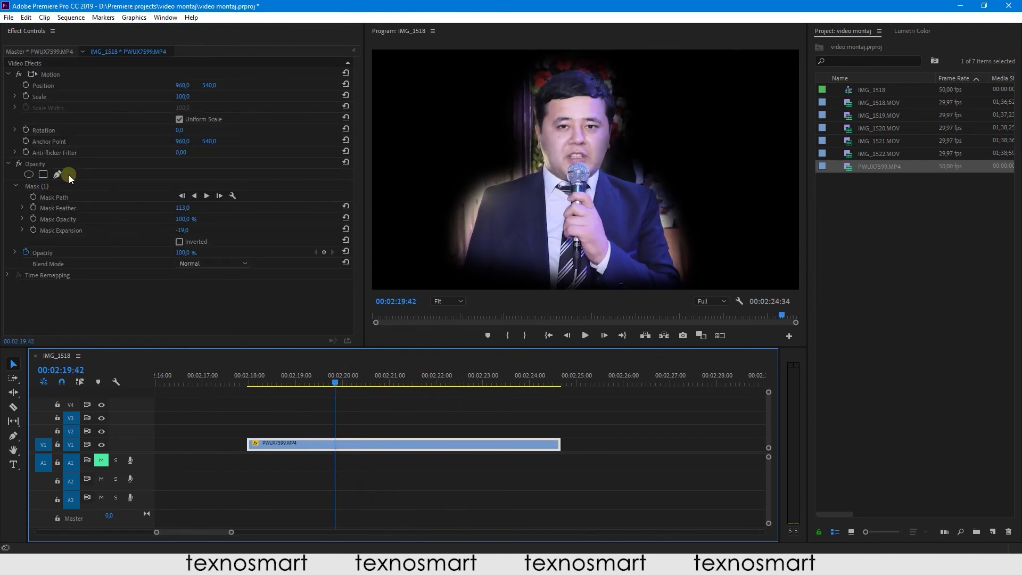
key("ctrl+z")
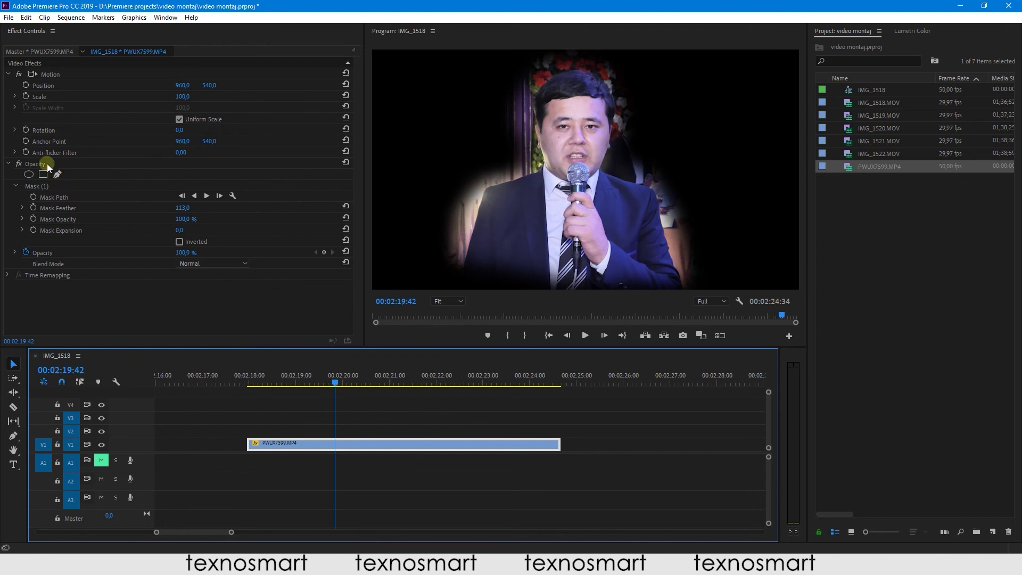
left_click(46, 164)
key("ctrl+z")
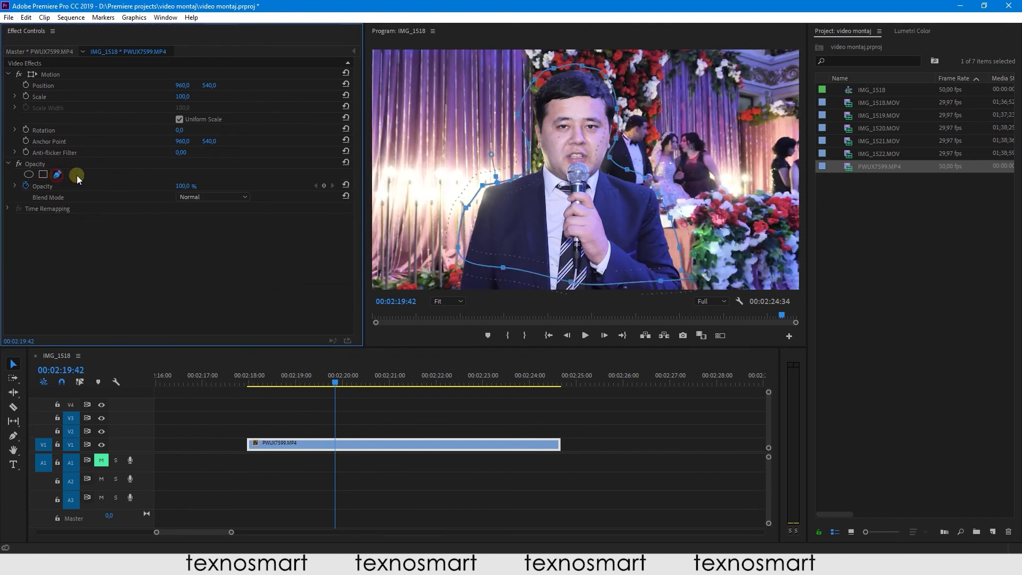
left_click(448, 125)
left_click(443, 178)
left_click(486, 212)
left_click(605, 205)
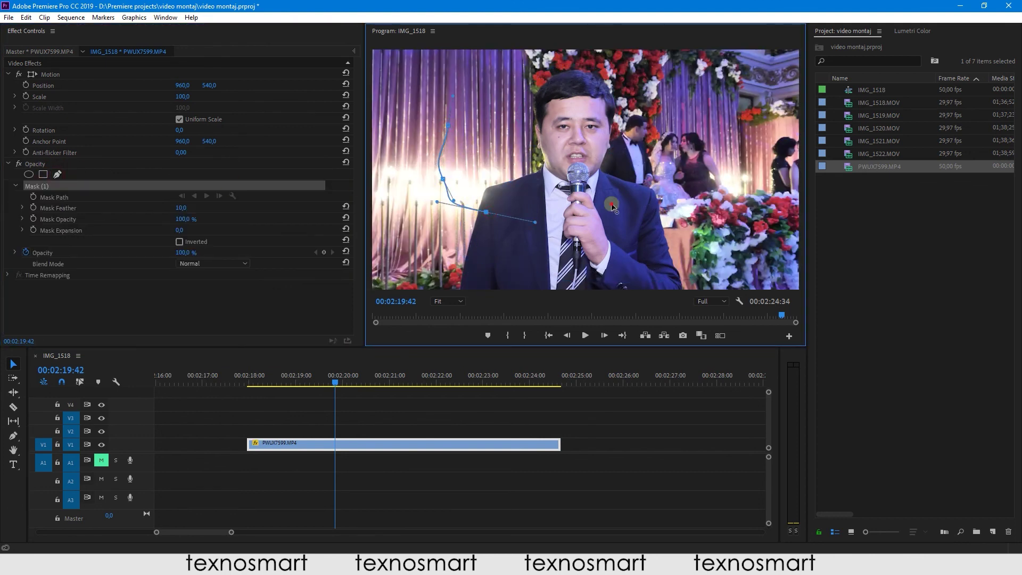
left_click(623, 99)
left_click(489, 92)
left_click(449, 127)
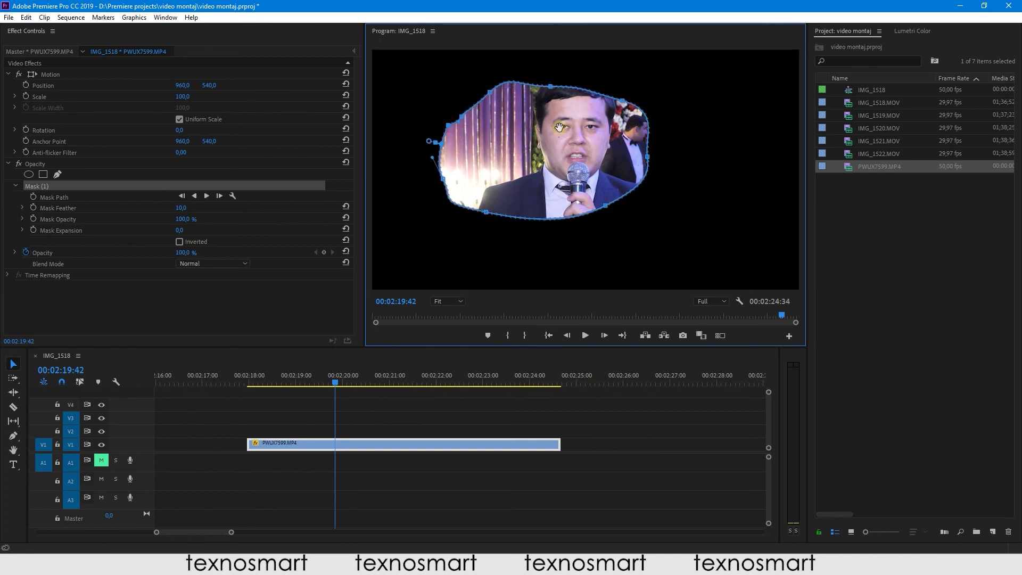
left_click_drag(579, 115, 582, 119)
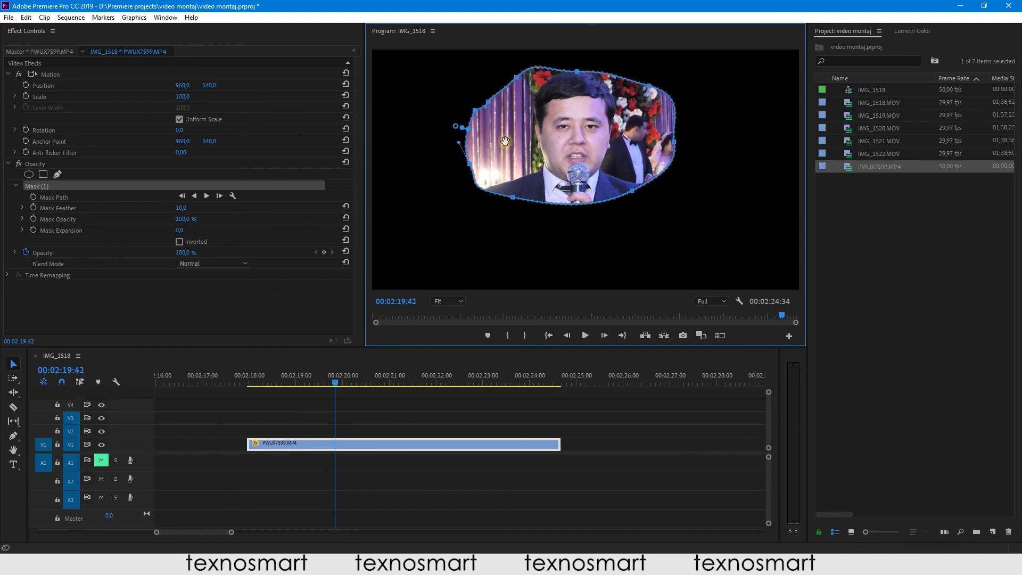
mouse_move(574, 145)
left_mouse_down()
mouse_move(602, 131)
mouse_move(573, 141)
left_mouse_up()
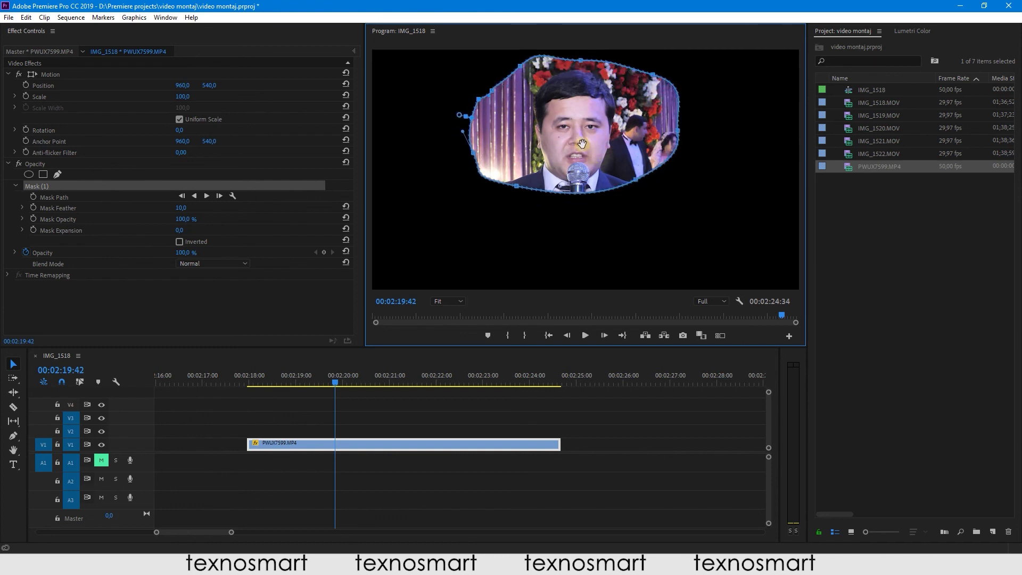
left_click(62, 175)
key("Delete")
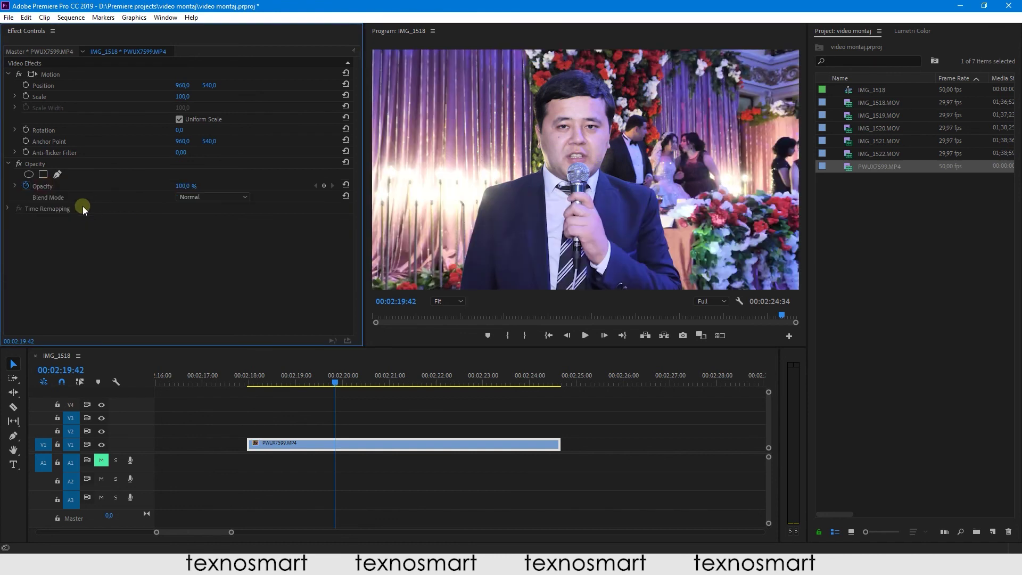